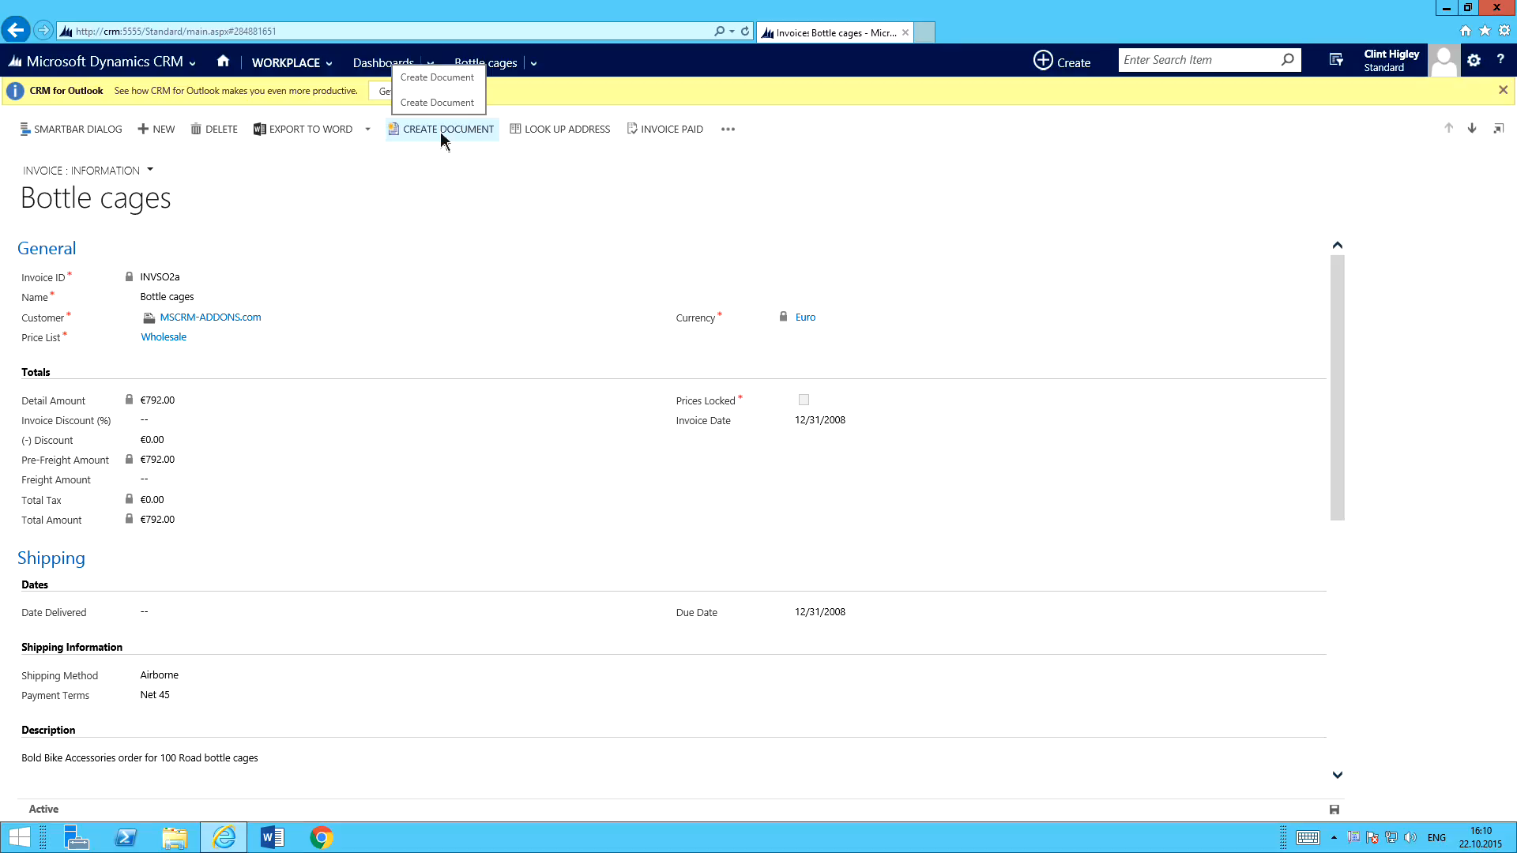
Start a document for the Bottle cages invoice from the Invoice_Base.docx template, keeping pdf as the file type.
left_click(441, 136)
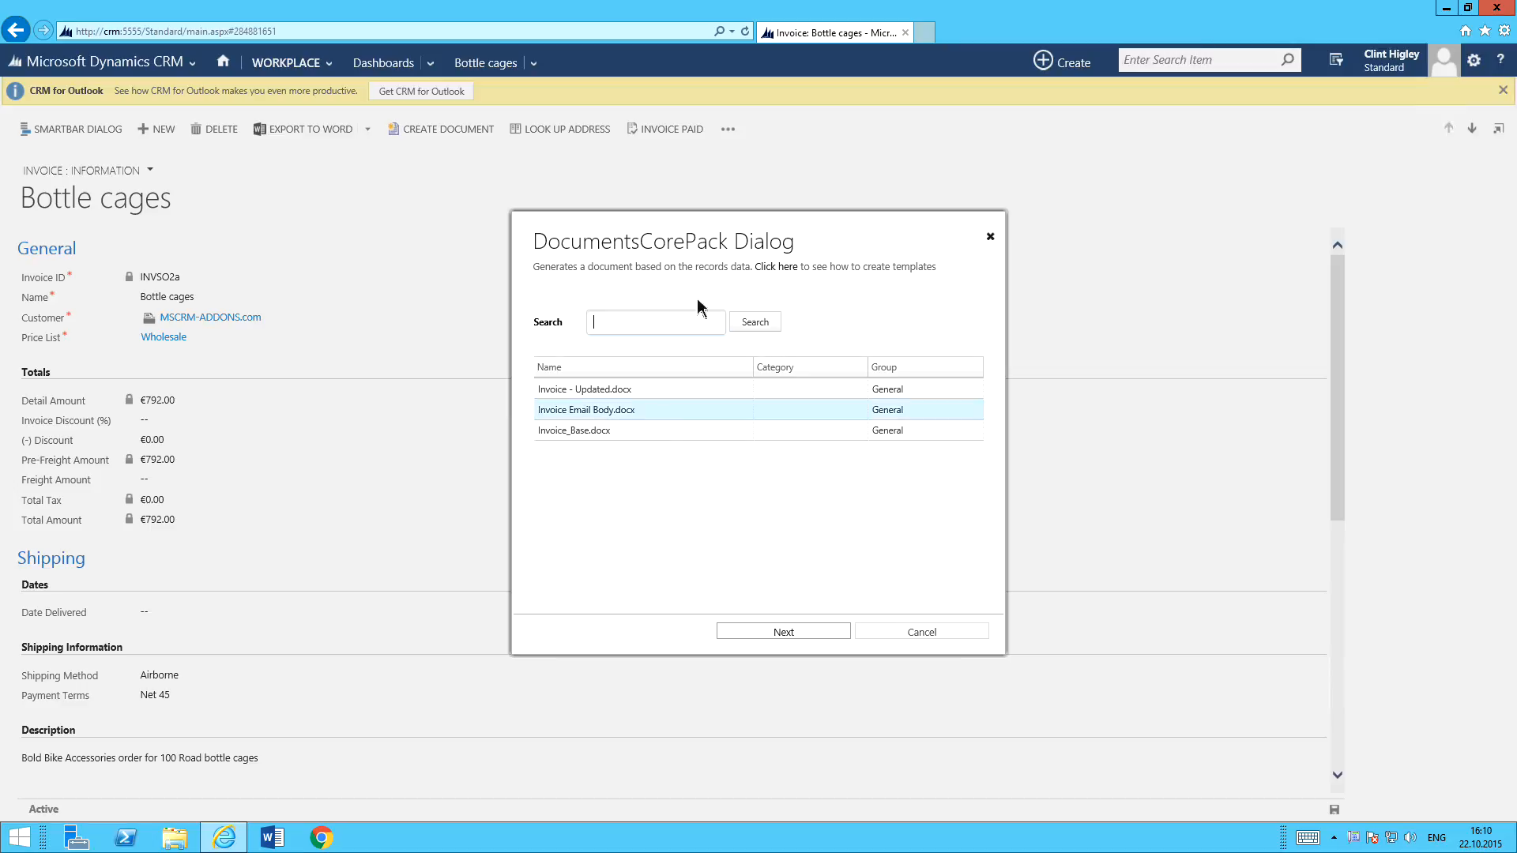
left_click(624, 430)
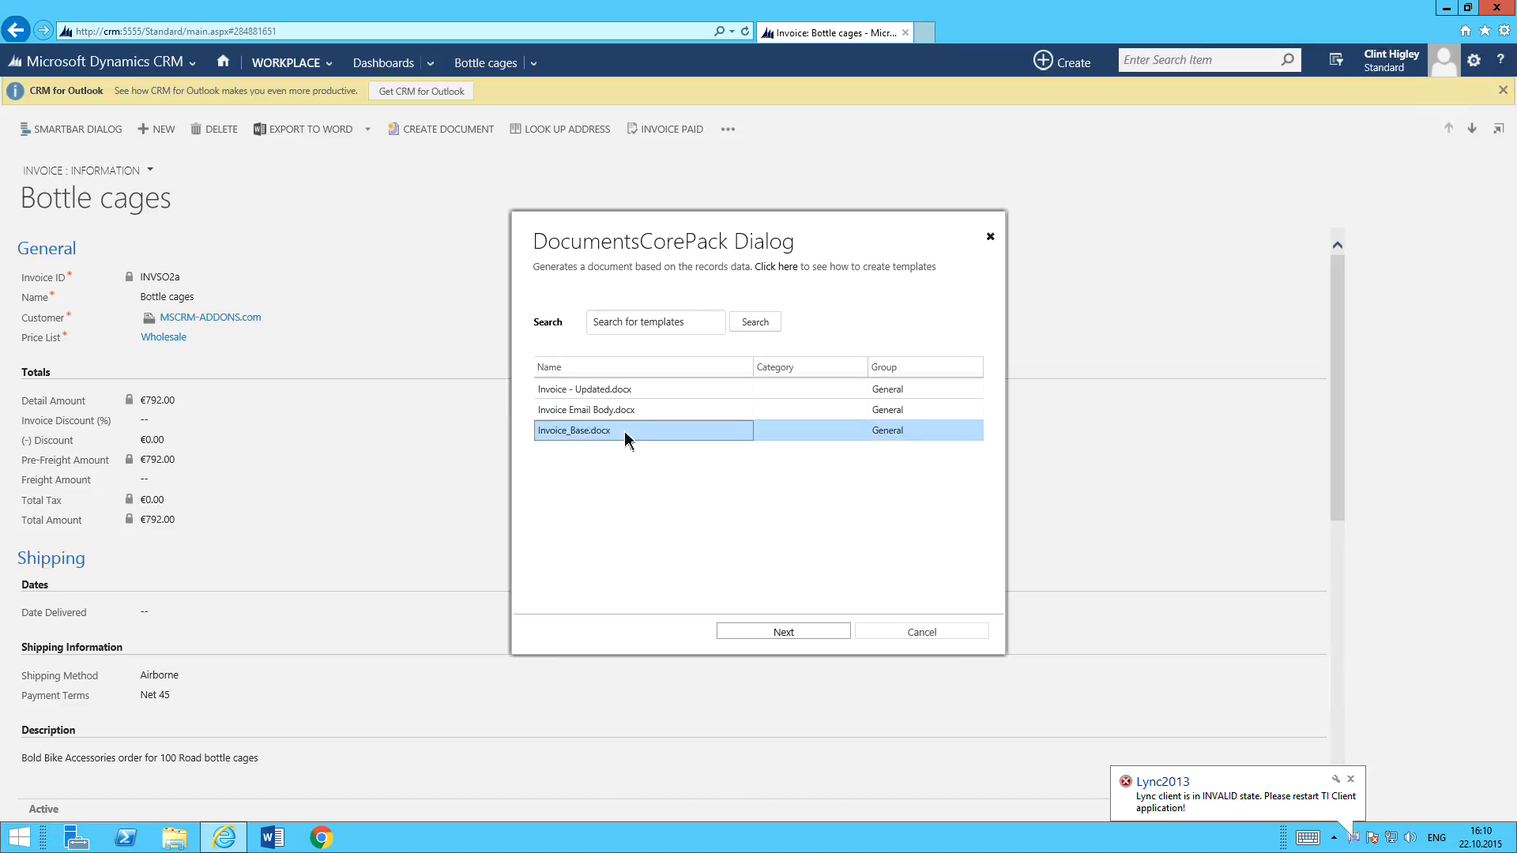
left_click(789, 634)
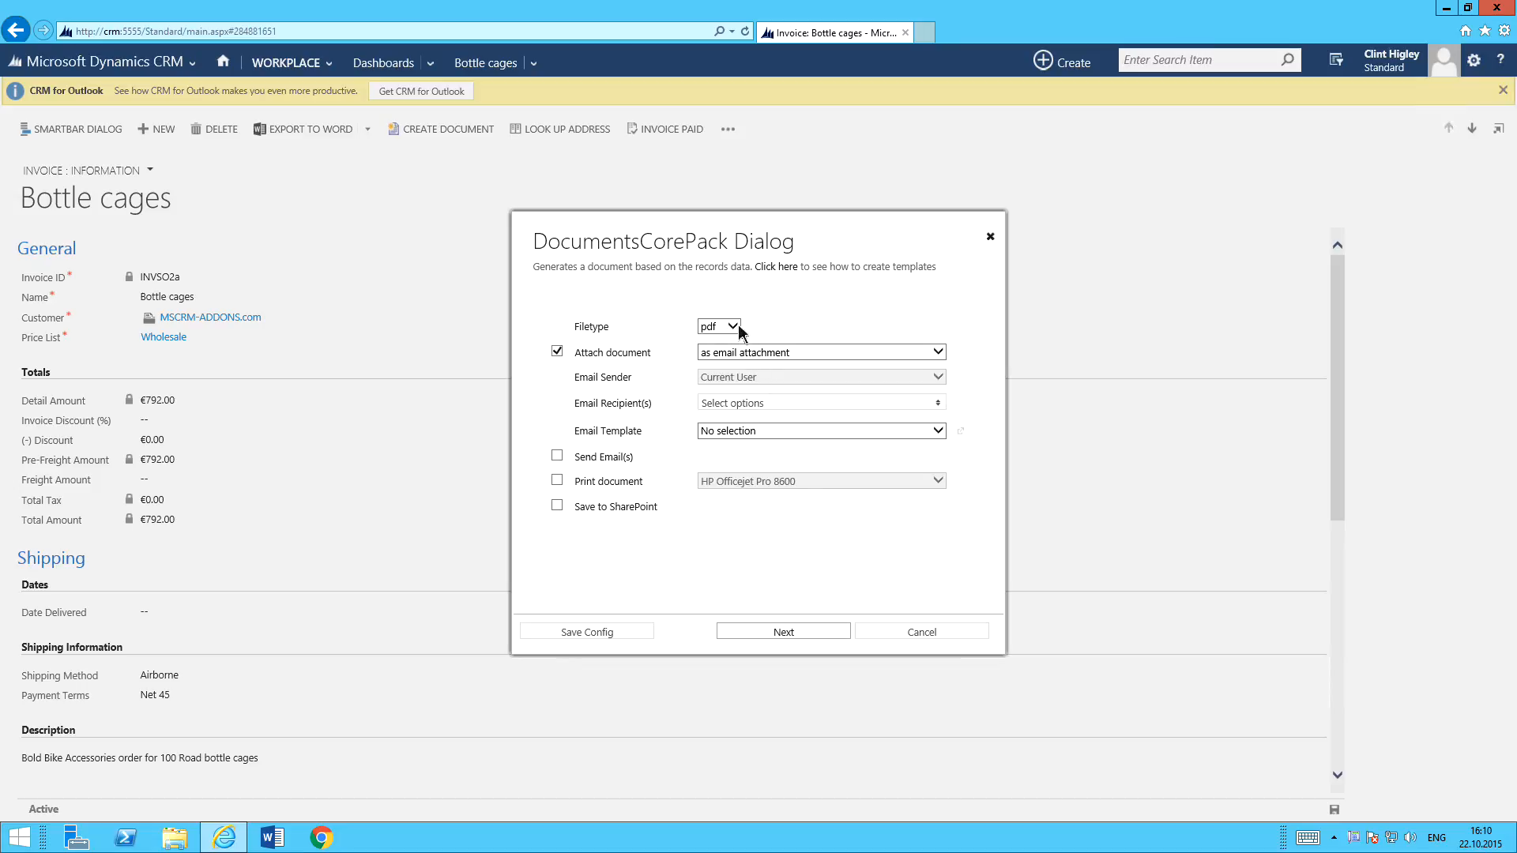
left_click(740, 326)
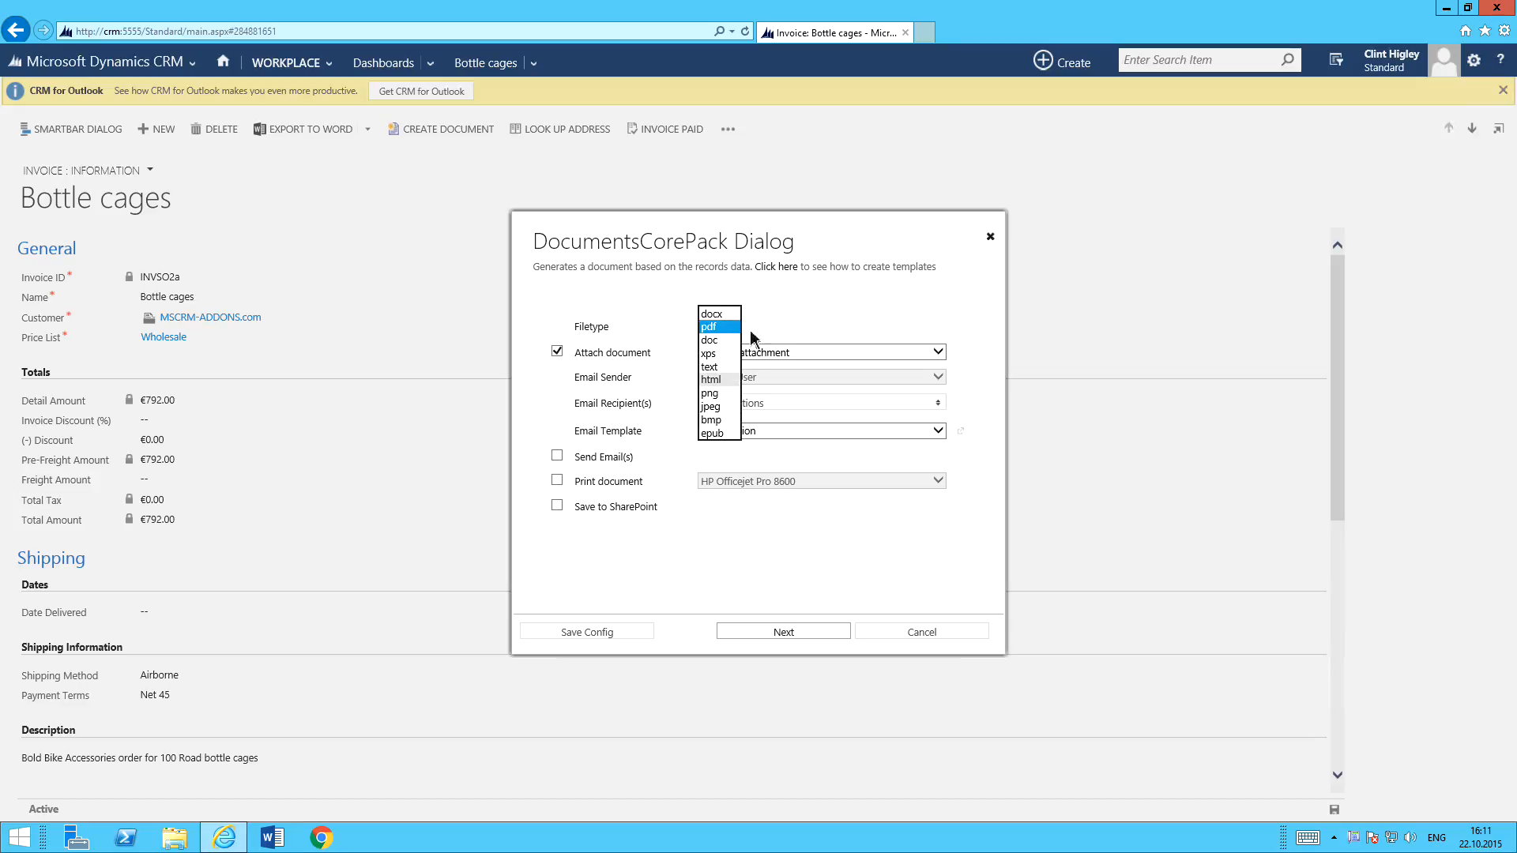
left_click(789, 313)
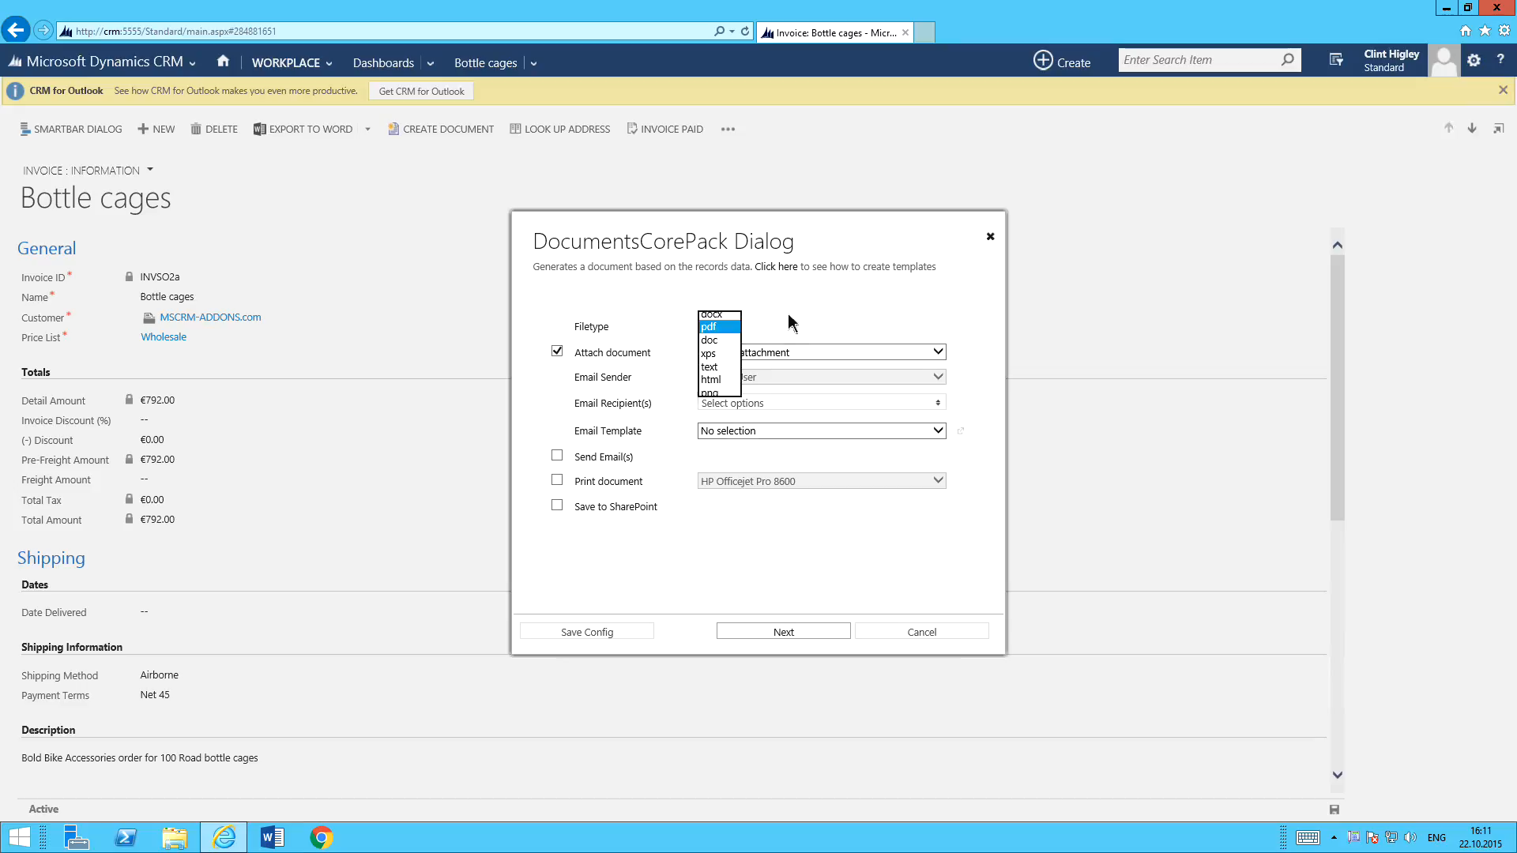
Choose MSCRM-ADDONS.com as the email recipient and [DCP] Invoice Email Body.docx as the email template.
left_click(728, 401)
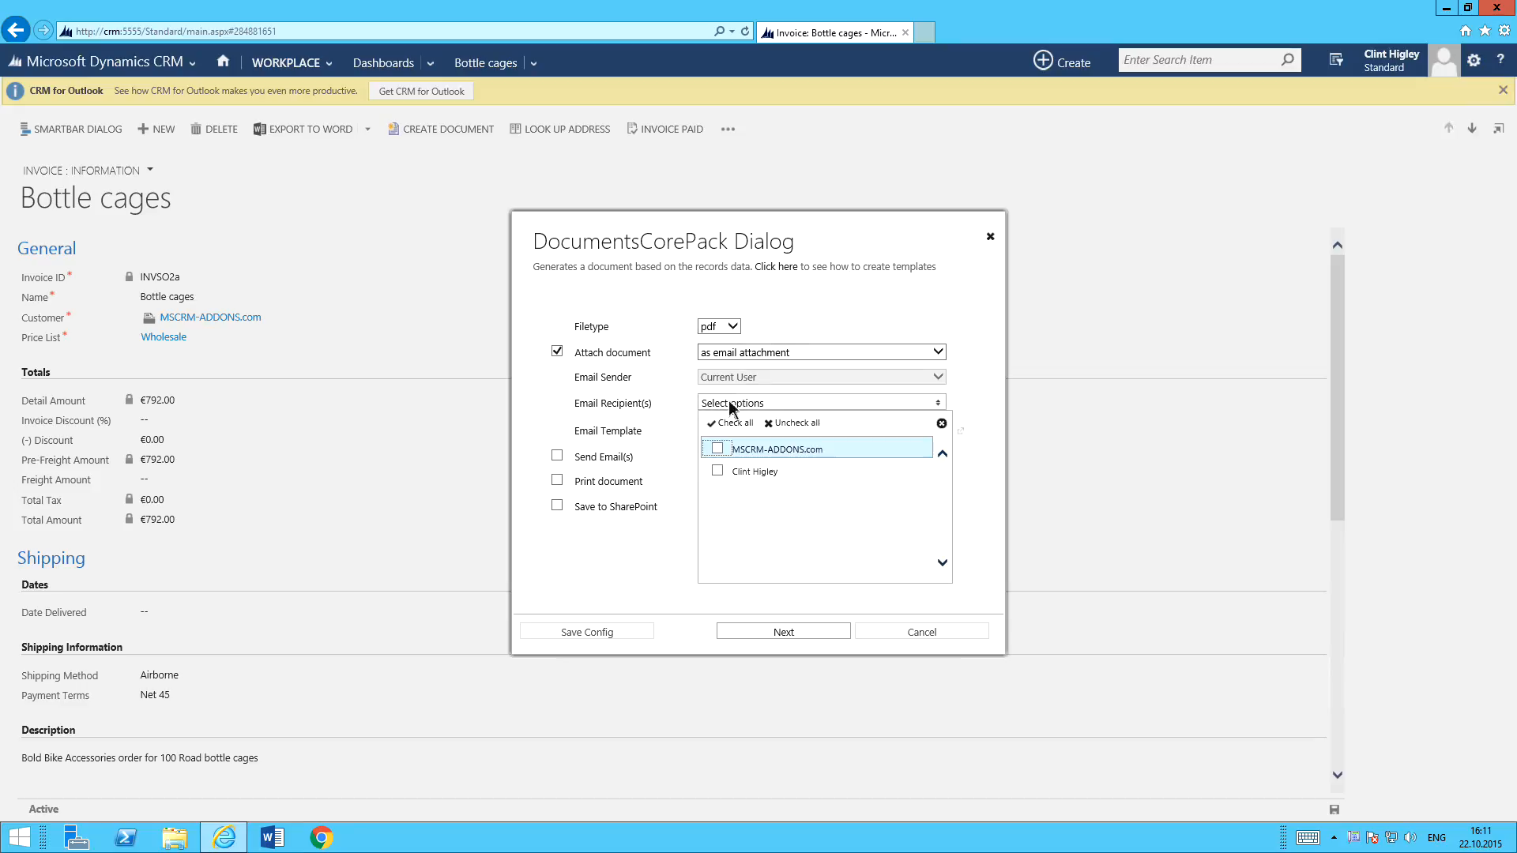
left_click(718, 449)
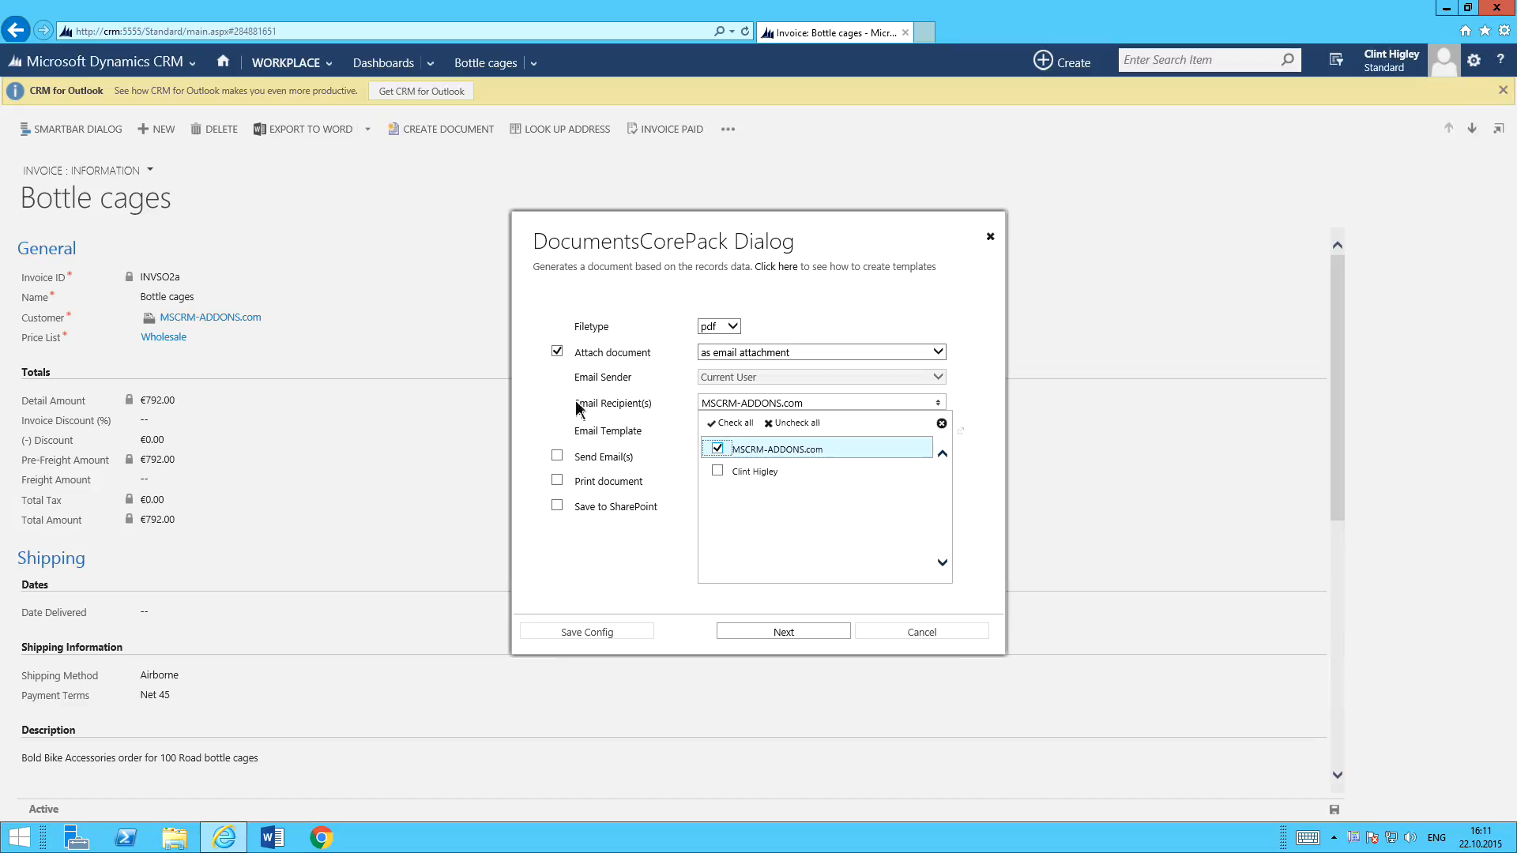
left_click(625, 431)
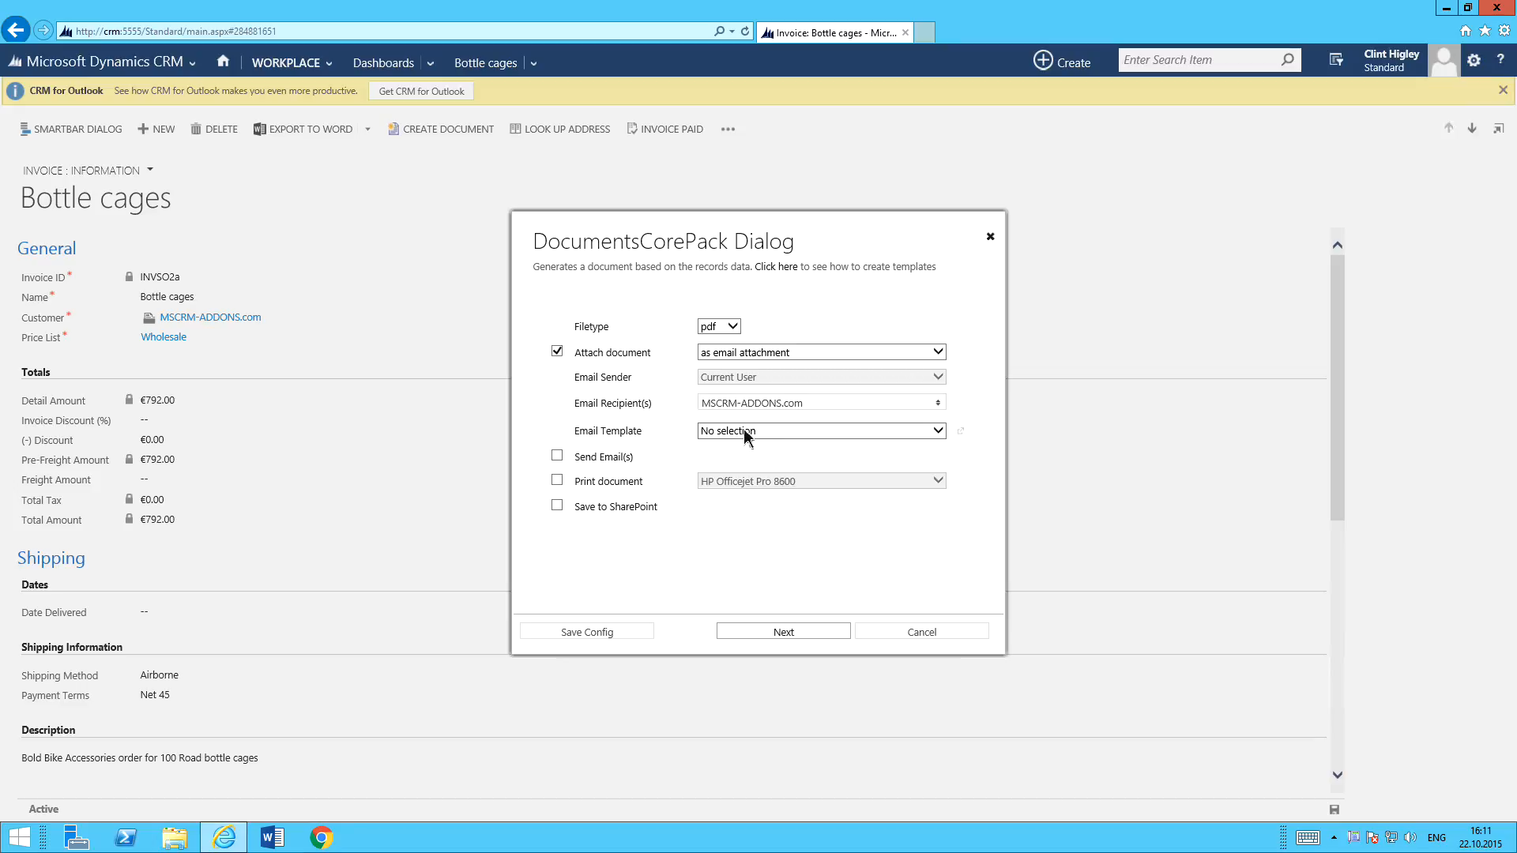
left_click(746, 433)
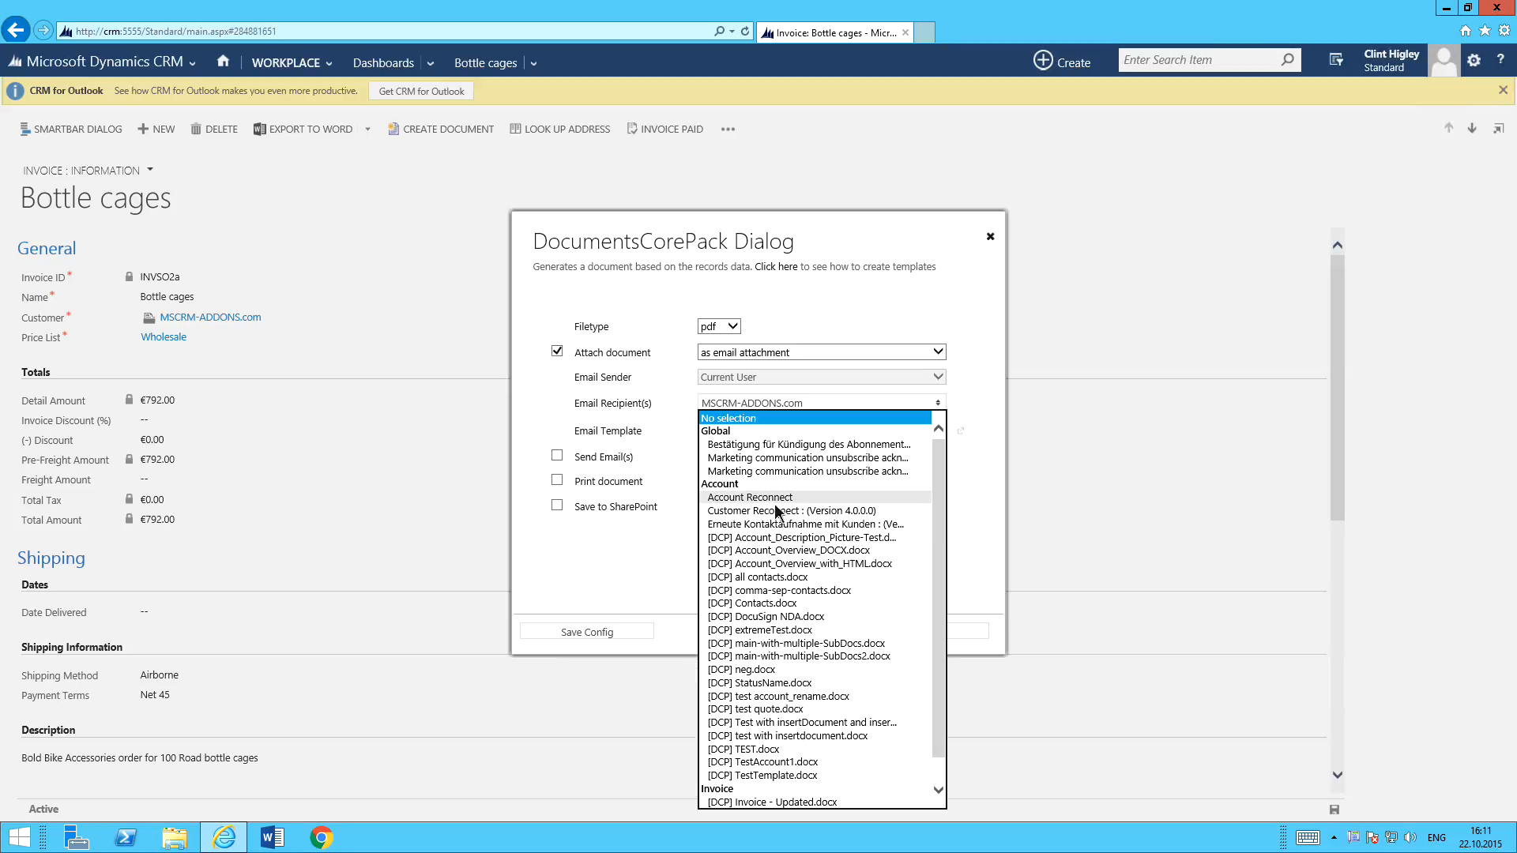
left_click_drag(939, 509, 886, 593)
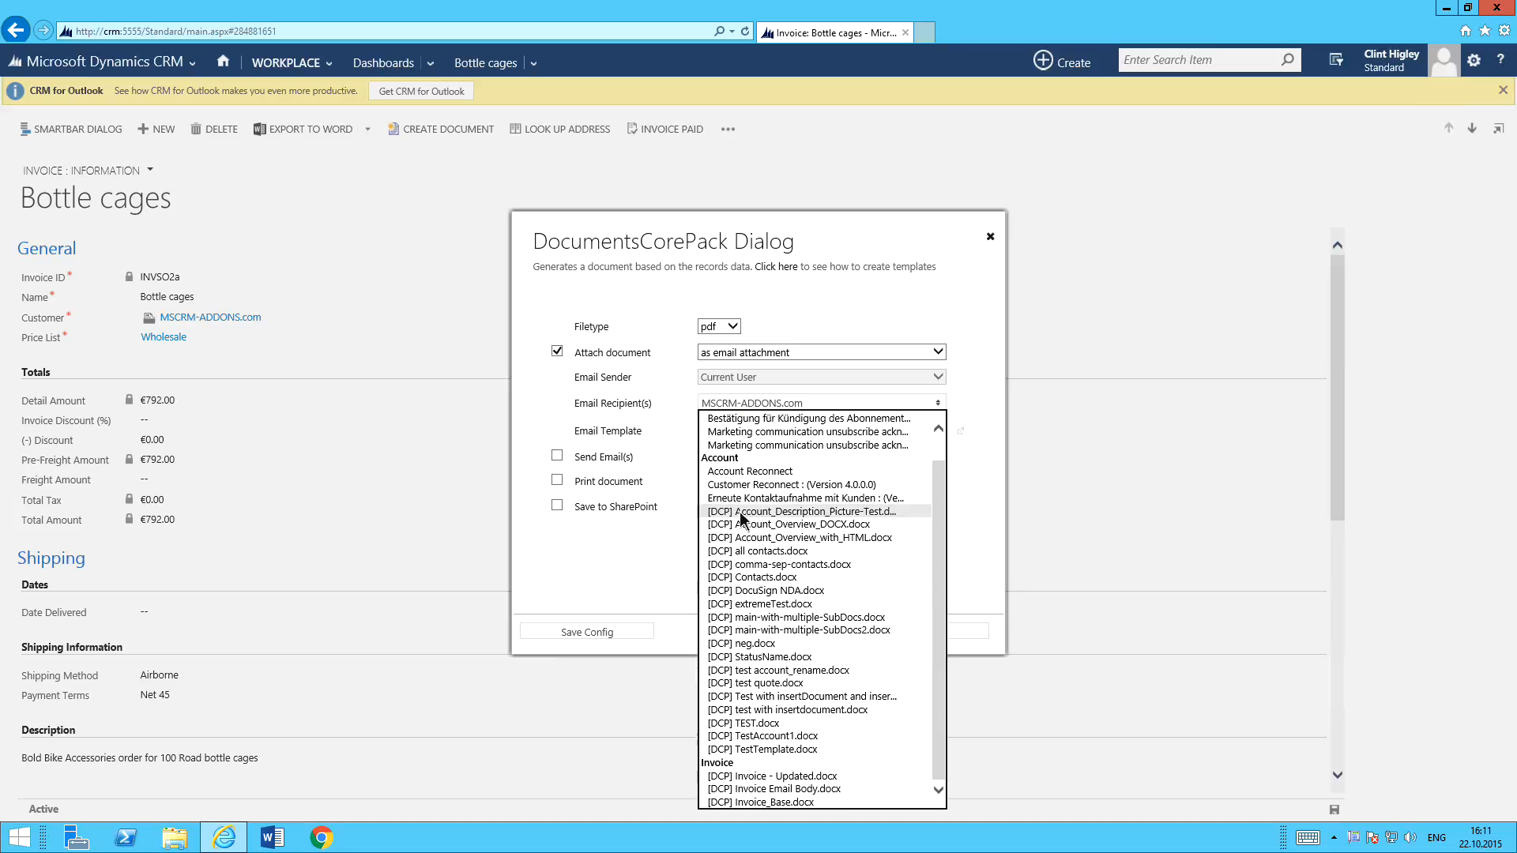
left_click(781, 790)
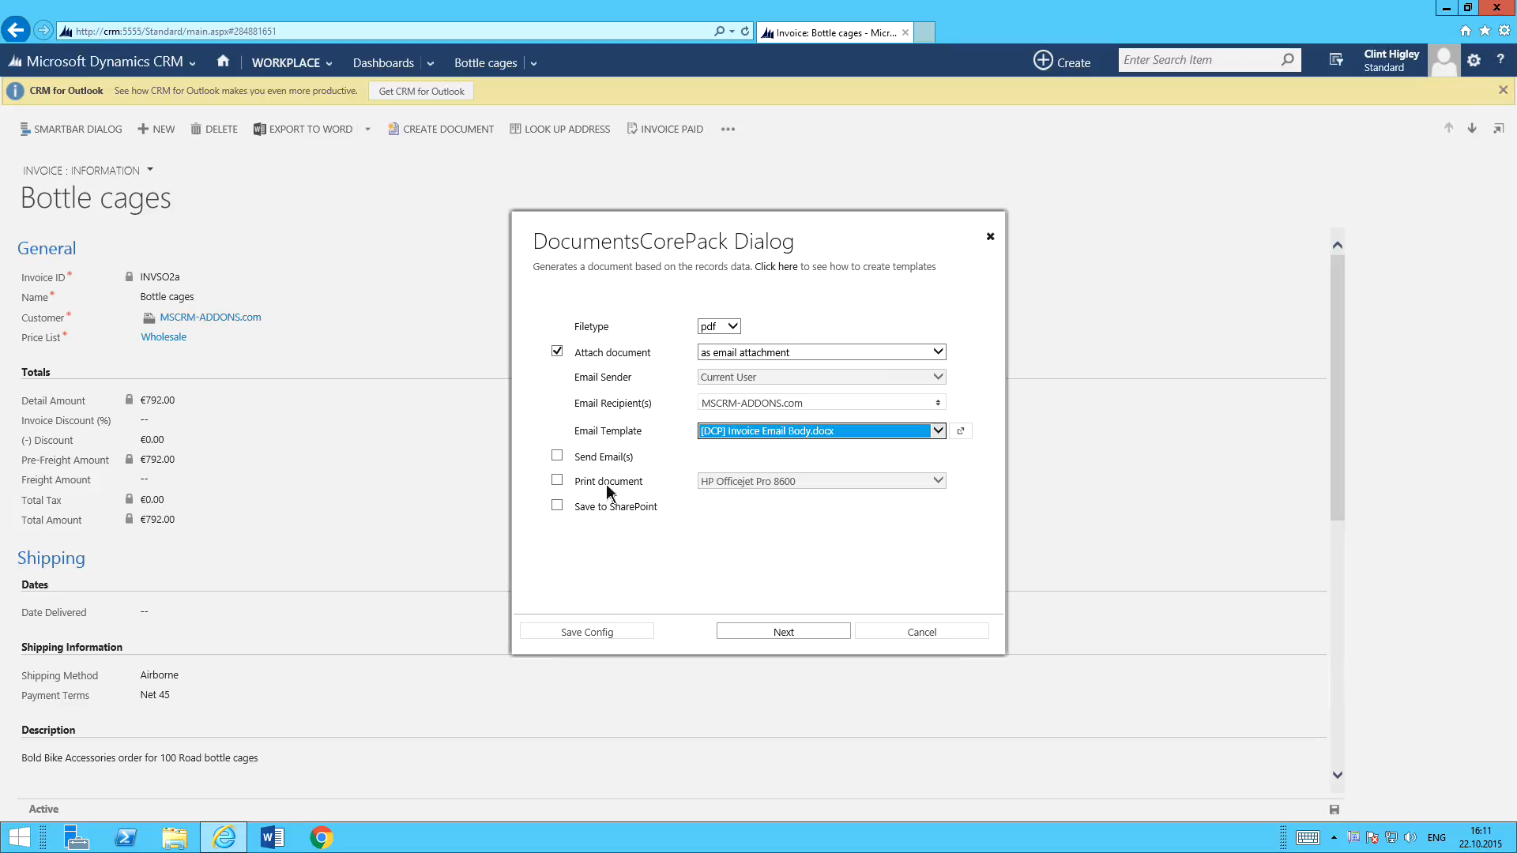
Try enabling document printing with the HP Officejet Pro 8600 printer, and turn printing off again.
left_click(558, 481)
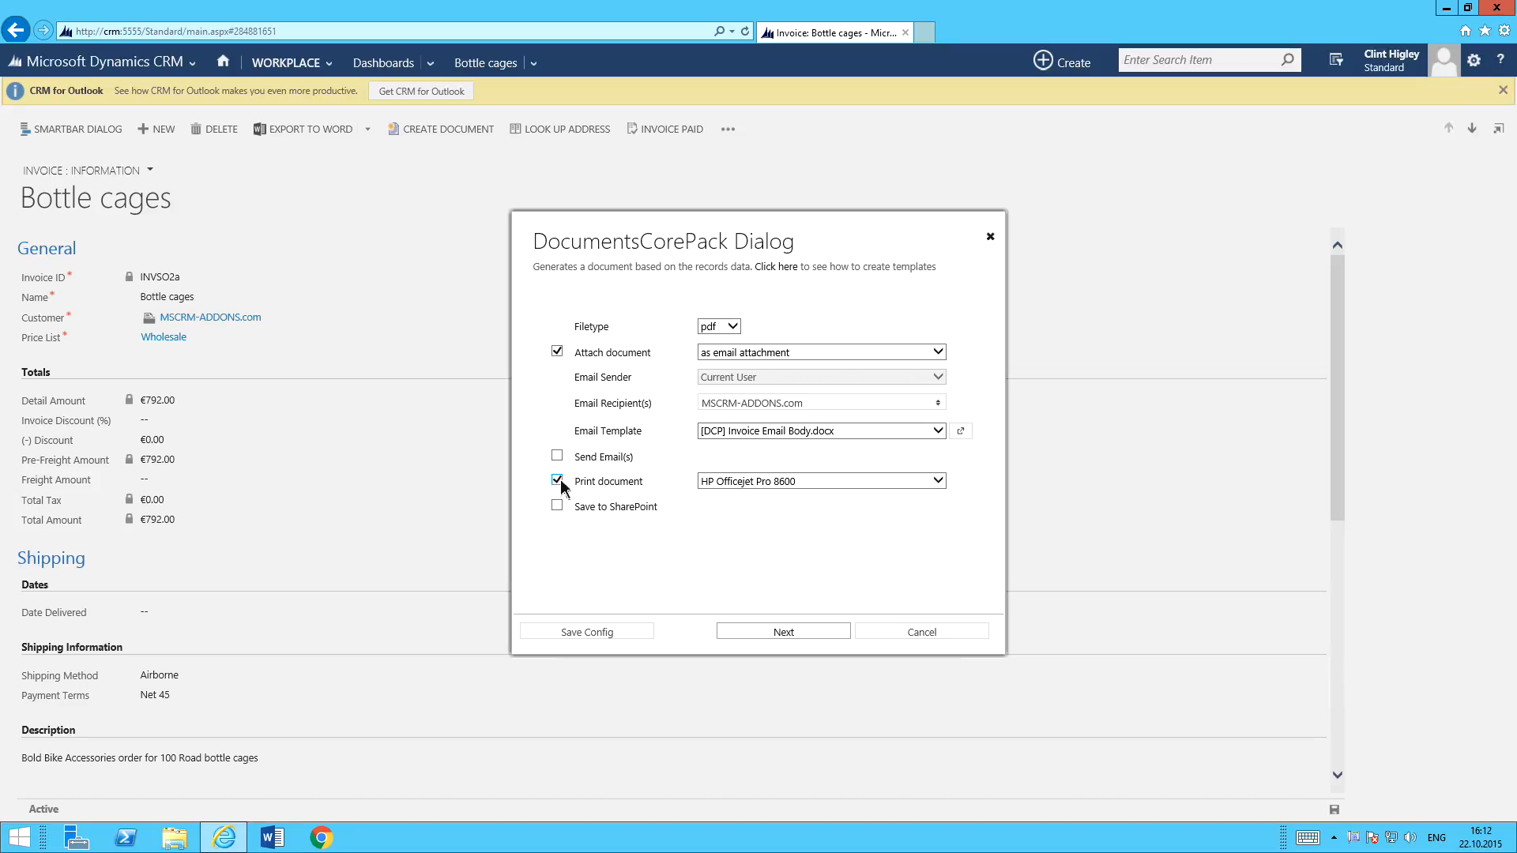
left_click(730, 481)
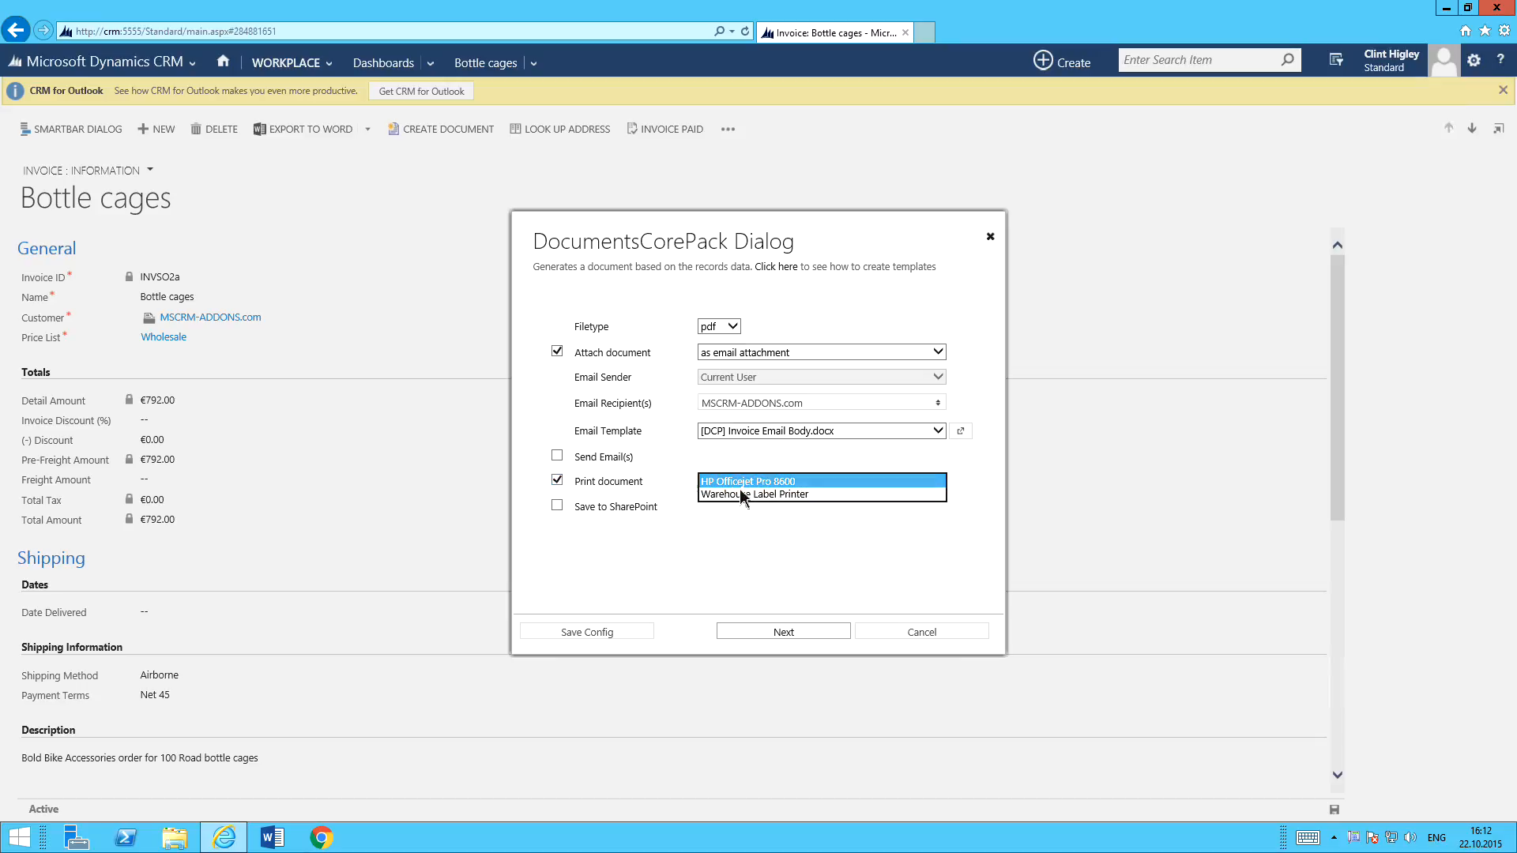
left_click(746, 481)
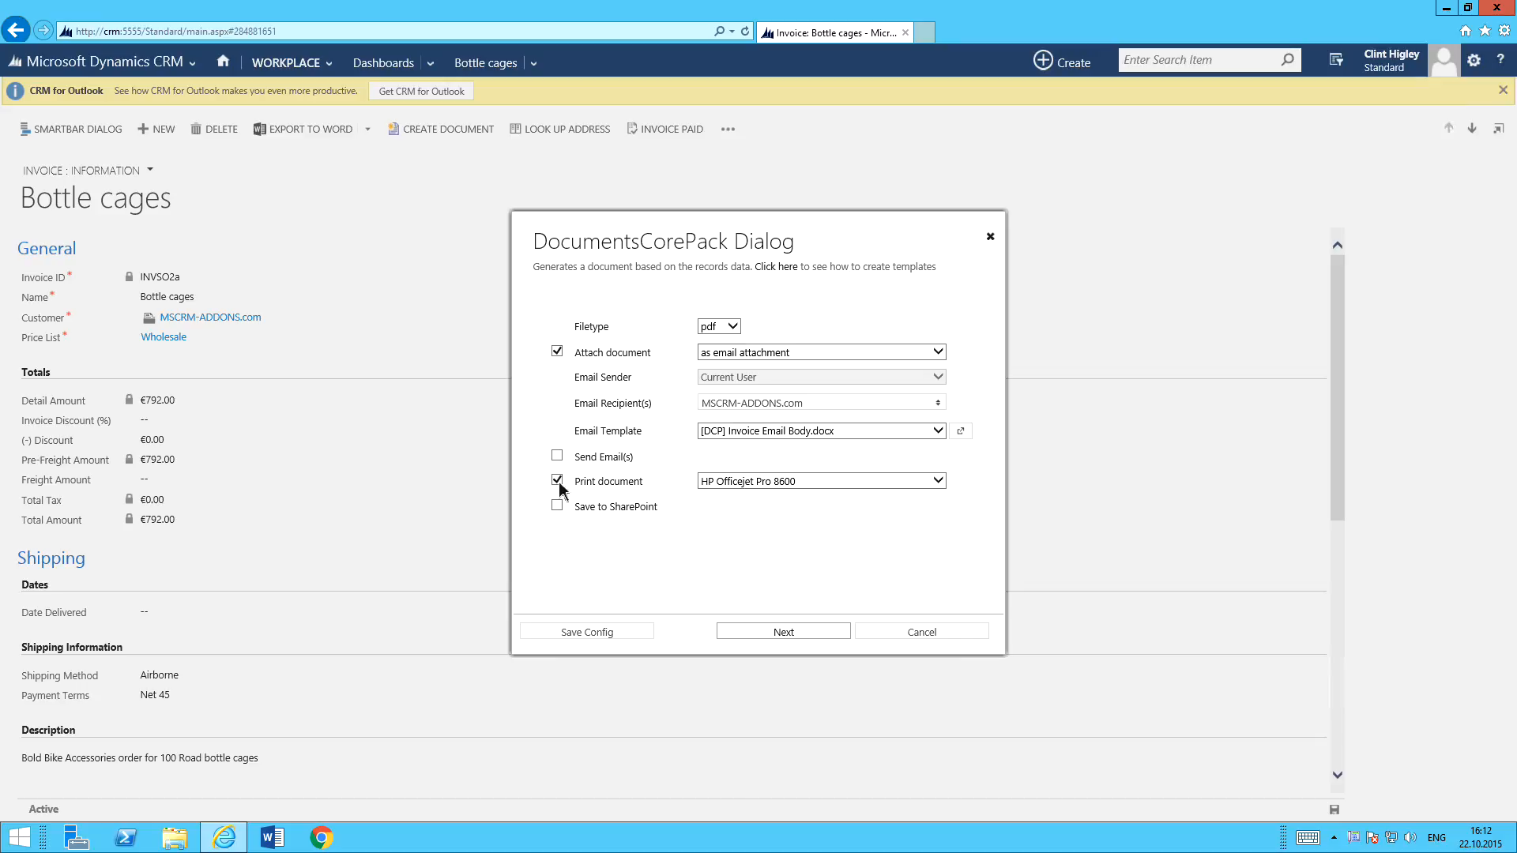
left_click(557, 481)
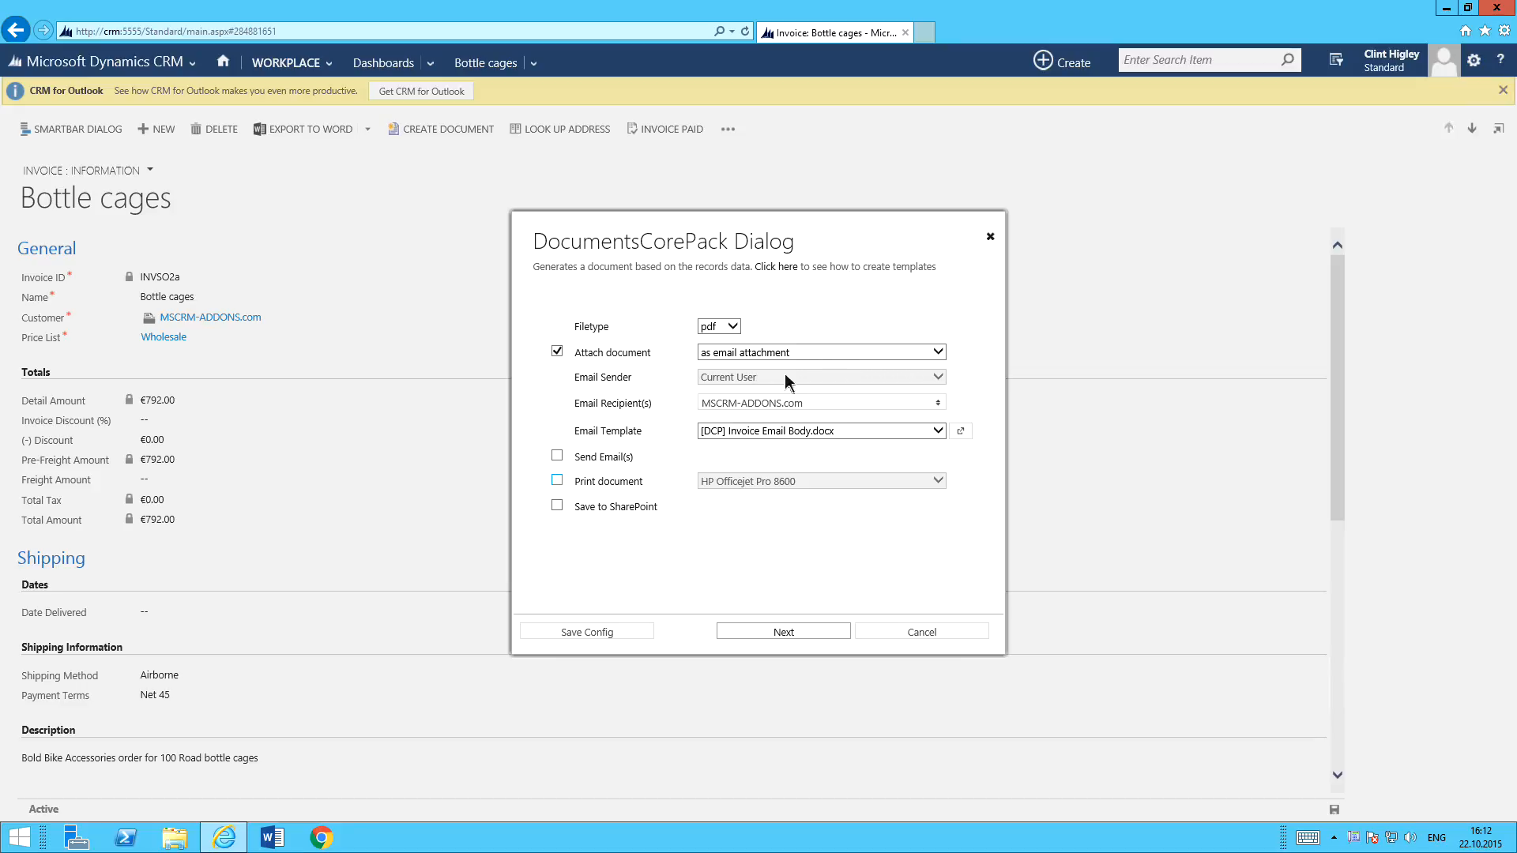
Keep the document set as an email attachment, generate it, and preview the invoice in Word.
left_click(831, 353)
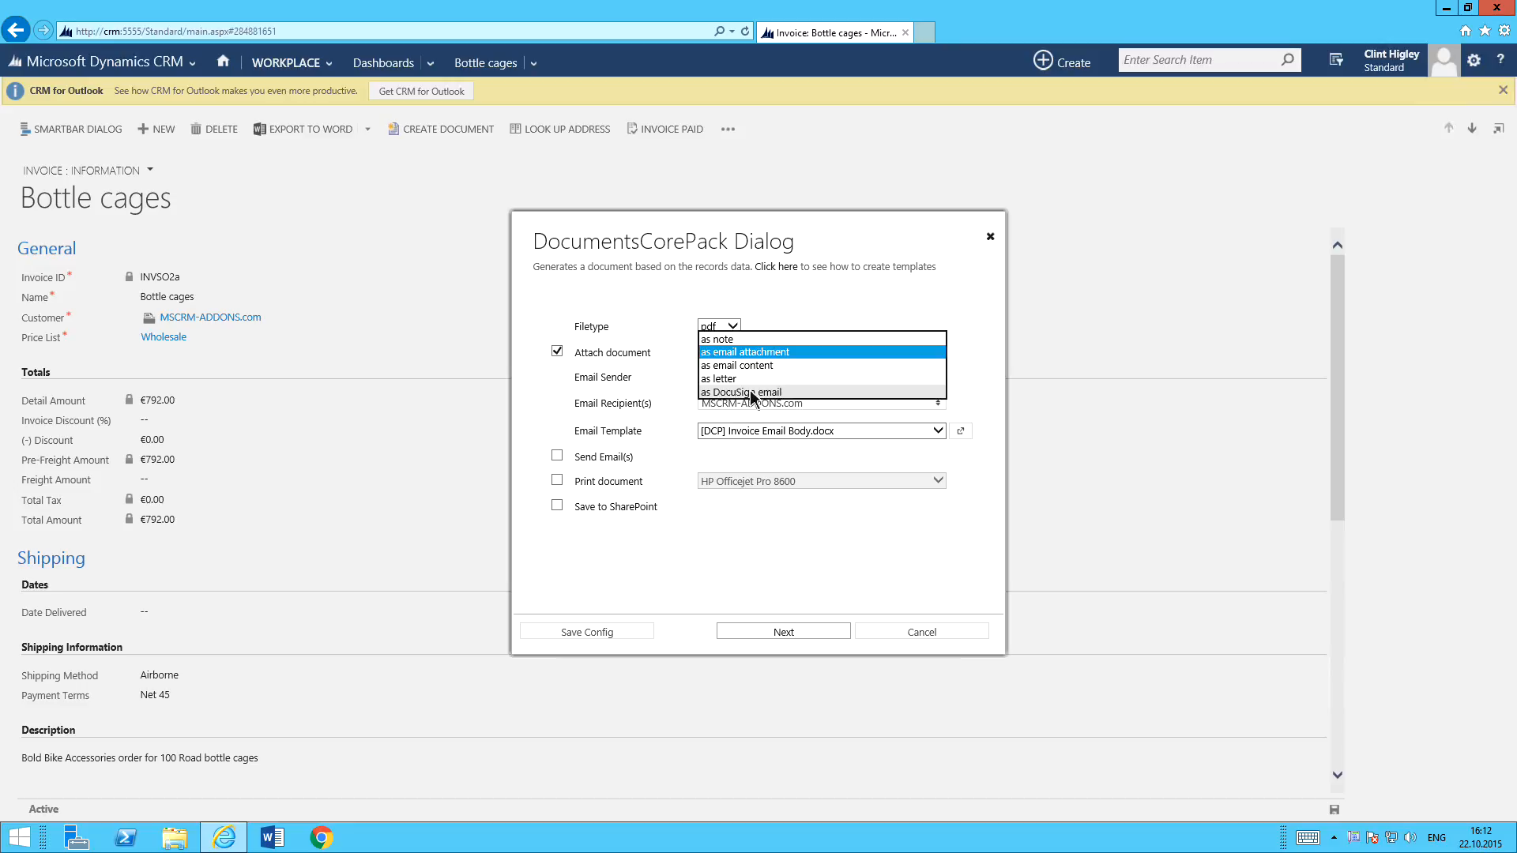
left_click(824, 304)
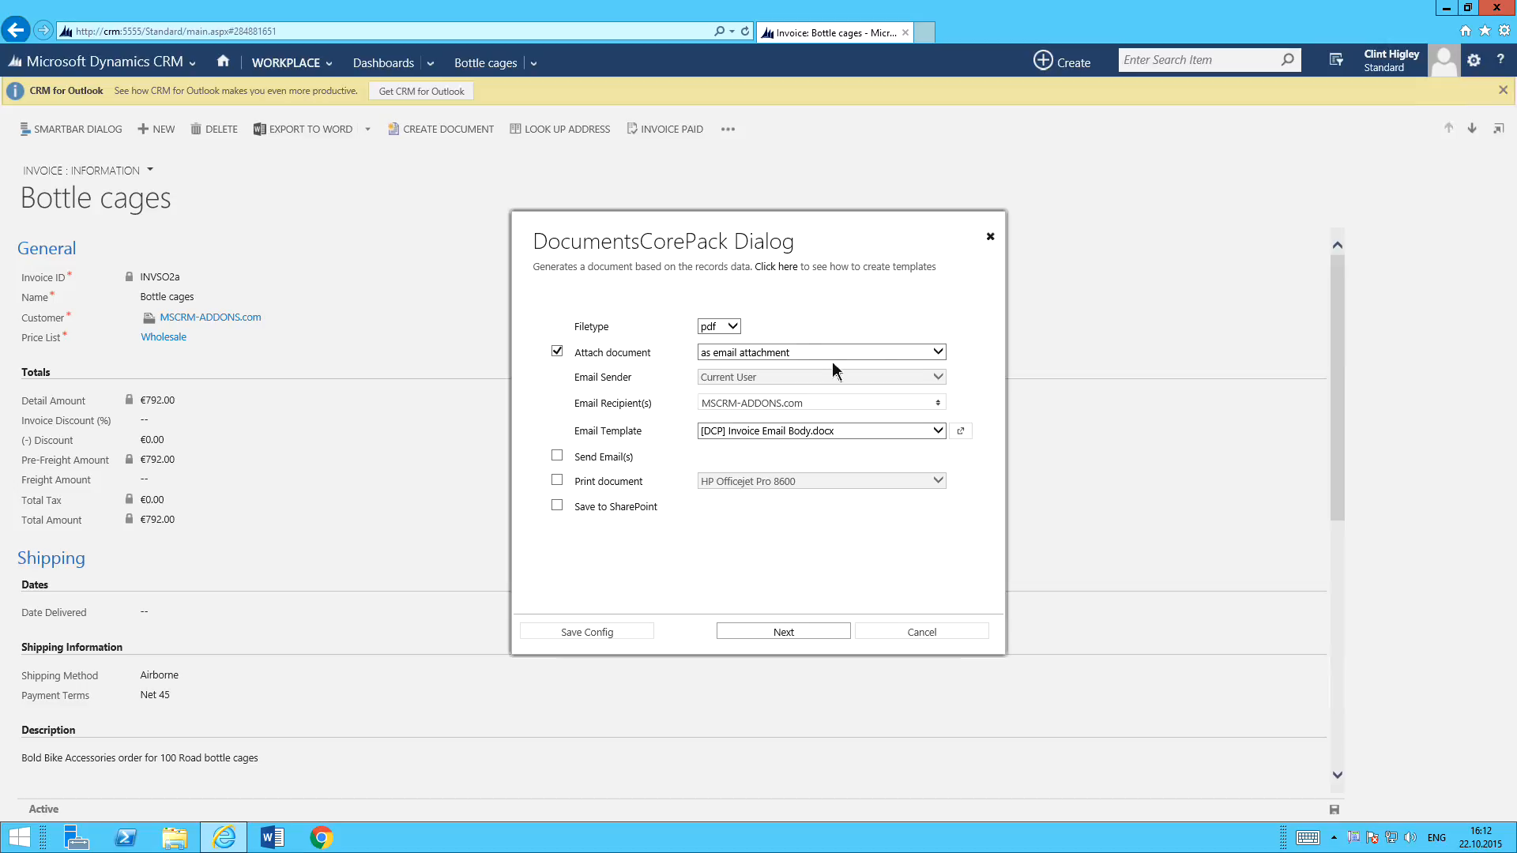
left_click(790, 630)
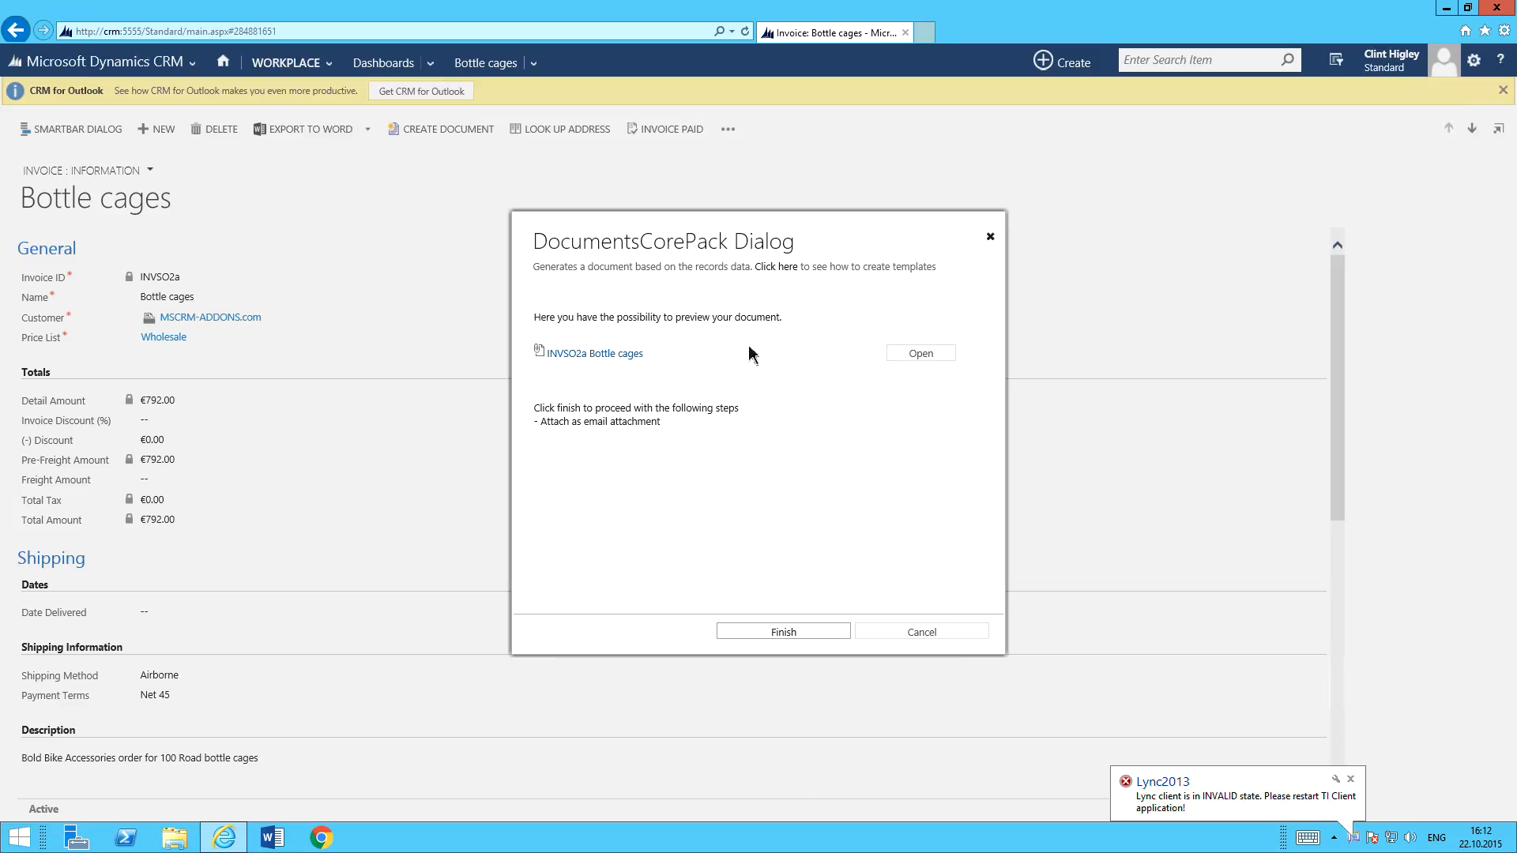
left_click(624, 356)
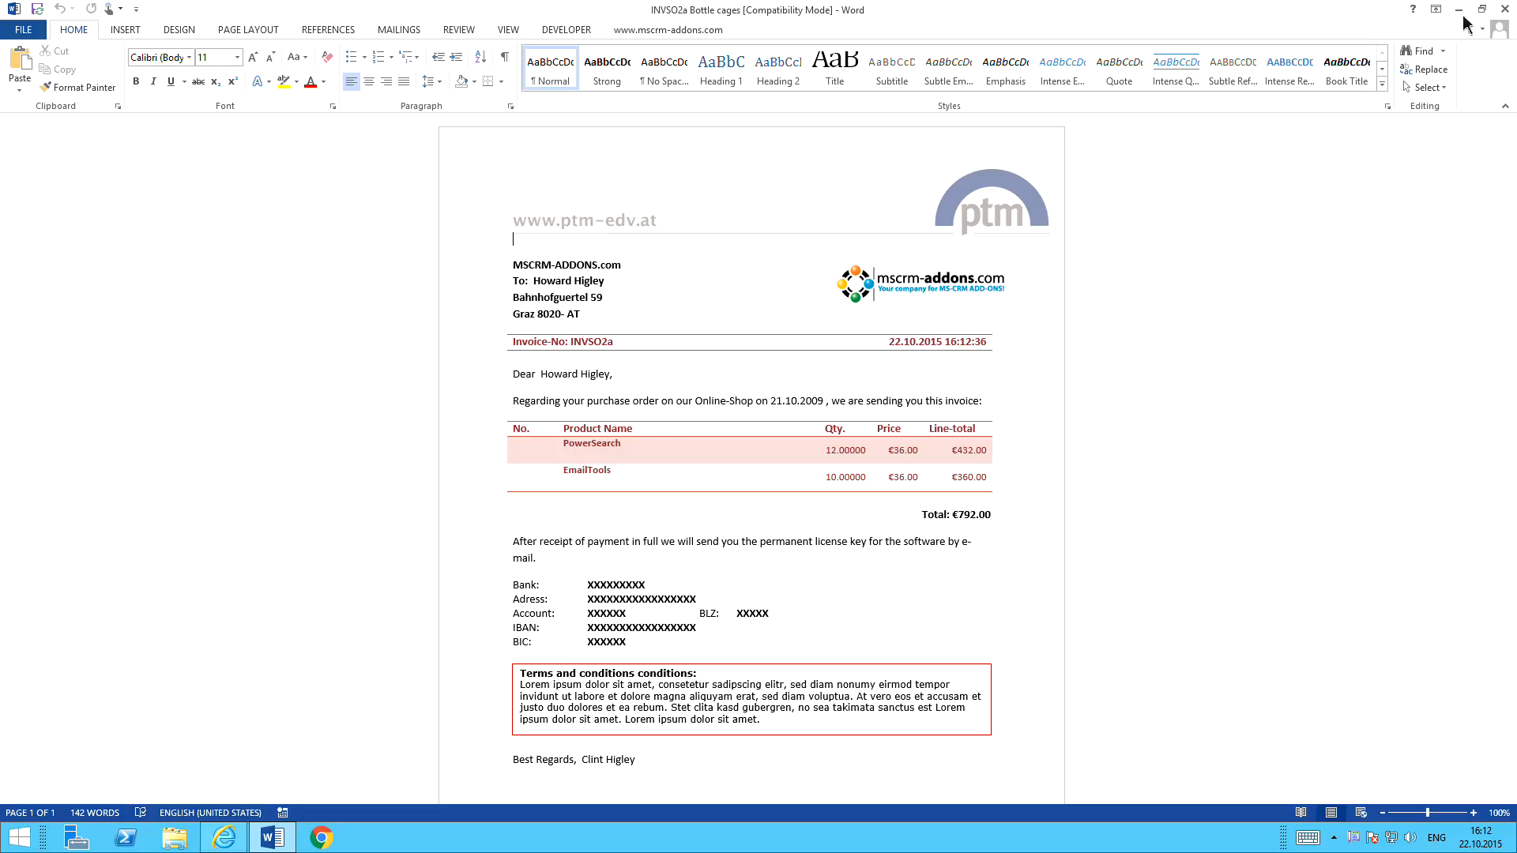
left_click(1505, 10)
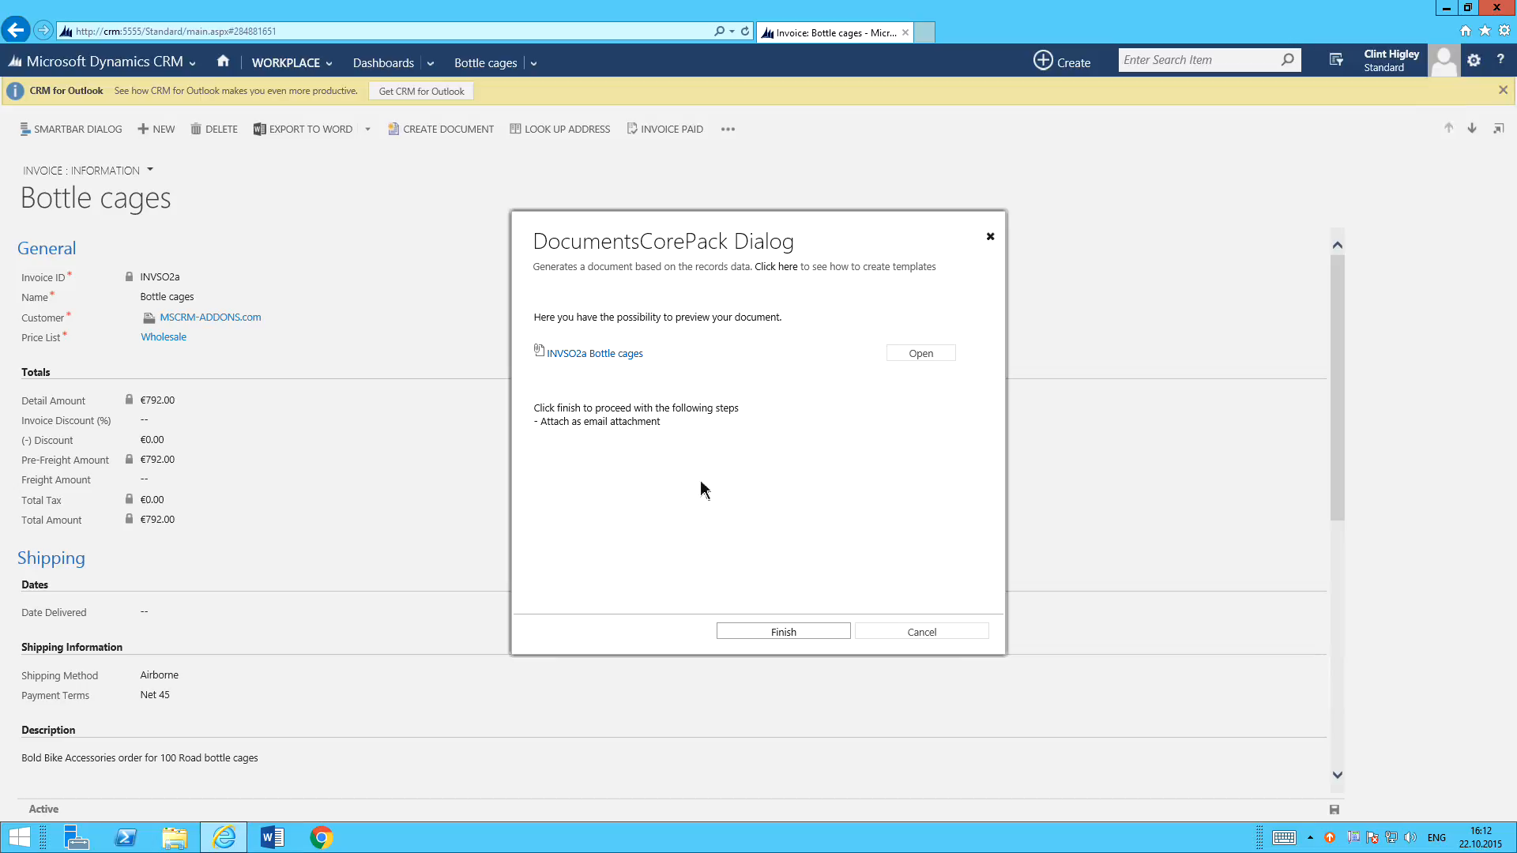
Finish the document creation to produce the email with the attached PDF, and close the draft email.
left_click(782, 632)
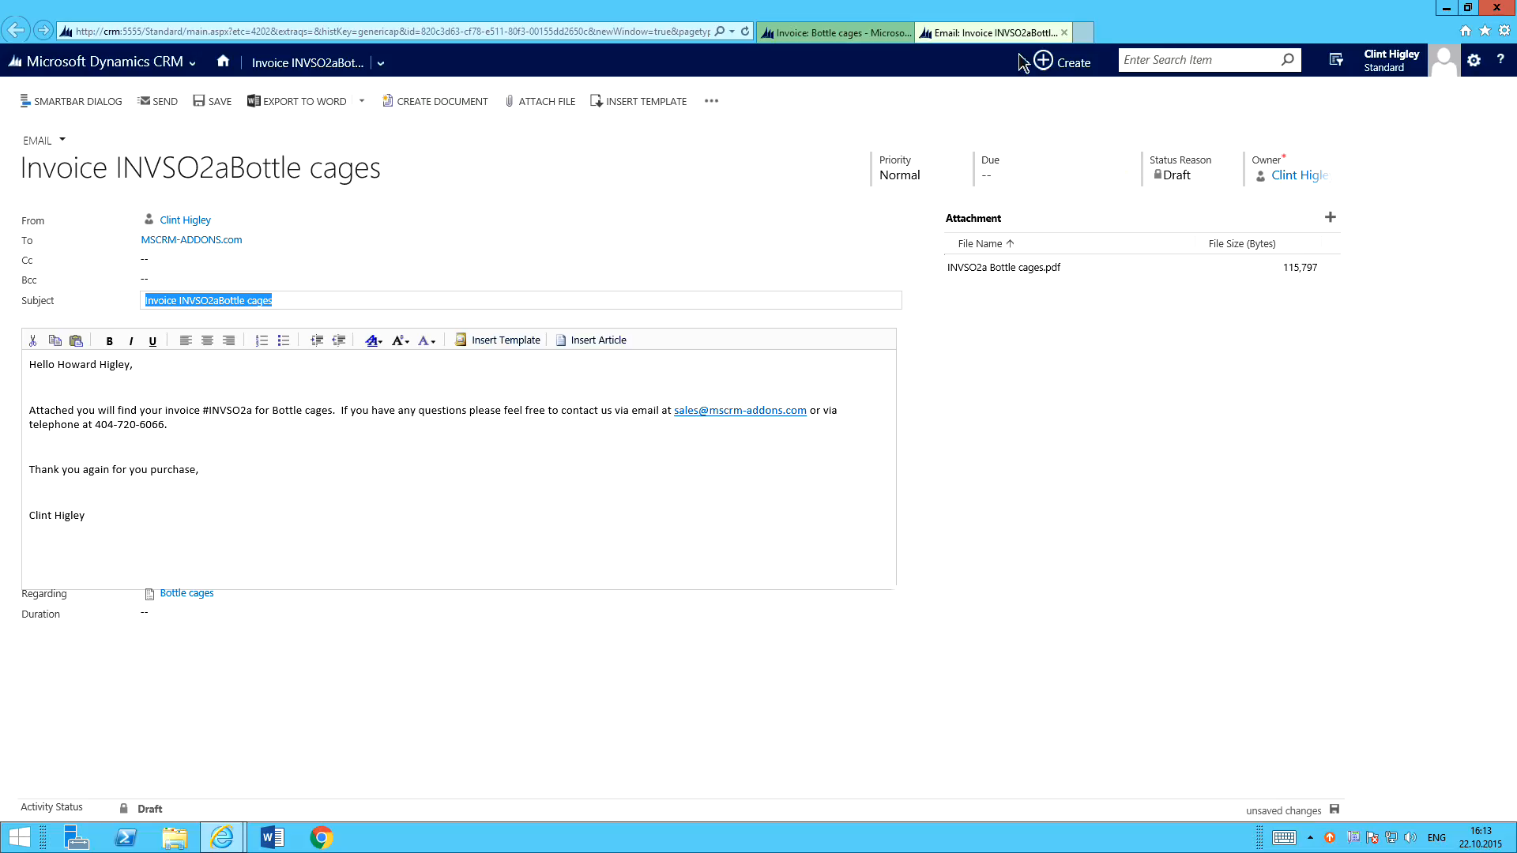
left_click(1064, 33)
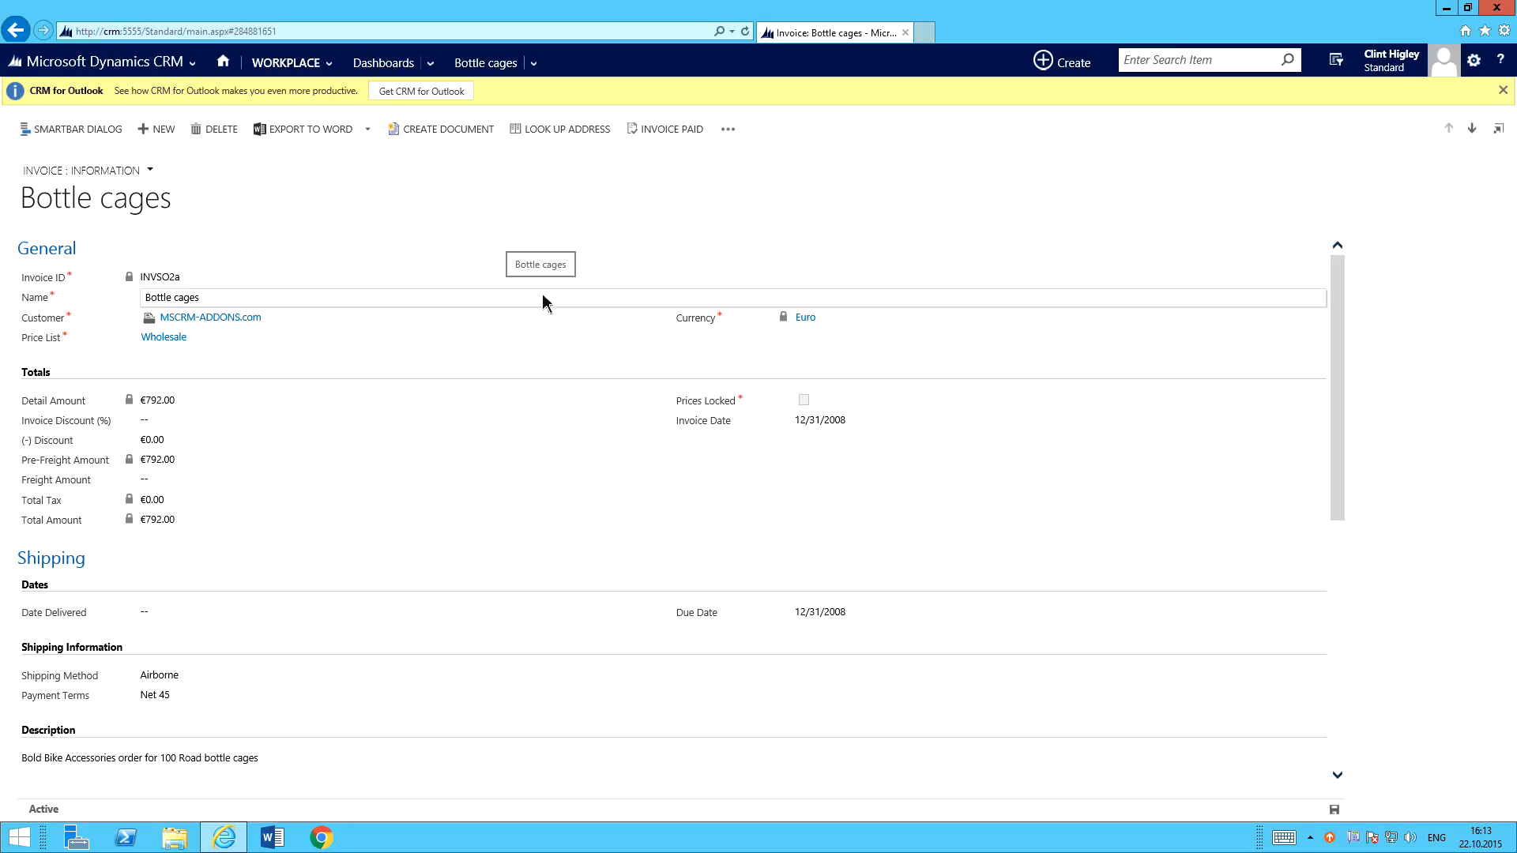
Start another document for the same invoice, again using the Invoice_Base.docx template.
left_click(468, 131)
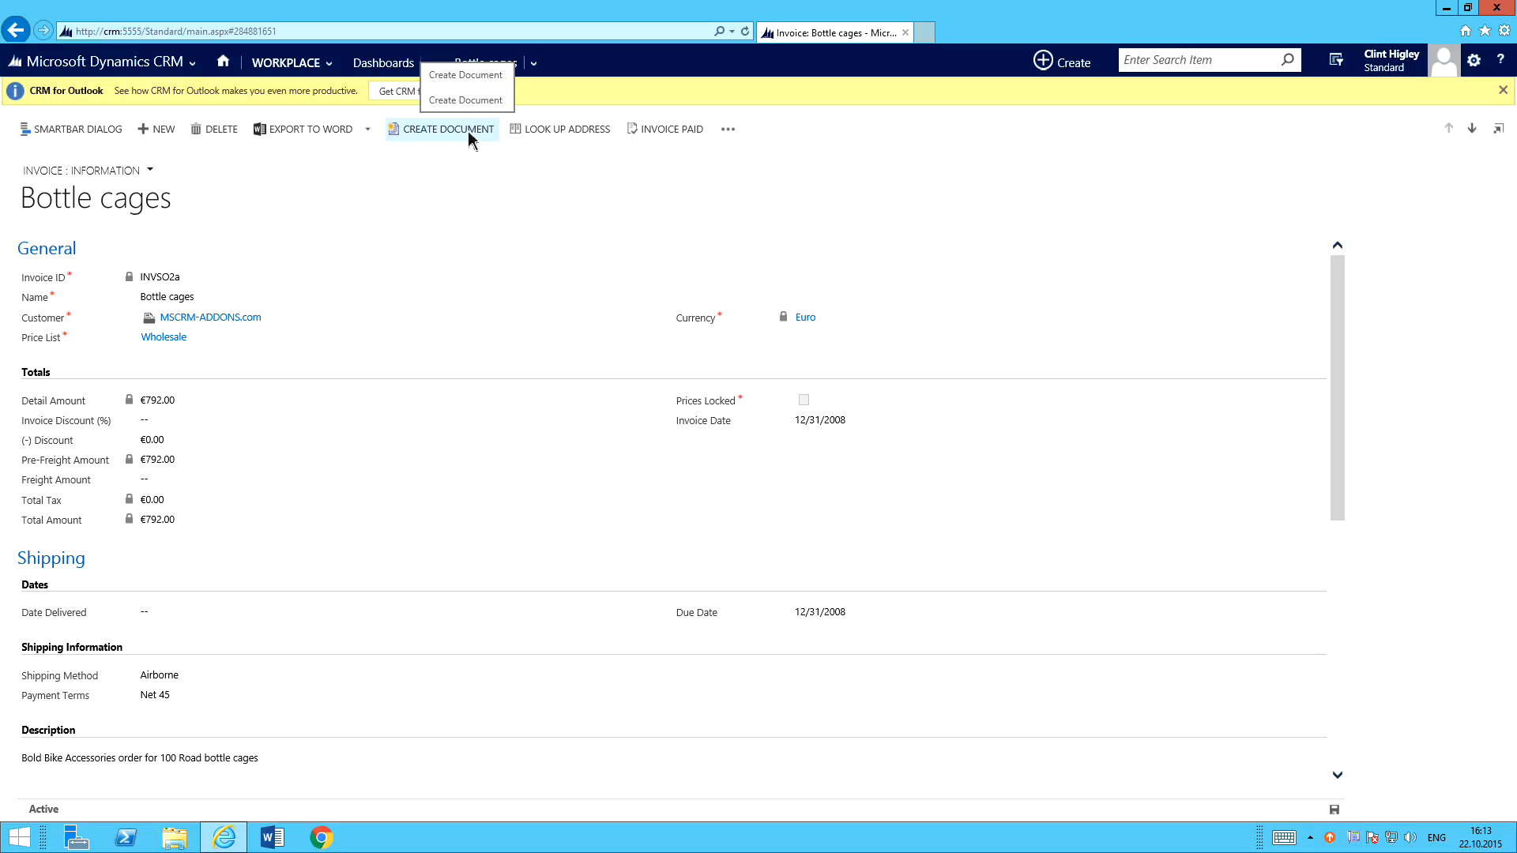
left_click(467, 131)
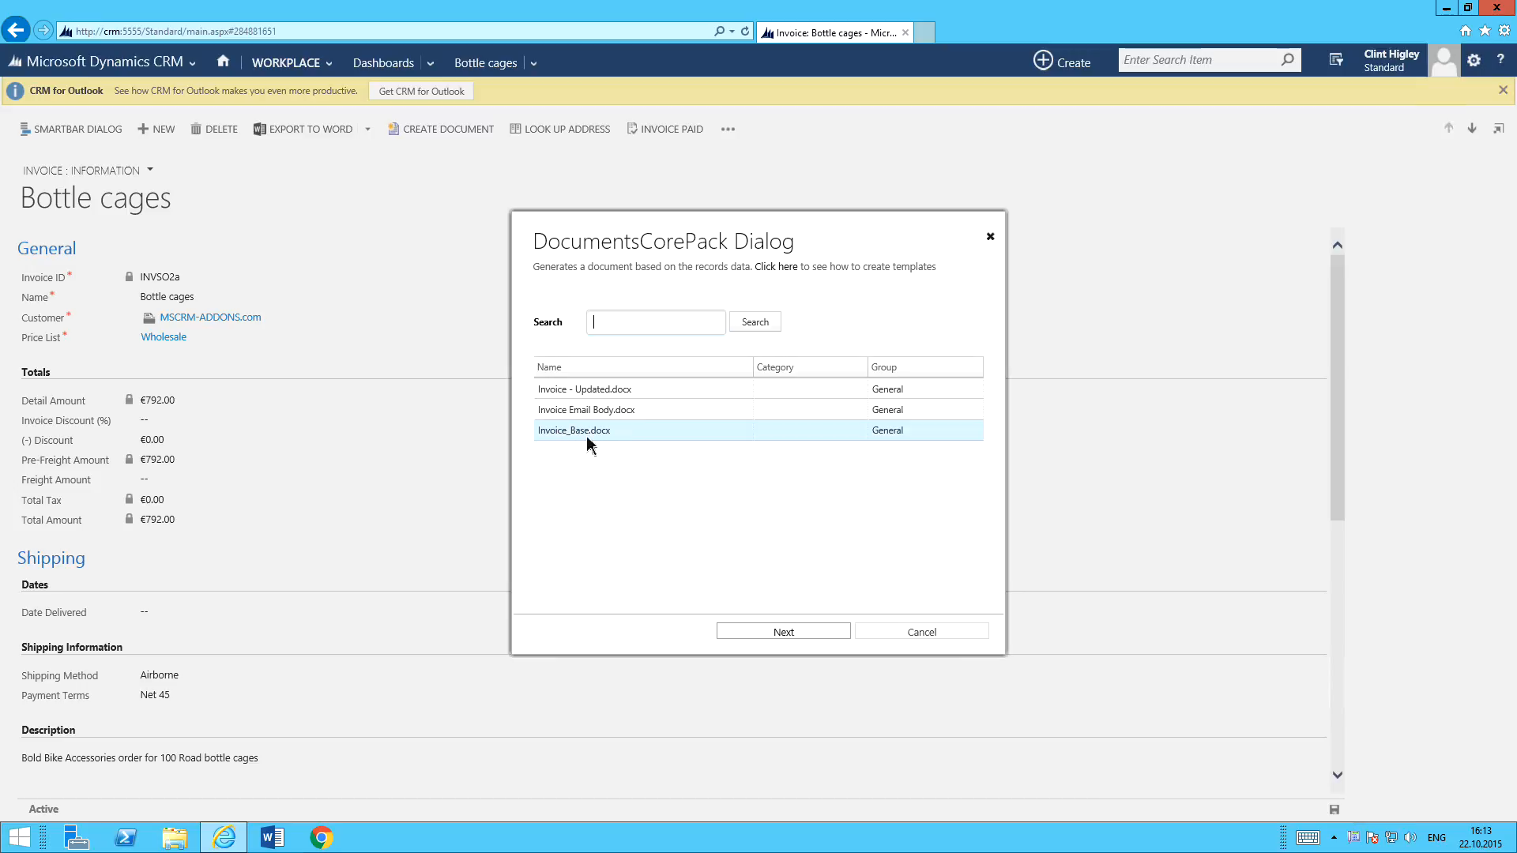
left_click(630, 437)
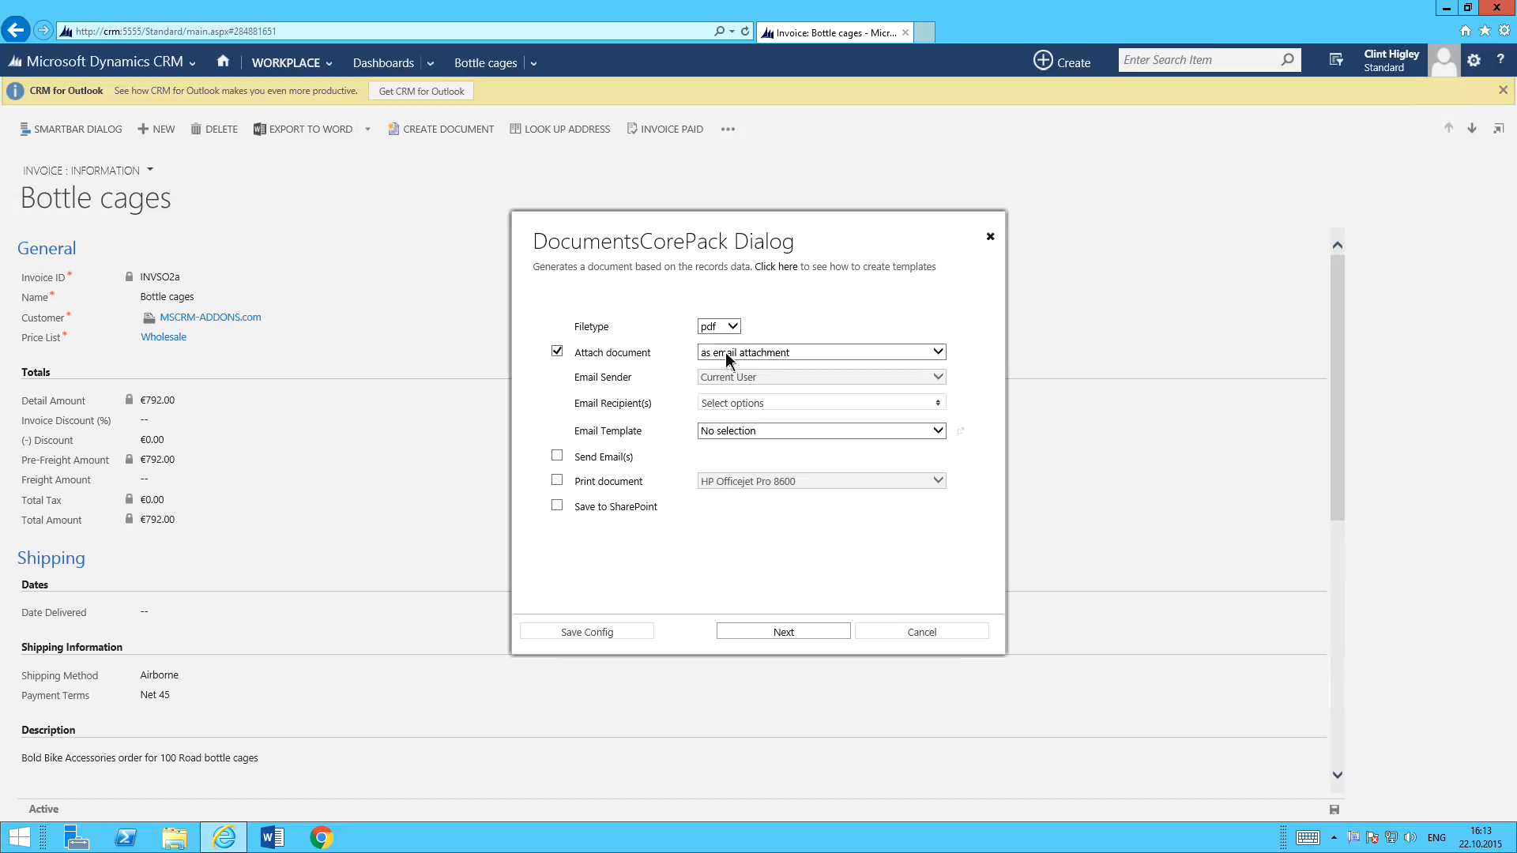
For the second document, set the email recipient to MSCRM-ADDONS.com and the email template to [DCP] Invoice Email Body.docx.
left_click(751, 404)
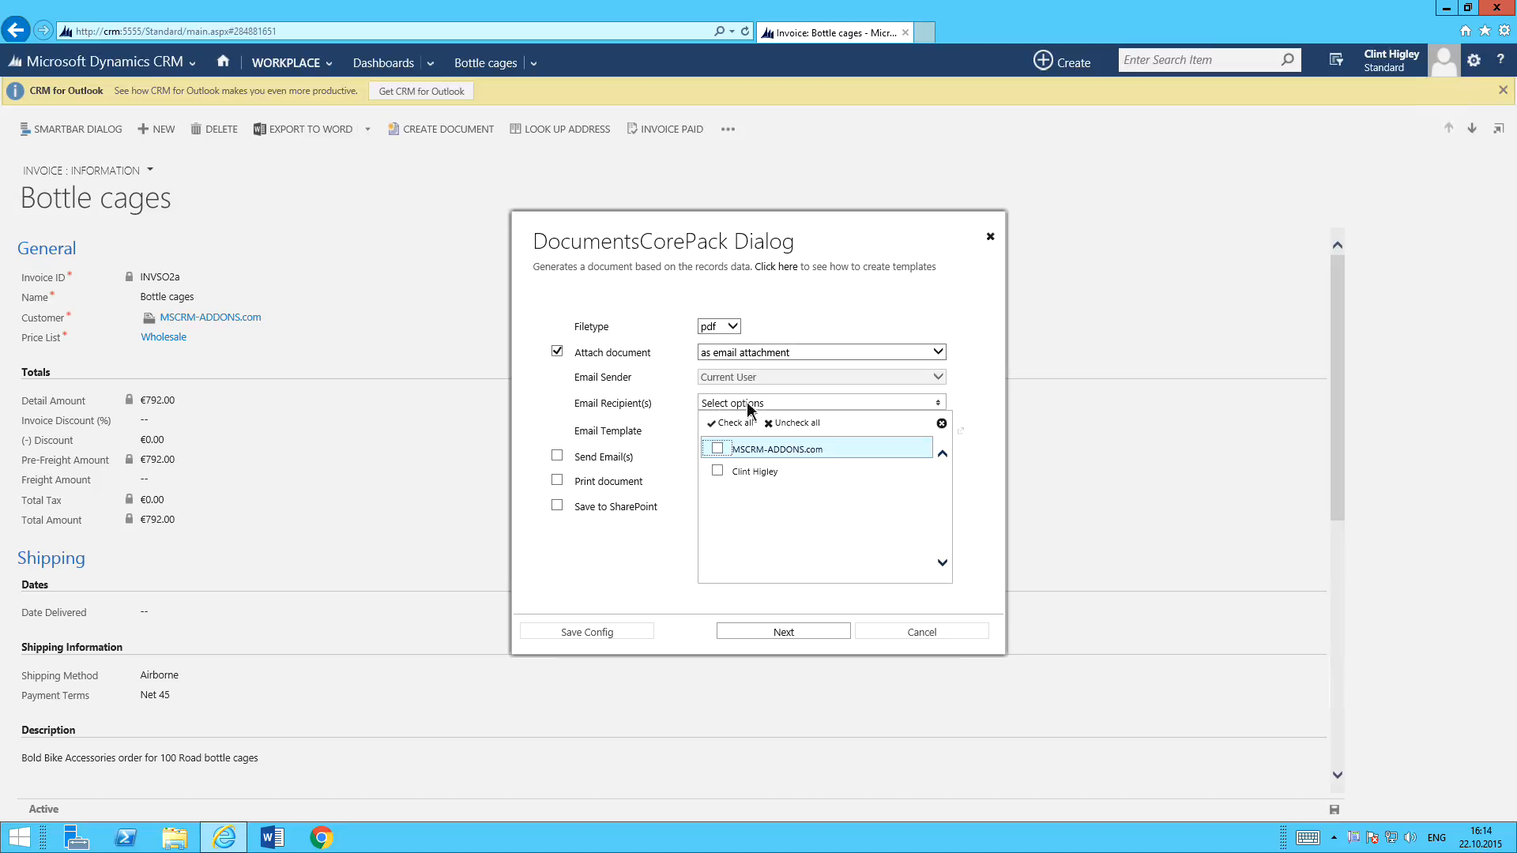
left_click(721, 454)
left_click(652, 422)
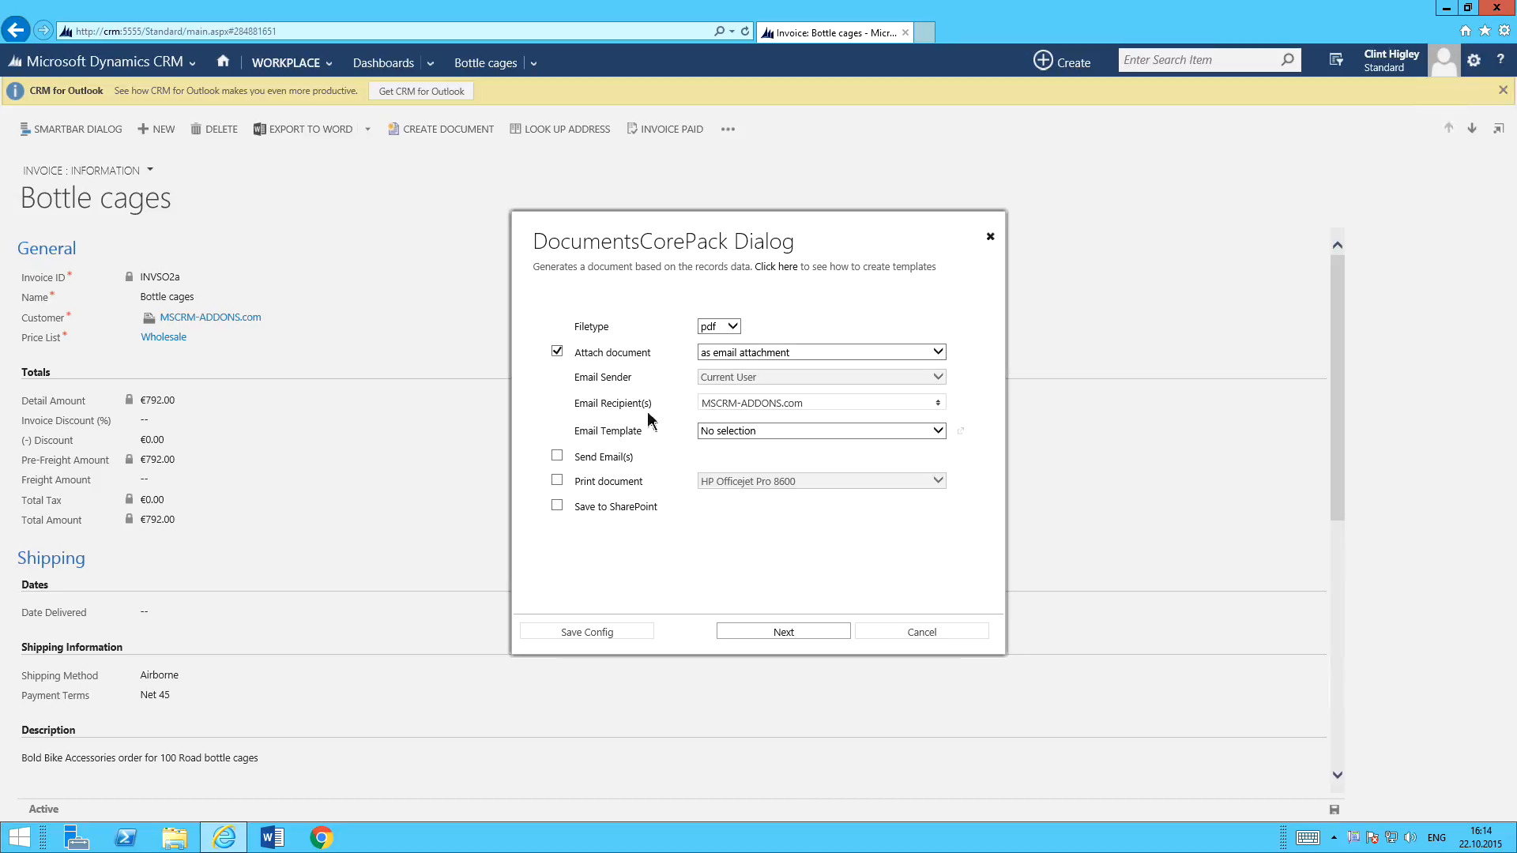
left_click(732, 434)
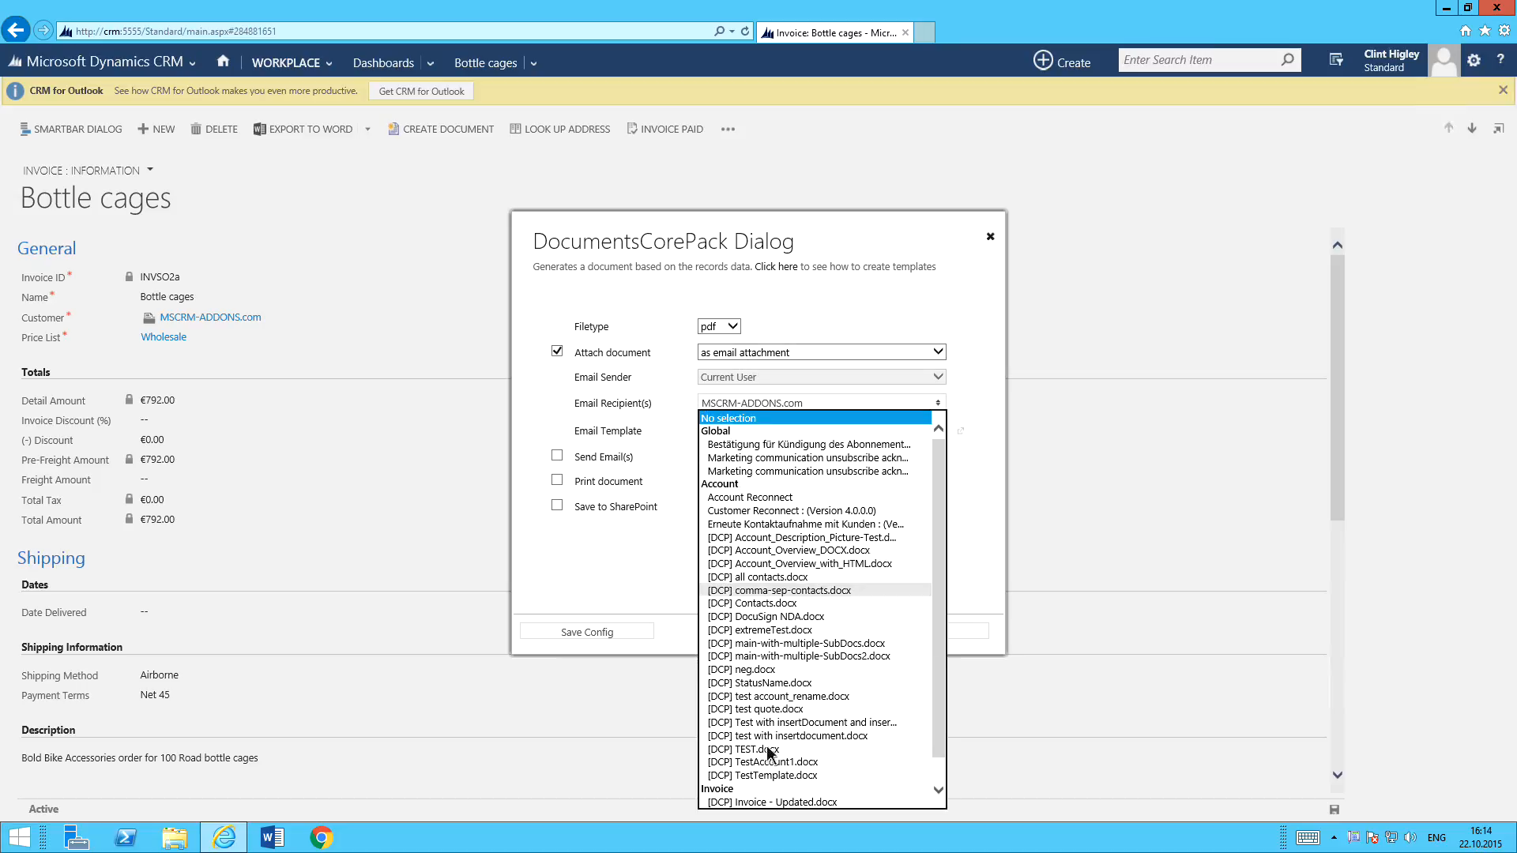
scroll(830, 781, "down", 1)
left_click(812, 790)
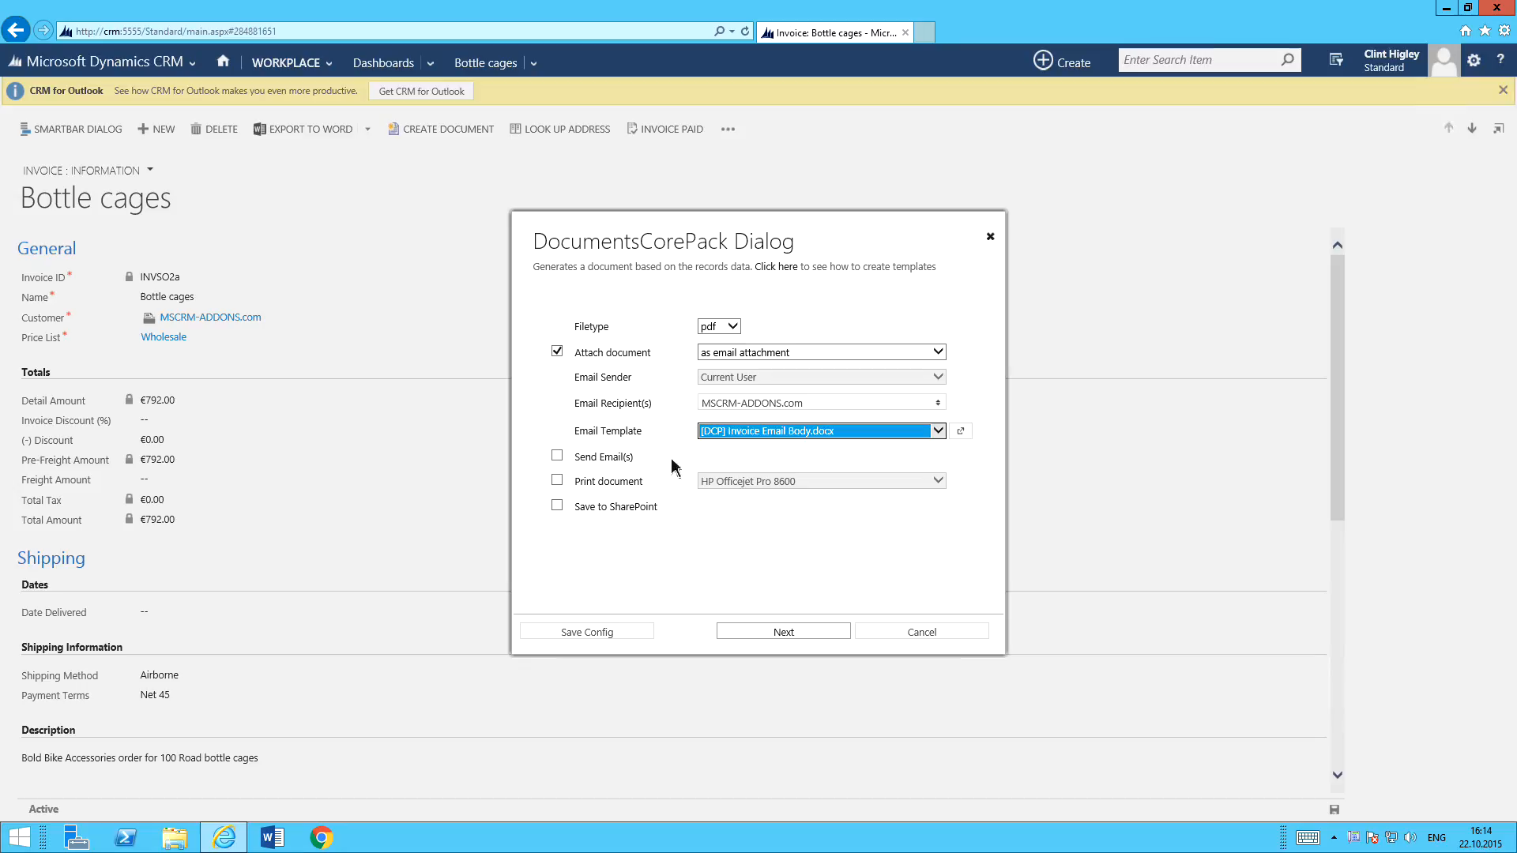
Begin saving these dialog settings as a configuration and enable Use selected template.
left_click(599, 634)
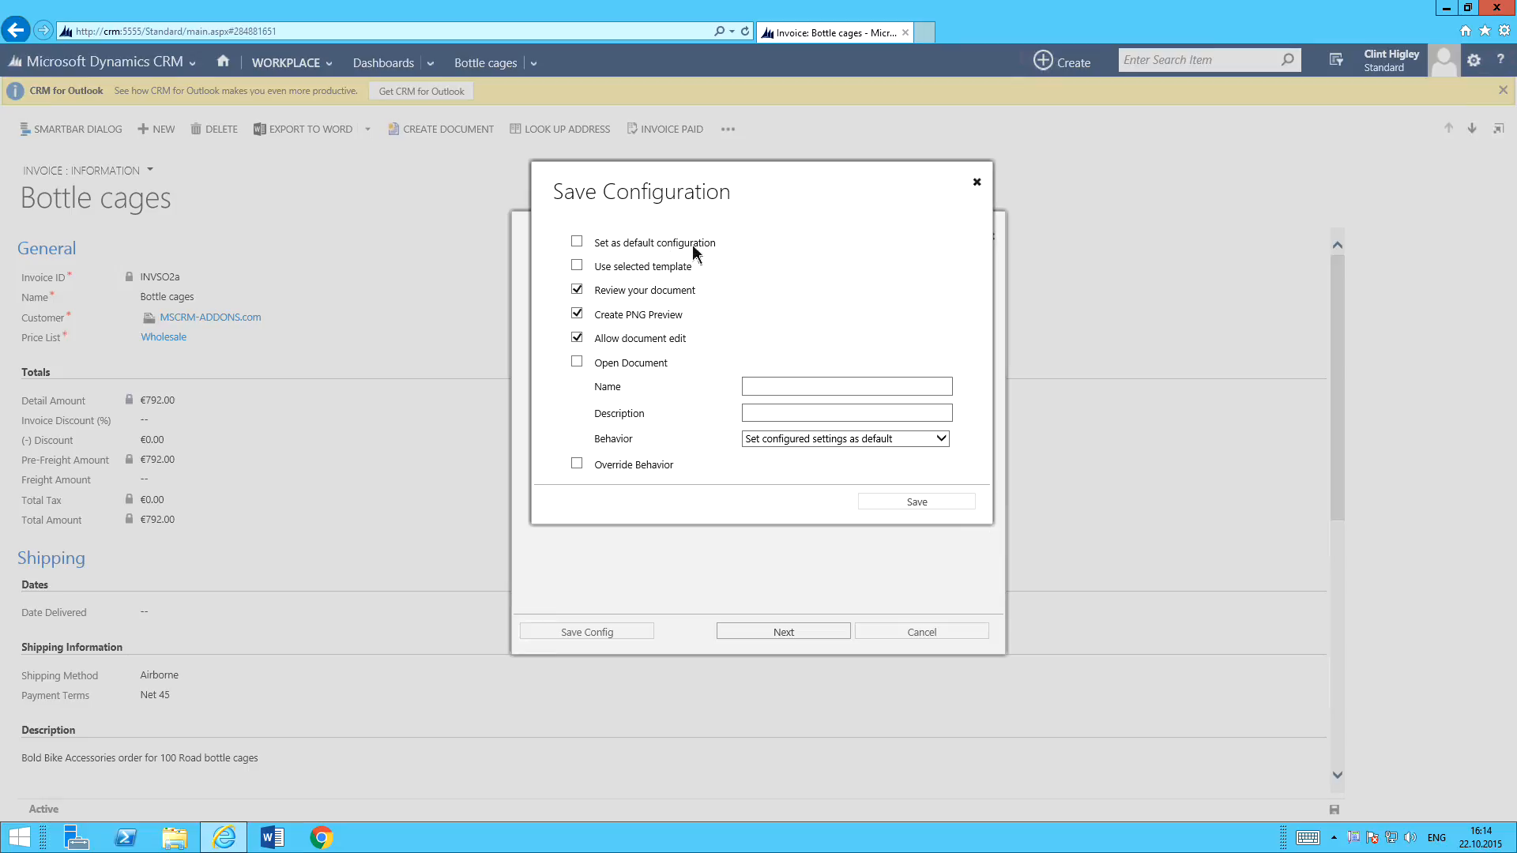
left_click(577, 267)
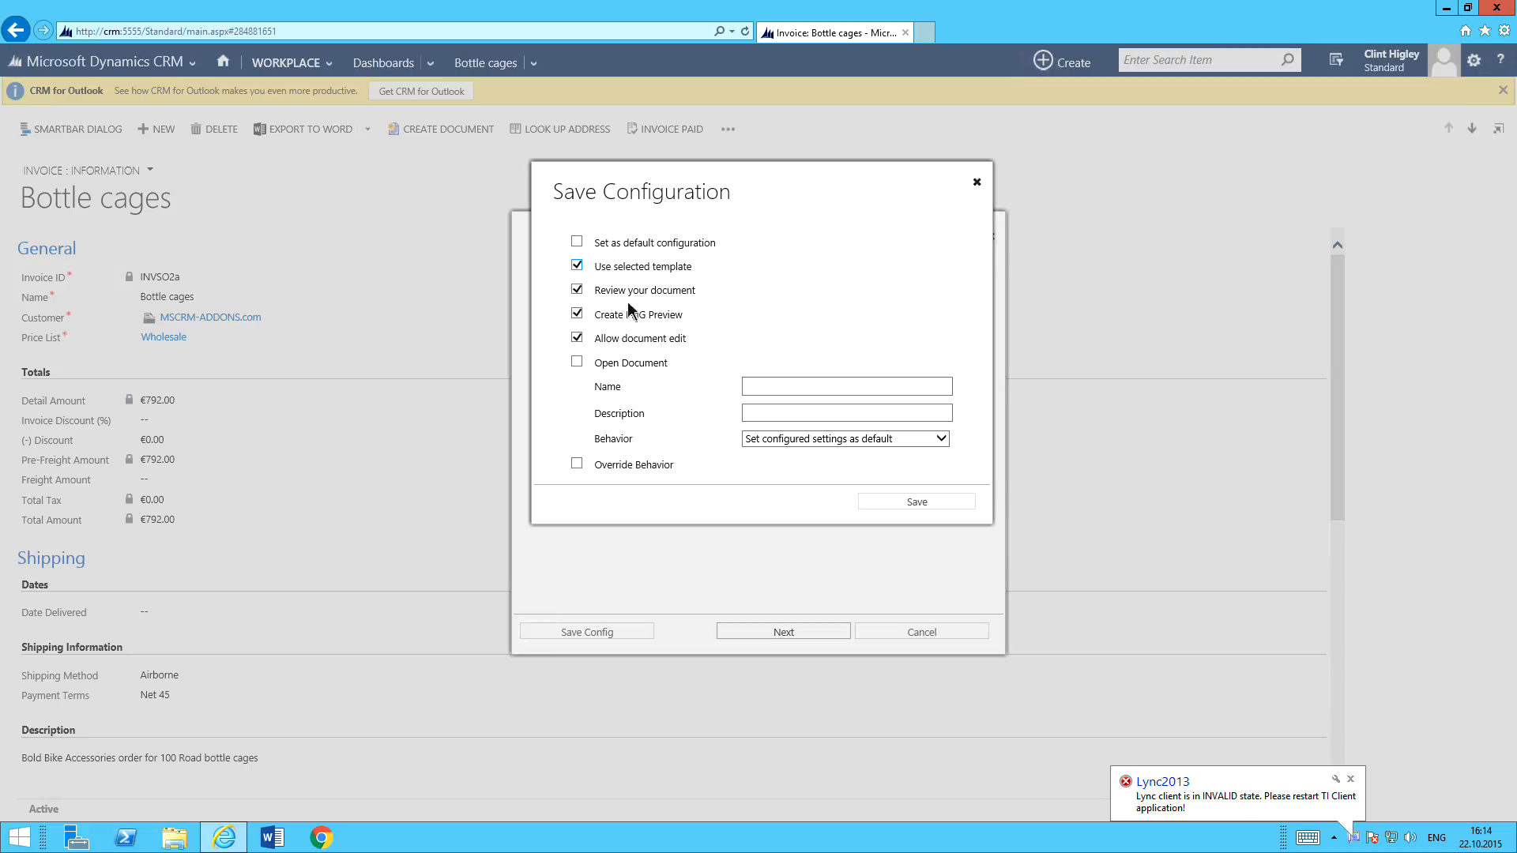
Dismiss the Lync2013 error notification and quit its background client.
left_click(1350, 780)
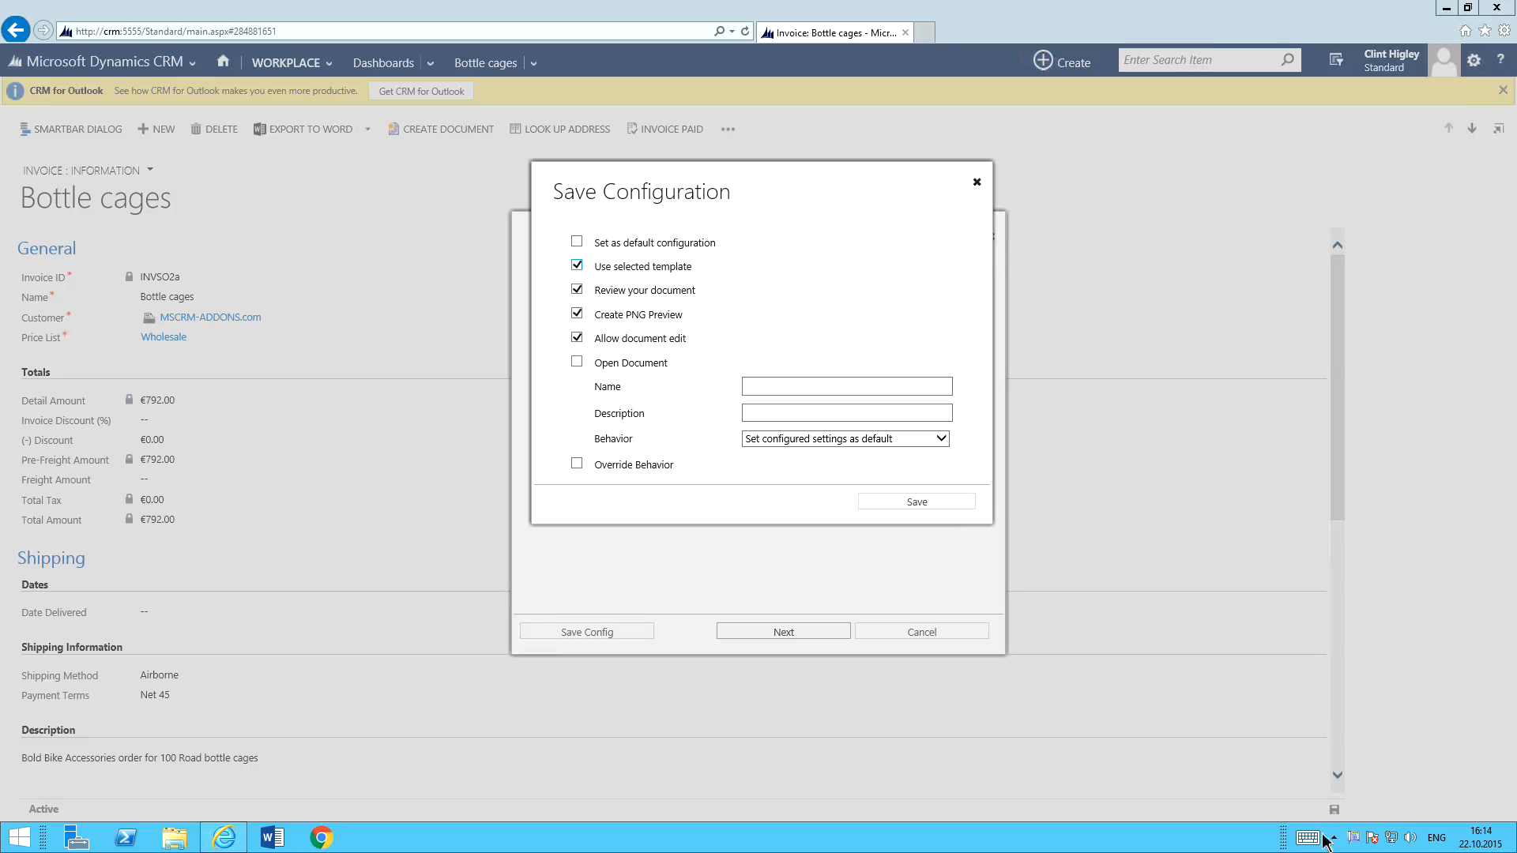
right_click(1357, 848)
left_click(1367, 833)
Name the configuration "Create Invoice" and describe it as "Creates an Invoice and Attaches to Email".
left_click(776, 386)
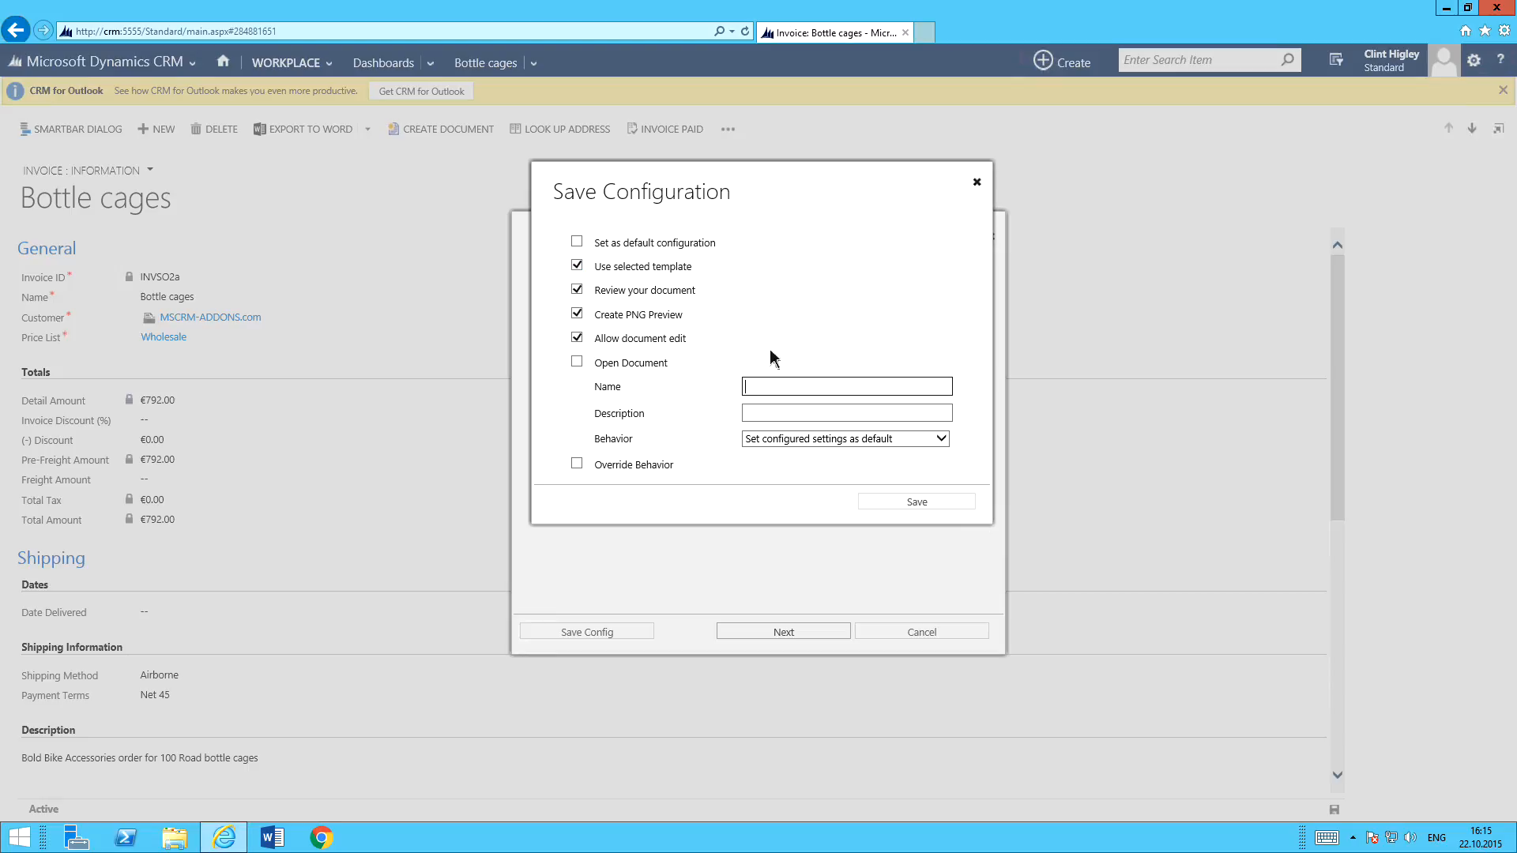
type("Create Invoice")
key("Tab")
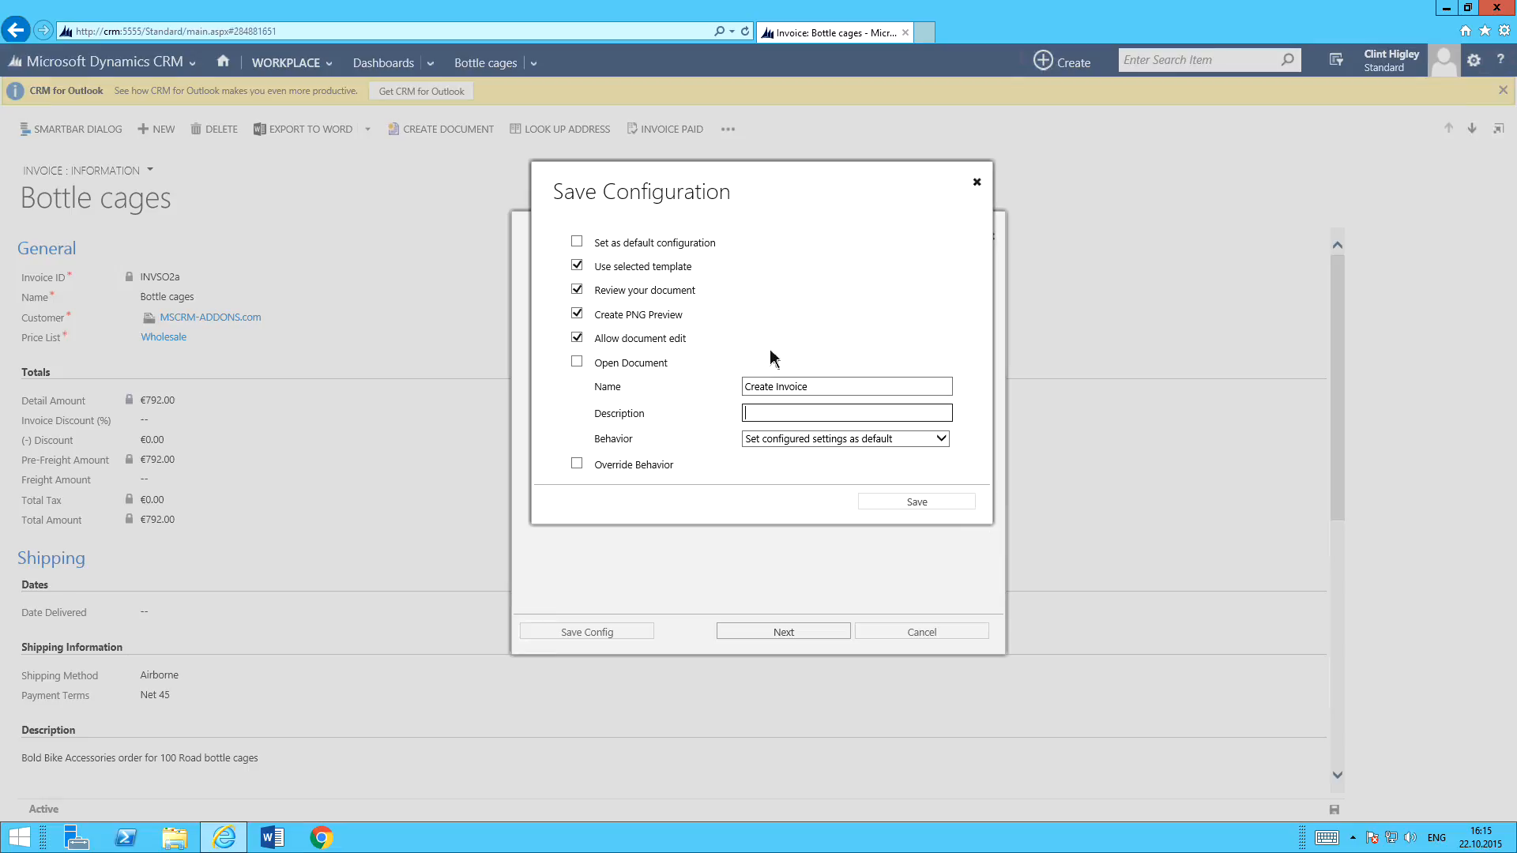
type("Creates an Invoice and Attaches to Email")
Set the configuration's behavior to "Set configured settings as default" and enable Override Behavior.
left_click(789, 438)
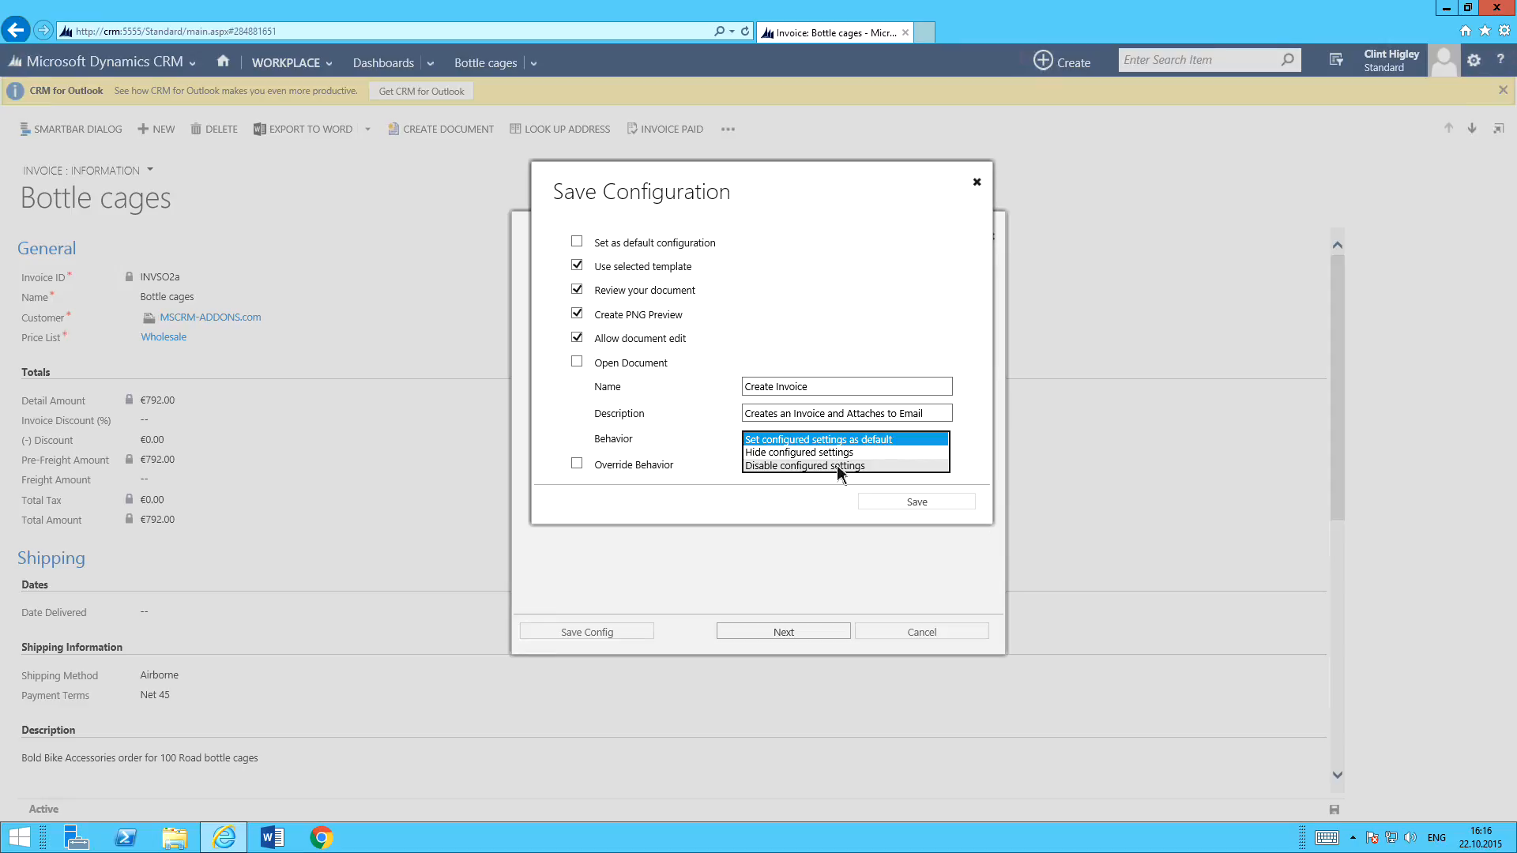
left_click(788, 439)
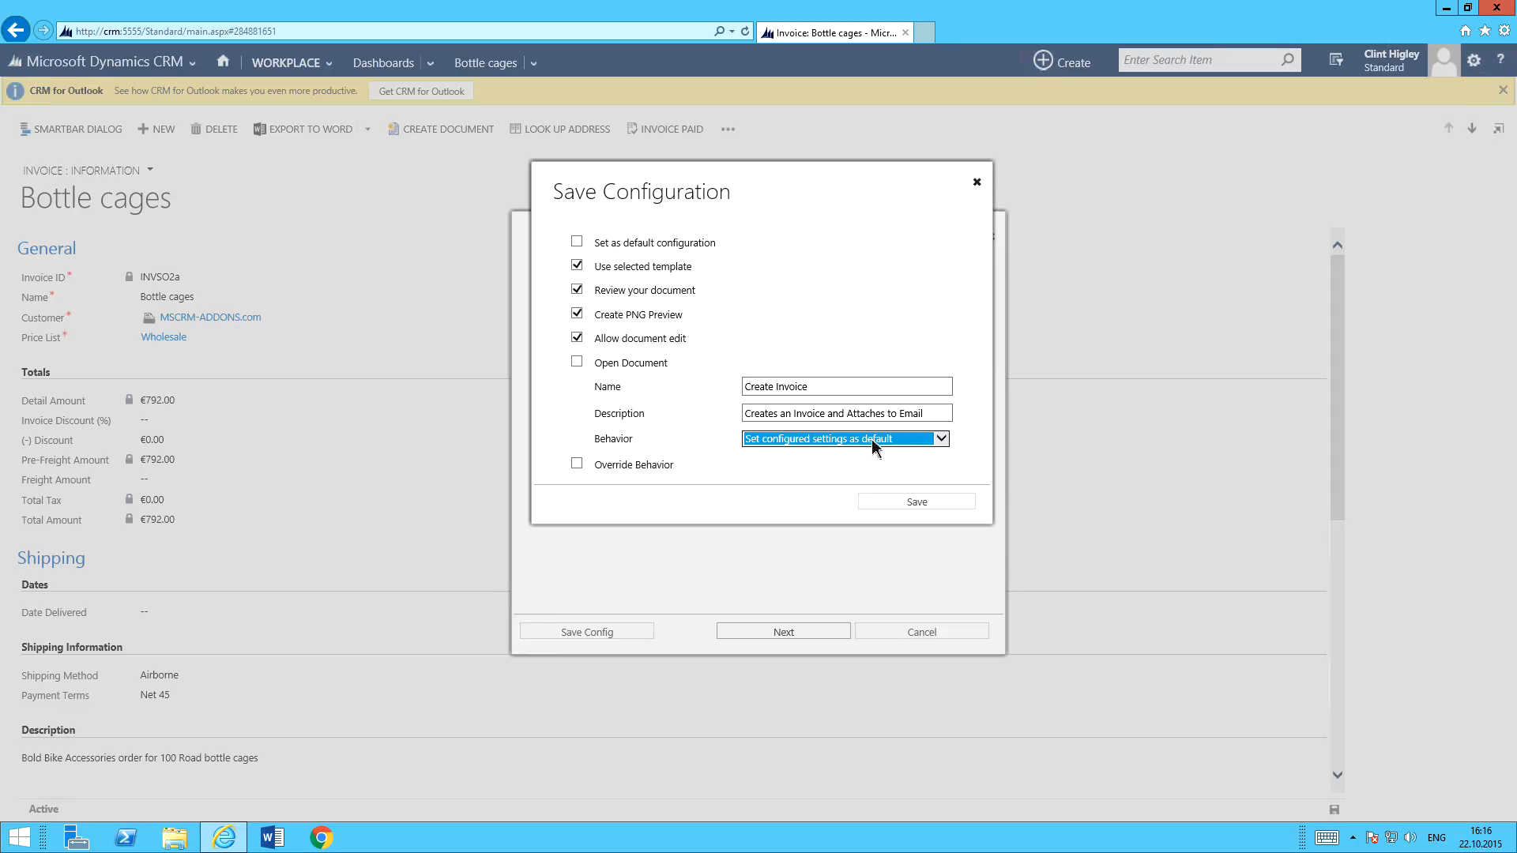
left_click(578, 464)
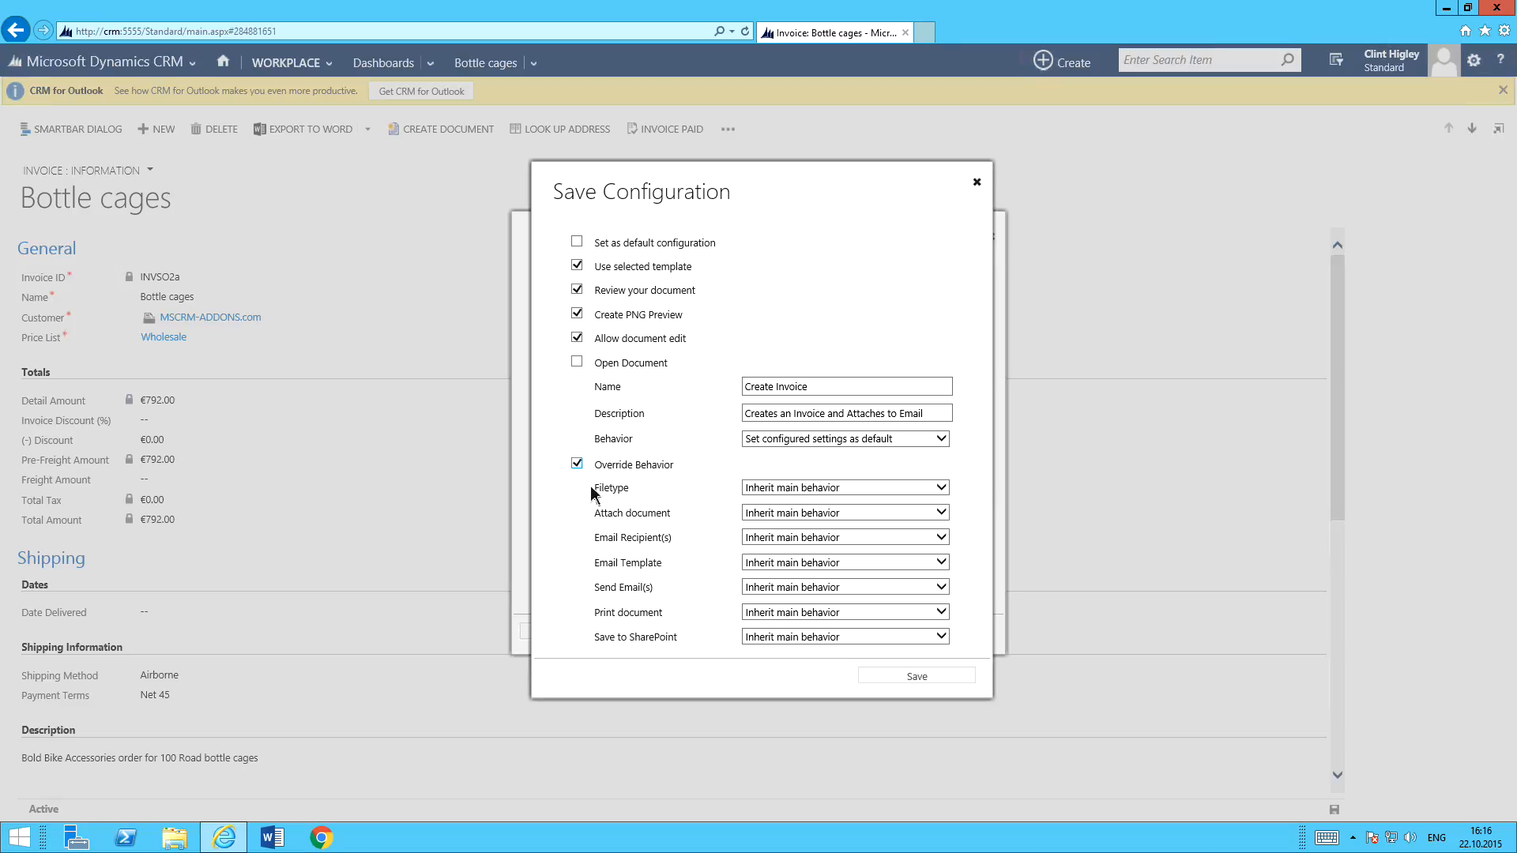
Override the Filetype behavior with "Show, but do not allow changes" and the Attach document behavior with "Hide this setting".
left_click(802, 488)
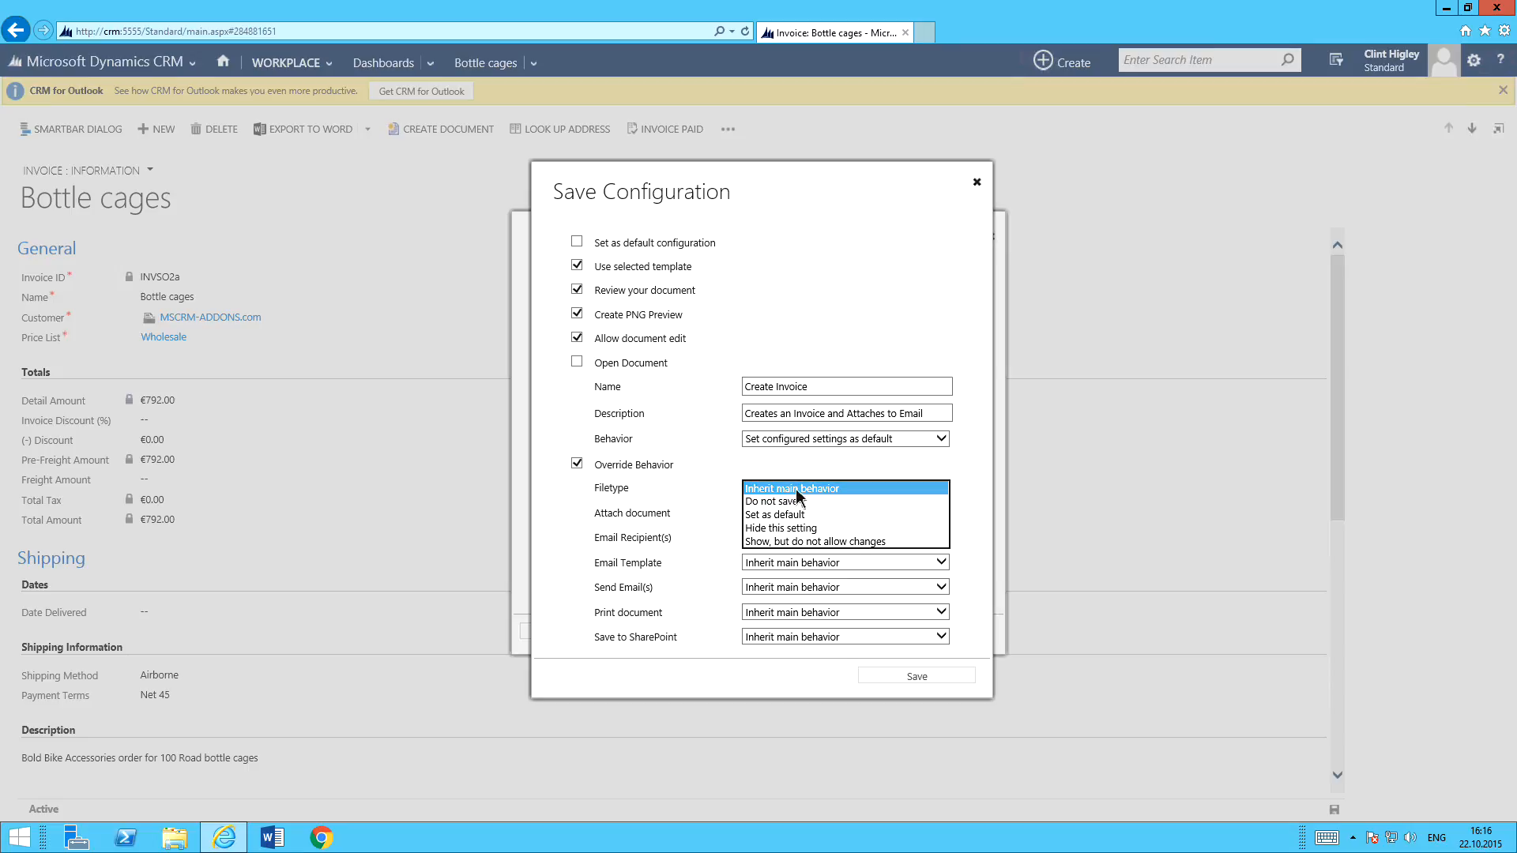
left_click(777, 541)
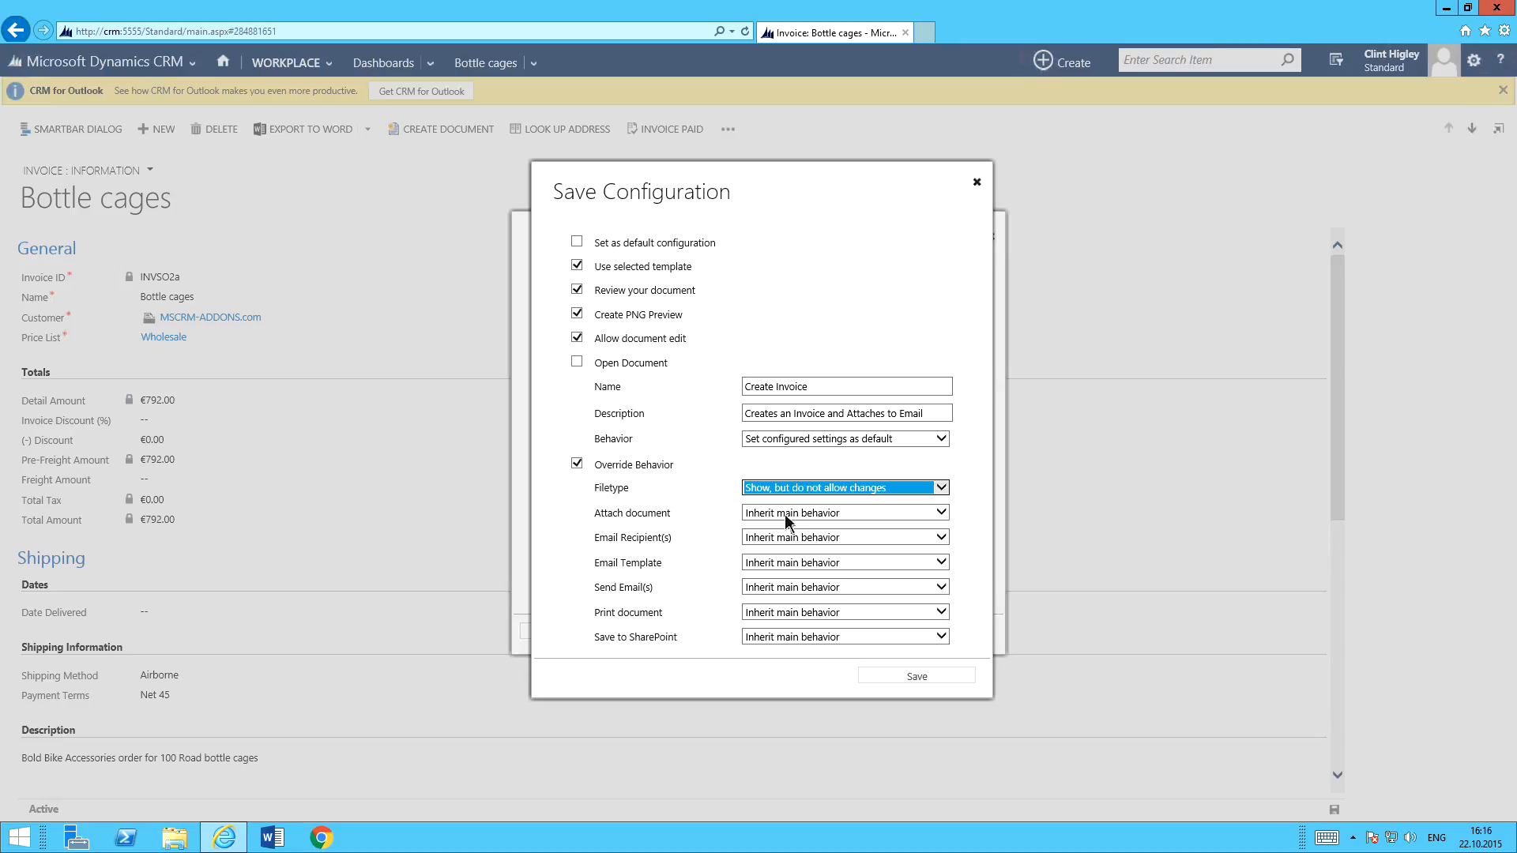
left_click(787, 517)
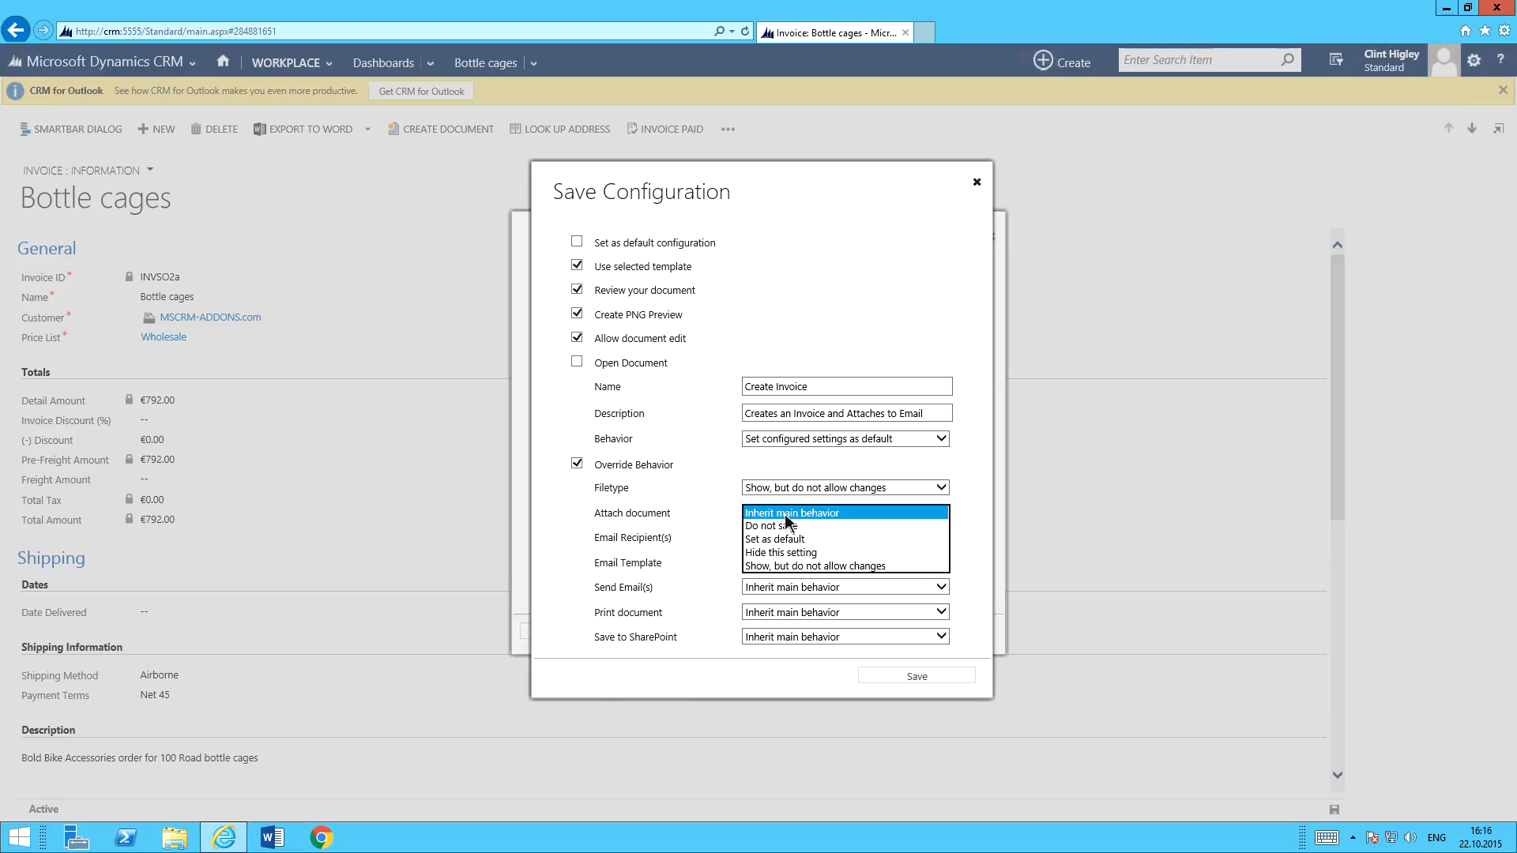
left_click(795, 553)
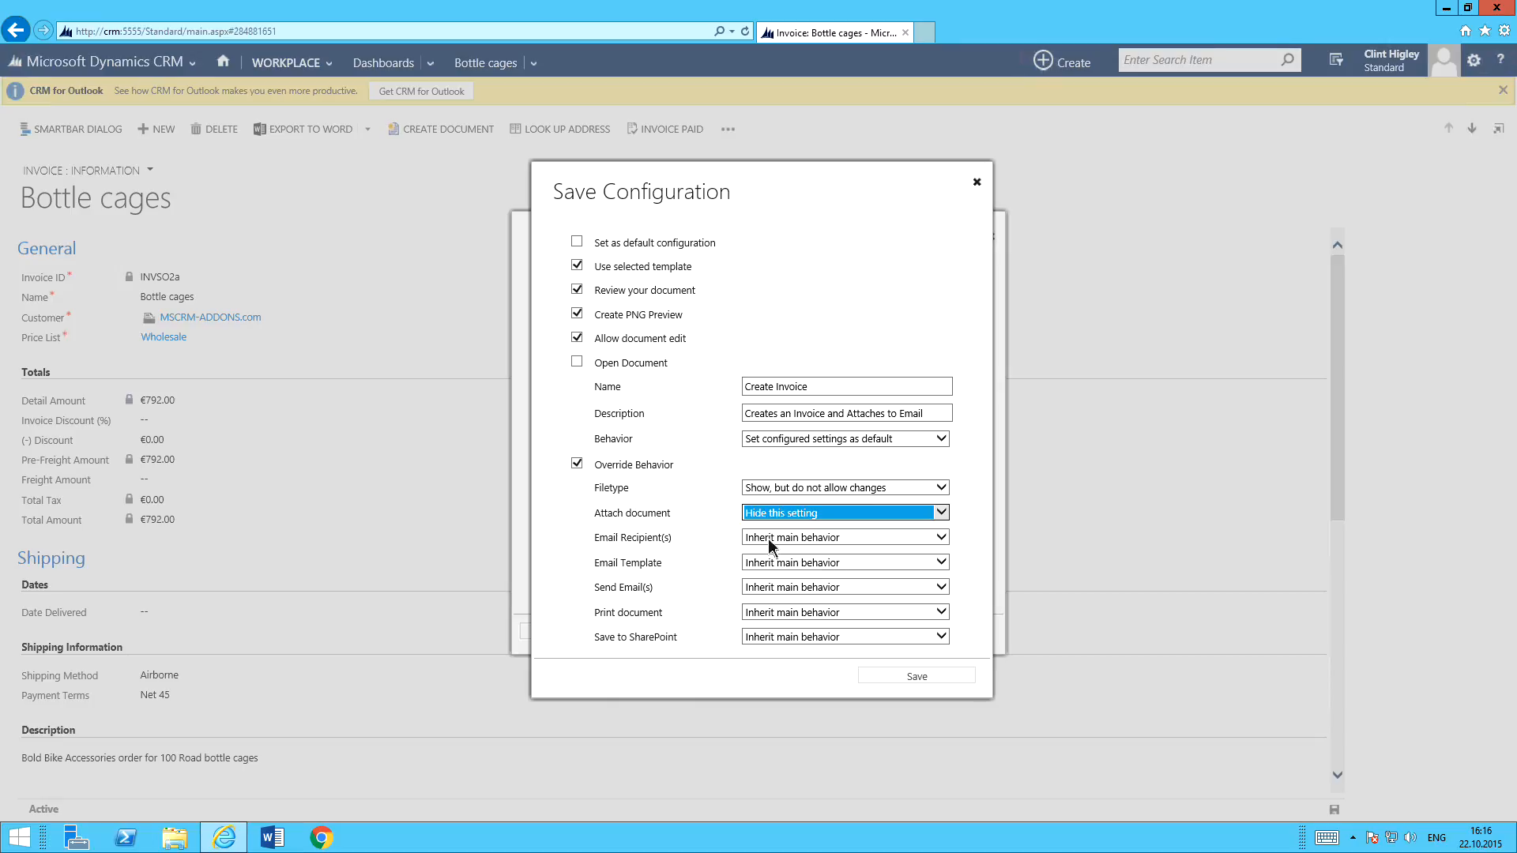
Keep Email Recipient(s) on "Inherit main behavior" and set both Email Template and Send Email(s) to "Hide this setting".
left_click(768, 538)
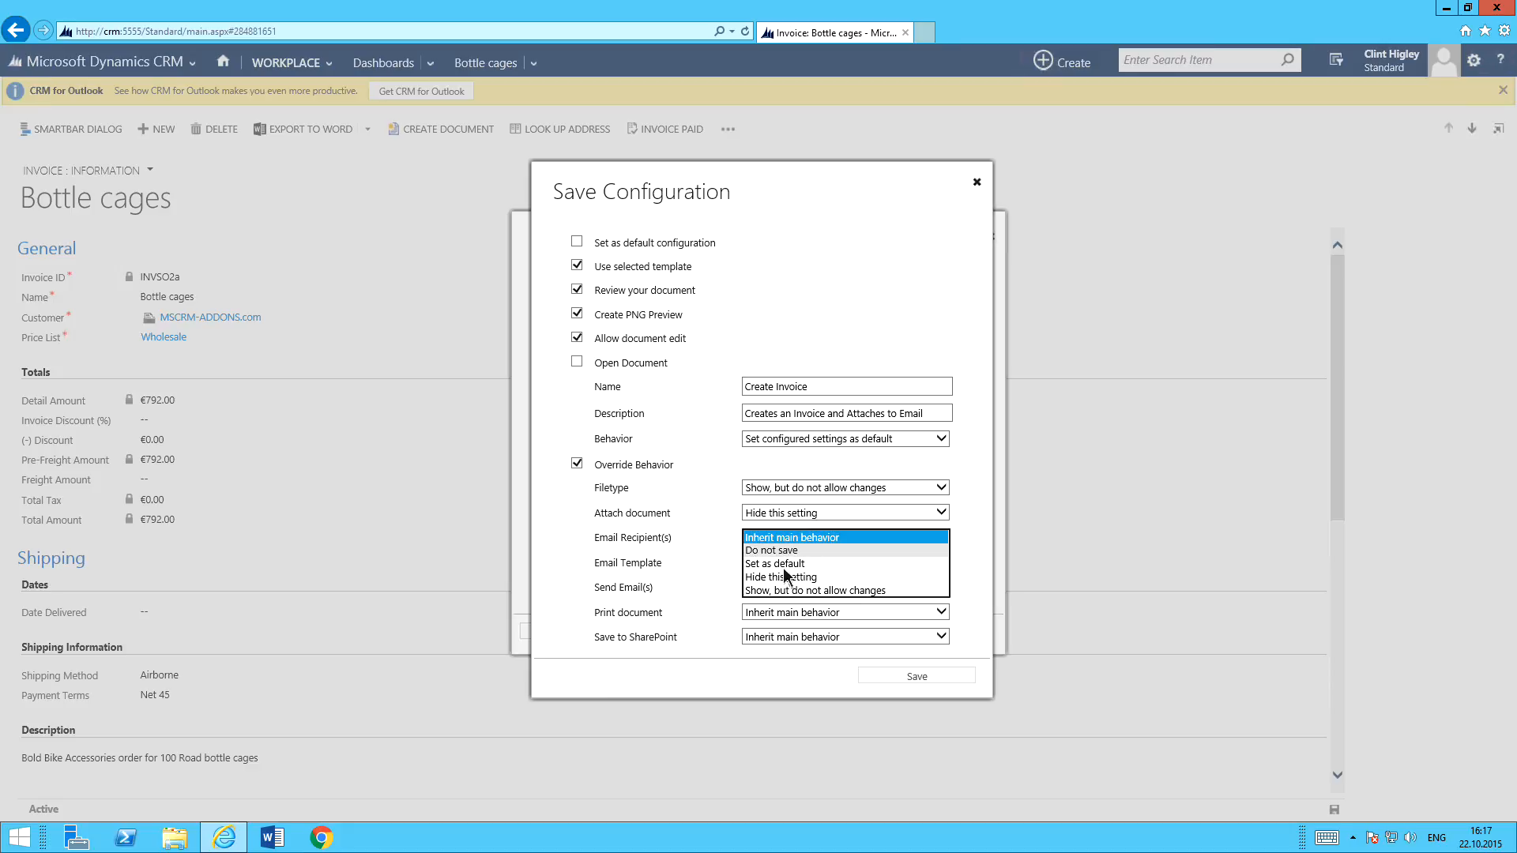
left_click(780, 537)
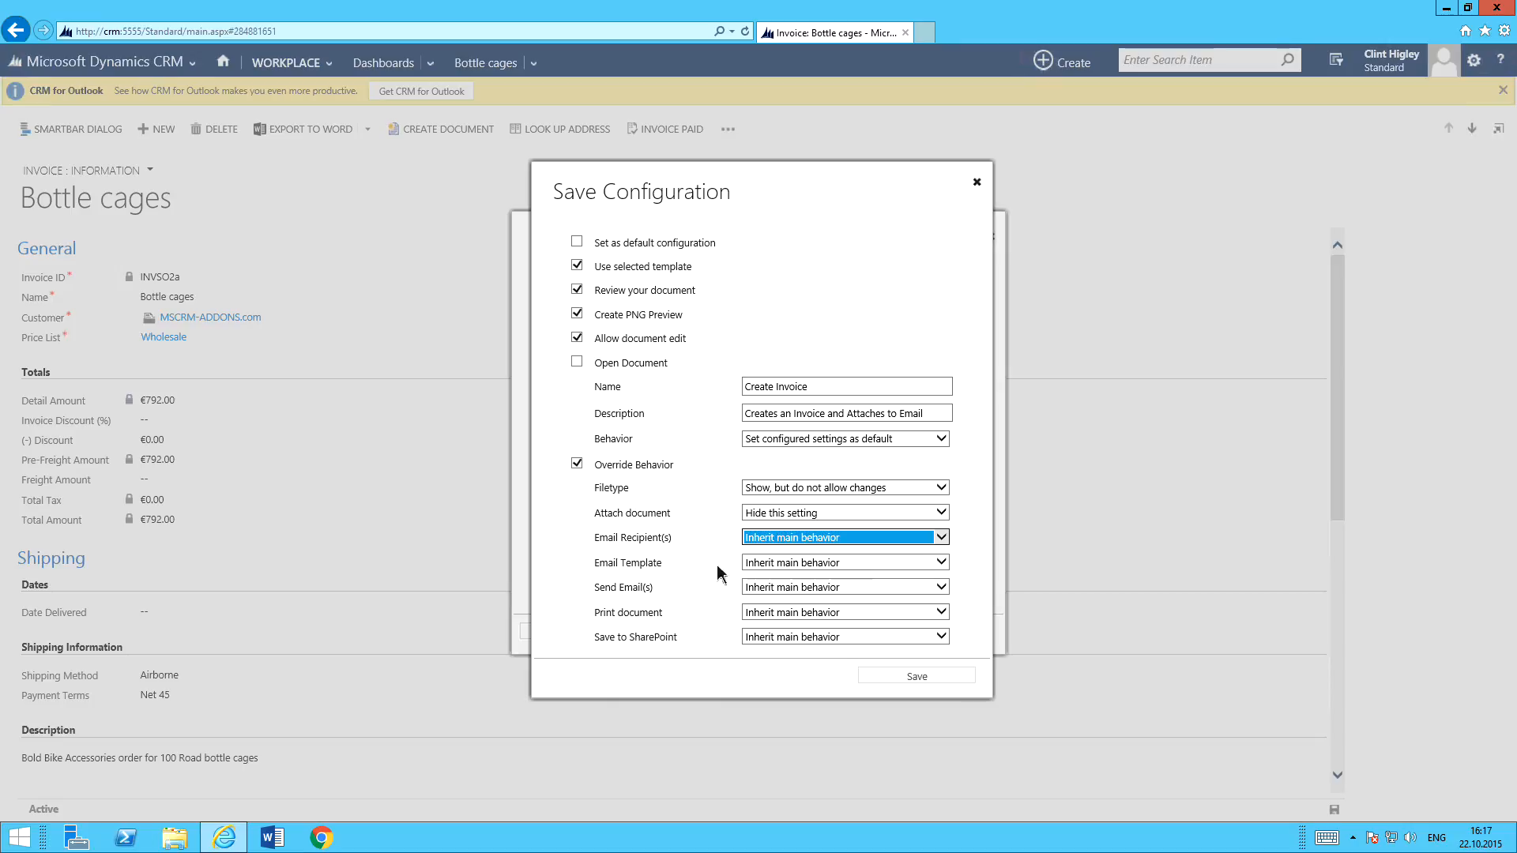
left_click(769, 561)
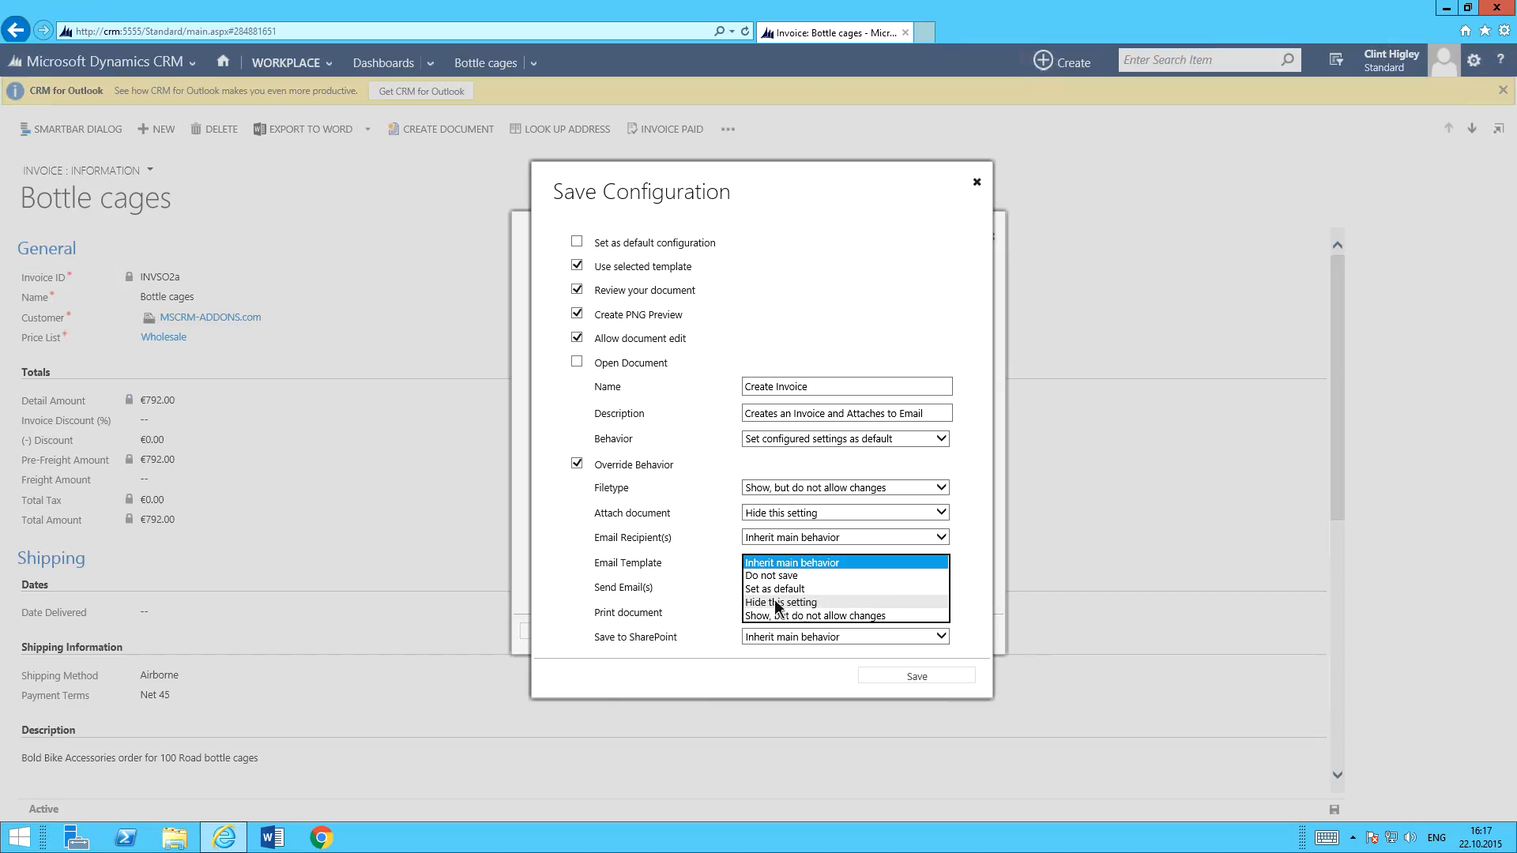
left_click(777, 602)
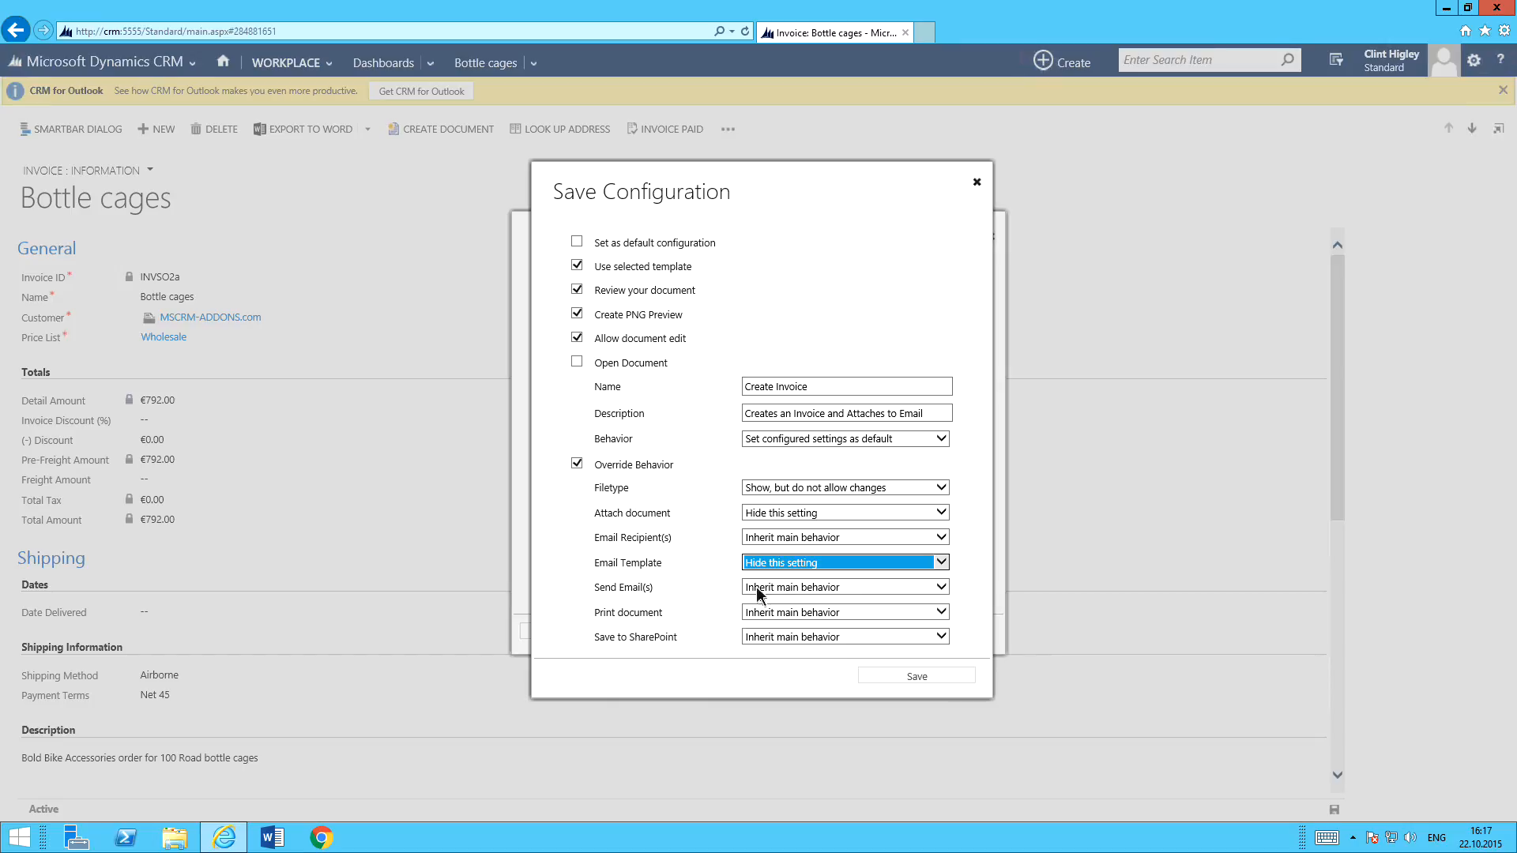
left_click(778, 586)
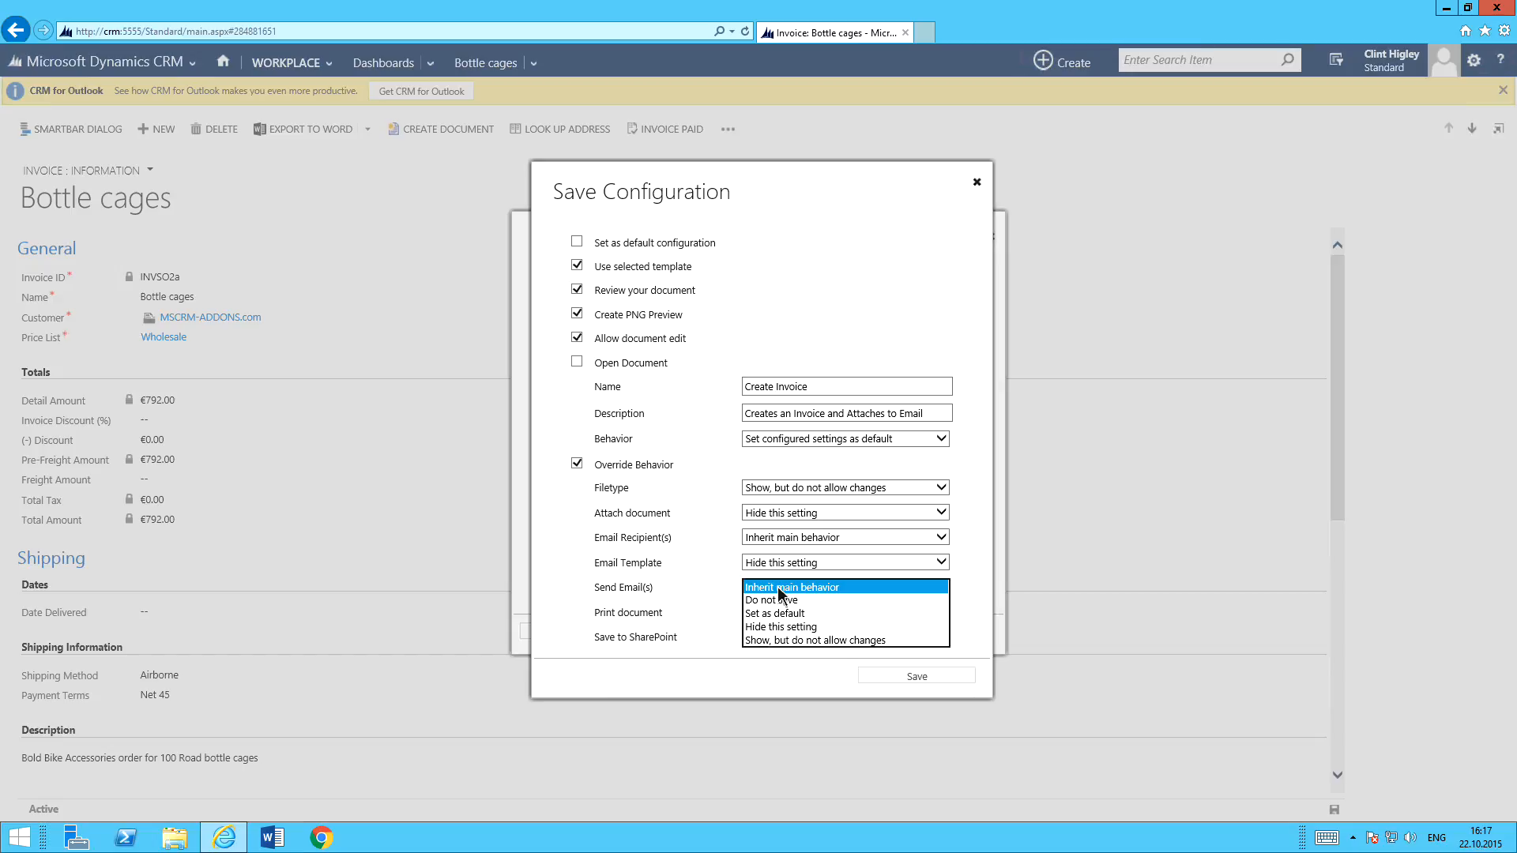
left_click(778, 628)
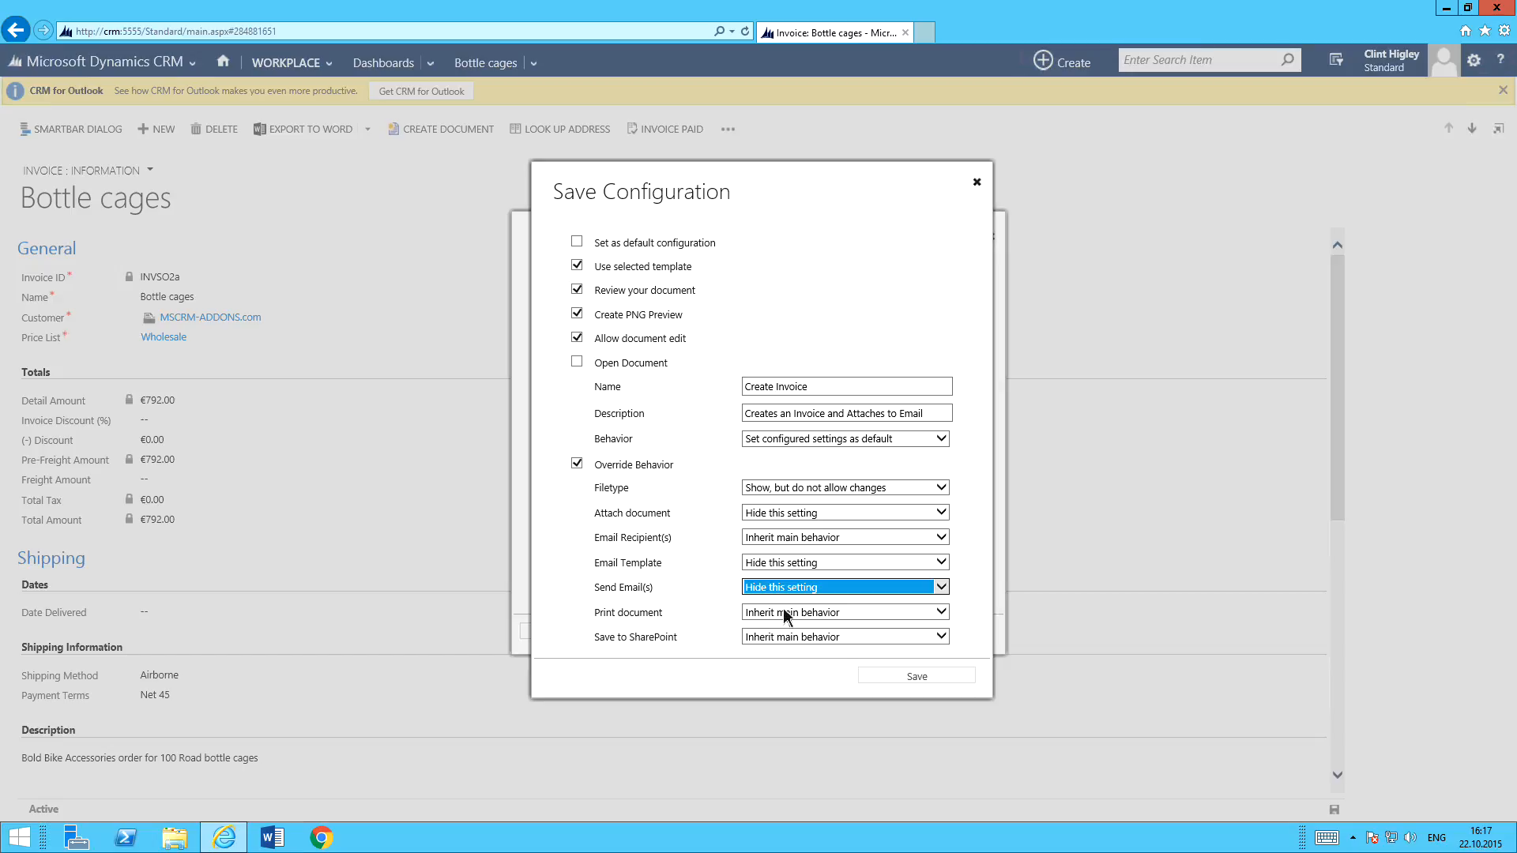
Set Print document and Save to SharePoint to "Set as default", save the configuration, and cancel the DocumentsCorePack dialog.
left_click(776, 610)
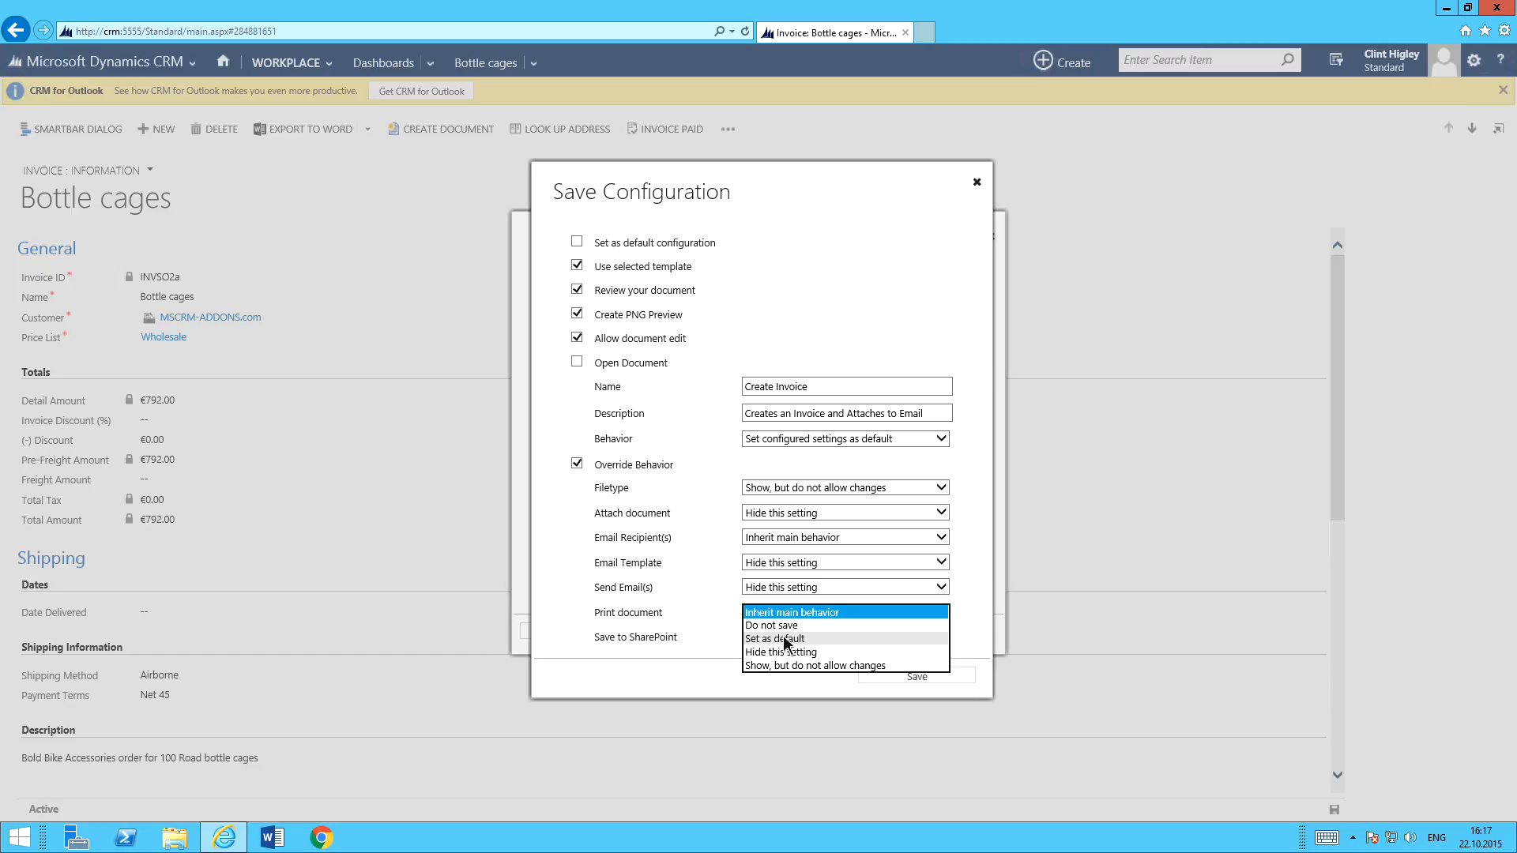
left_click(784, 637)
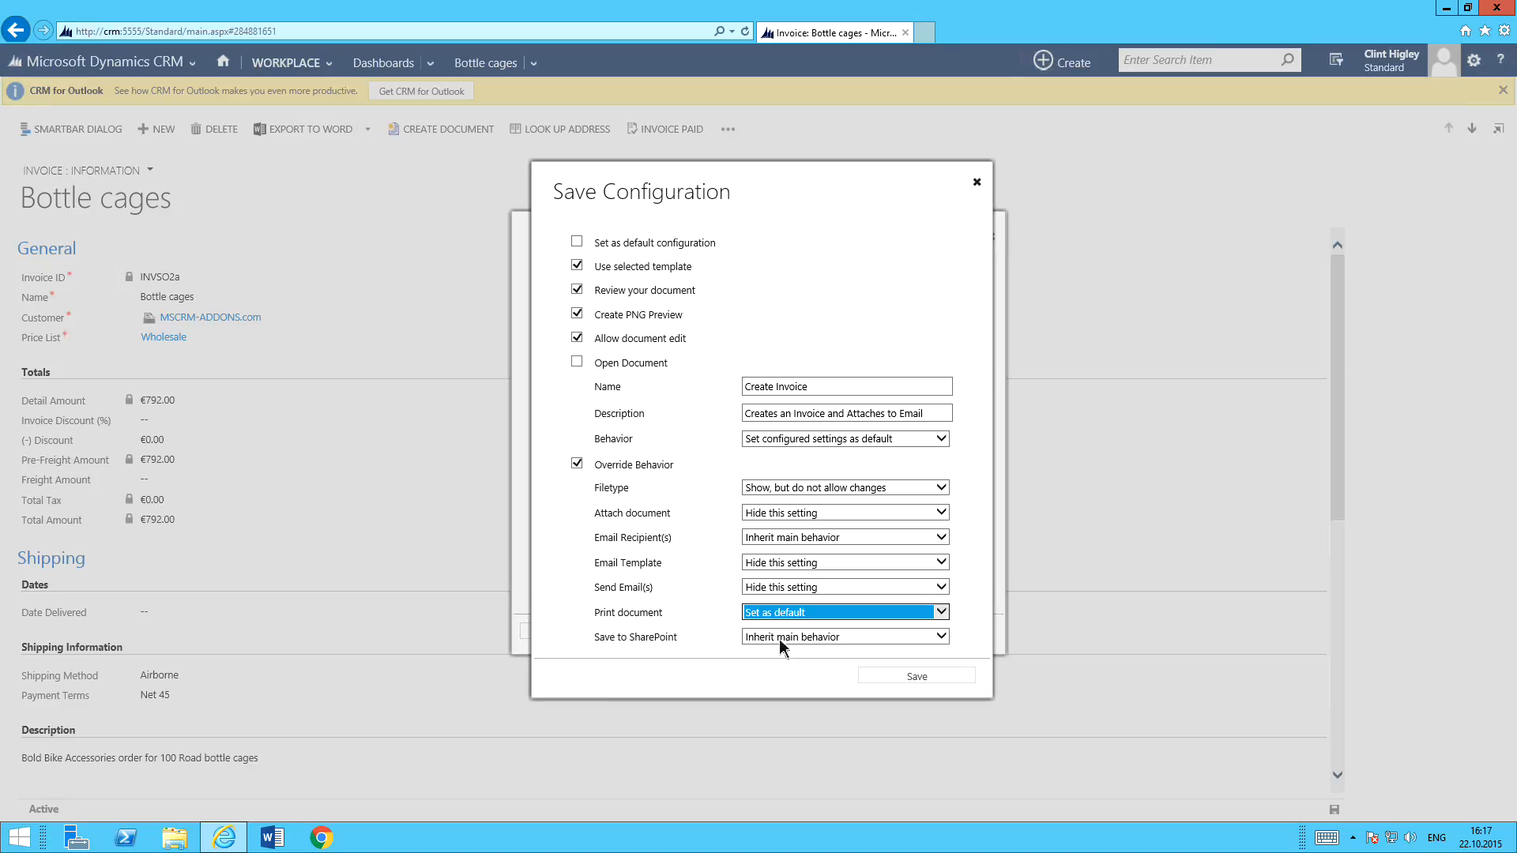
left_click(780, 636)
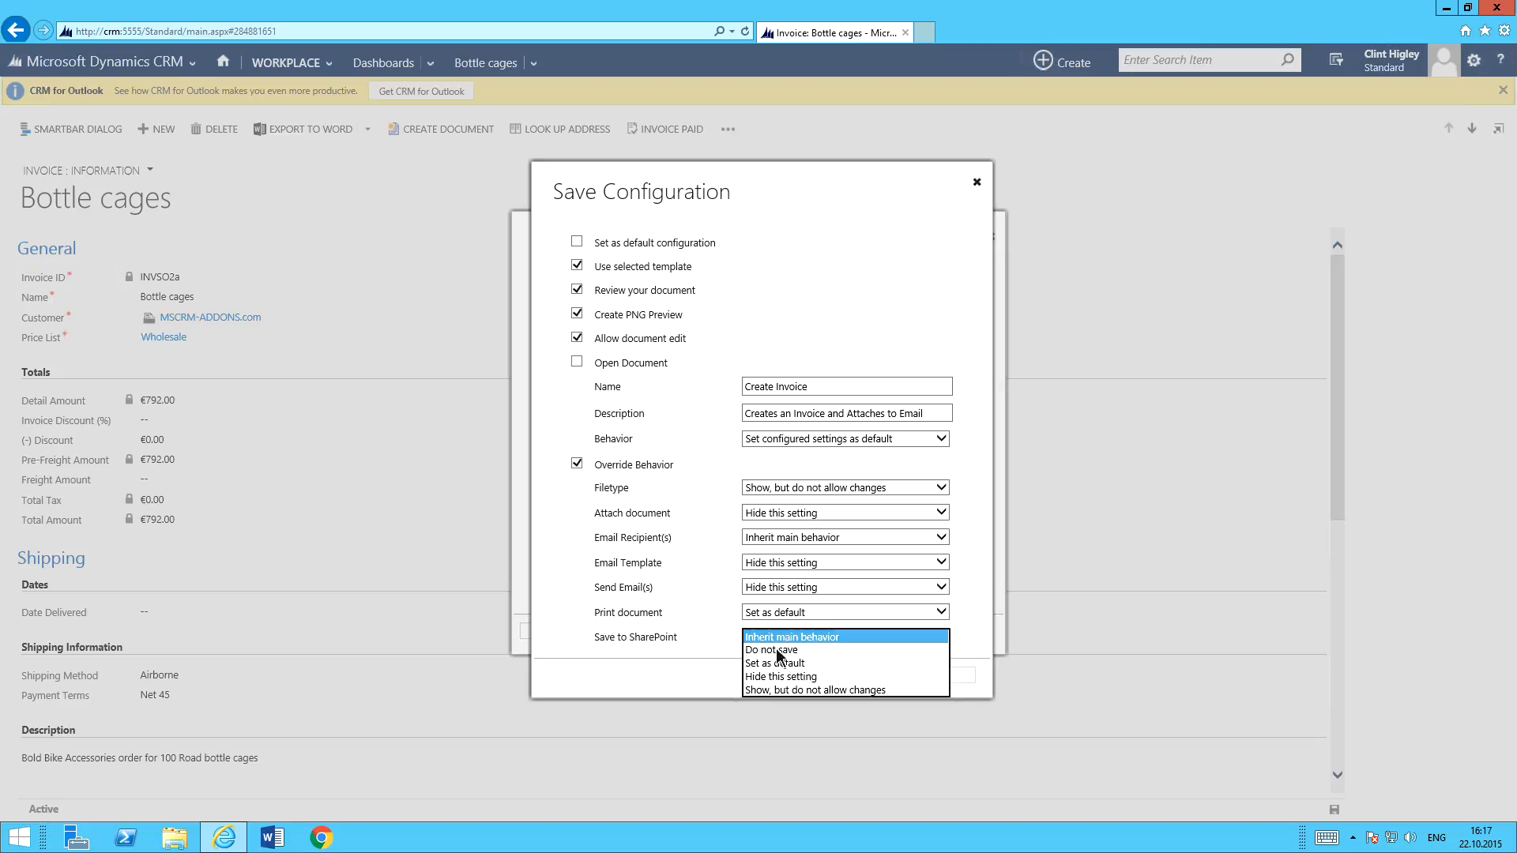
left_click(780, 664)
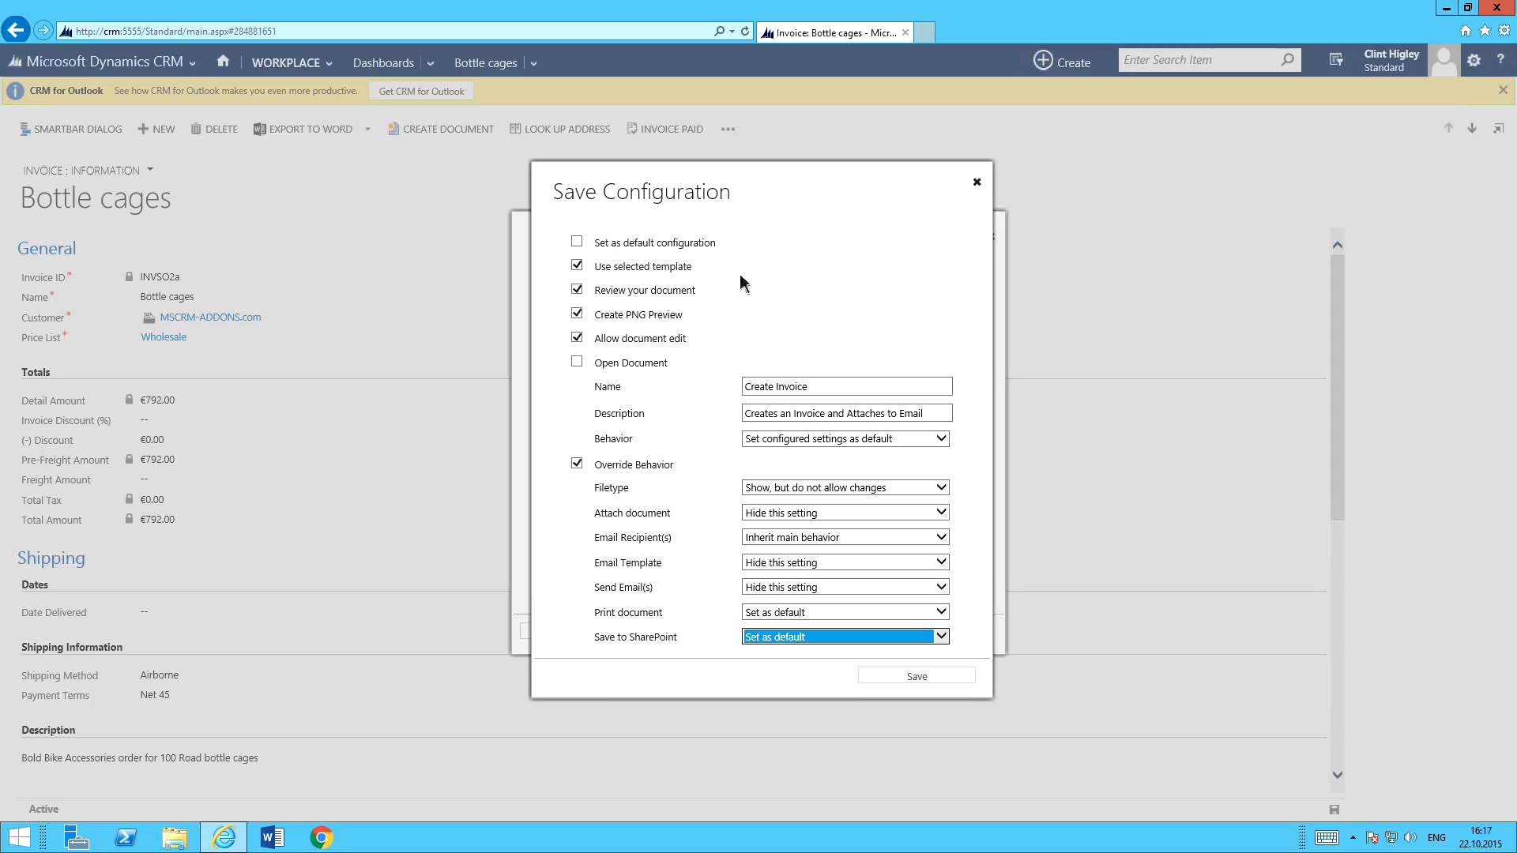
left_click(925, 676)
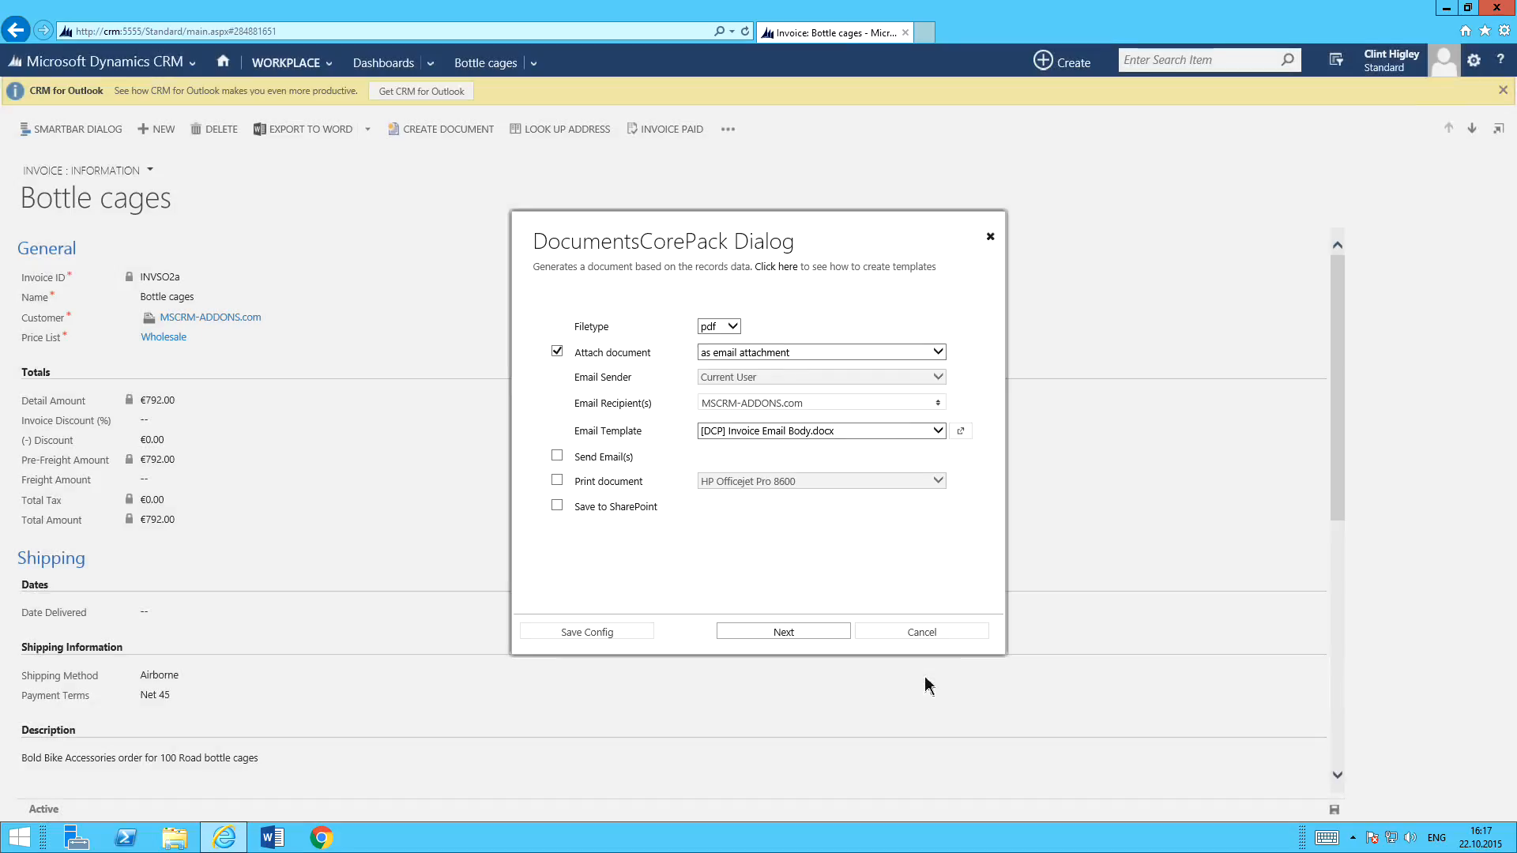
left_click(923, 633)
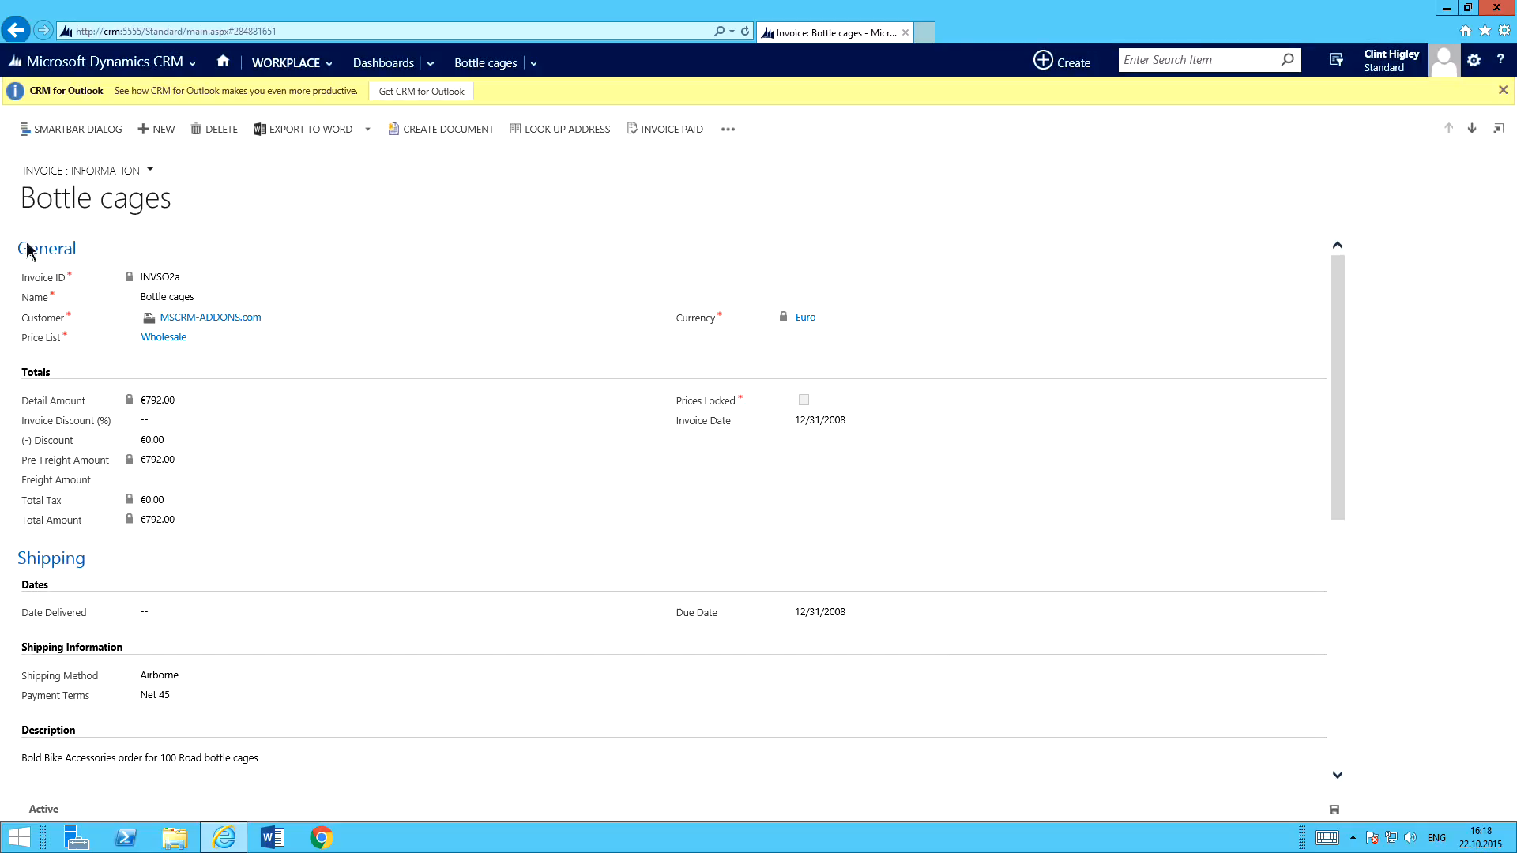
Reopen document creation for the invoice and make the "Let me decide every step" option unavailable for users.
left_click(462, 134)
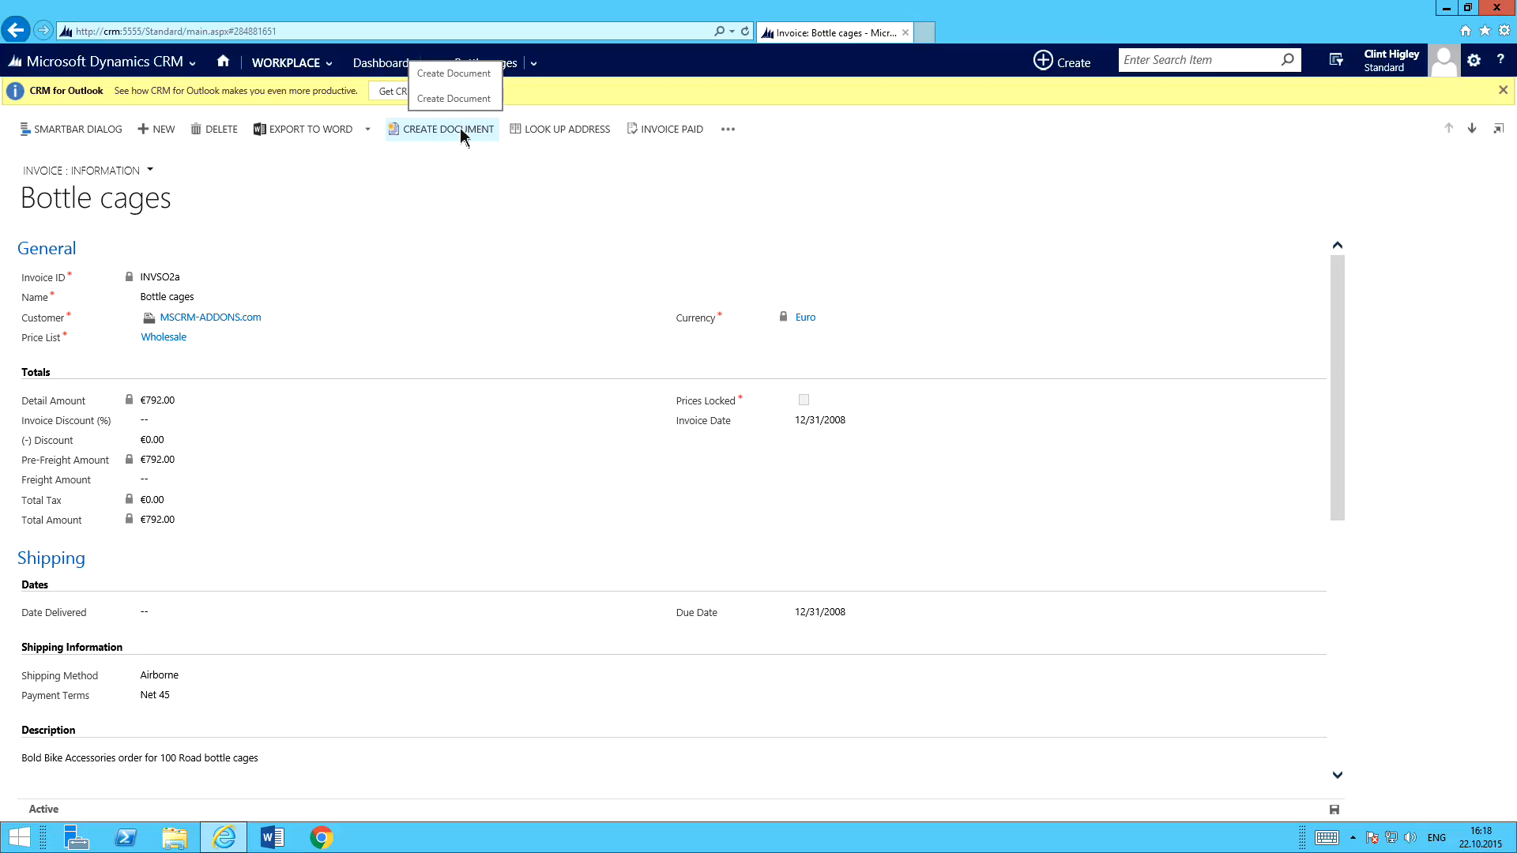
left_click(462, 134)
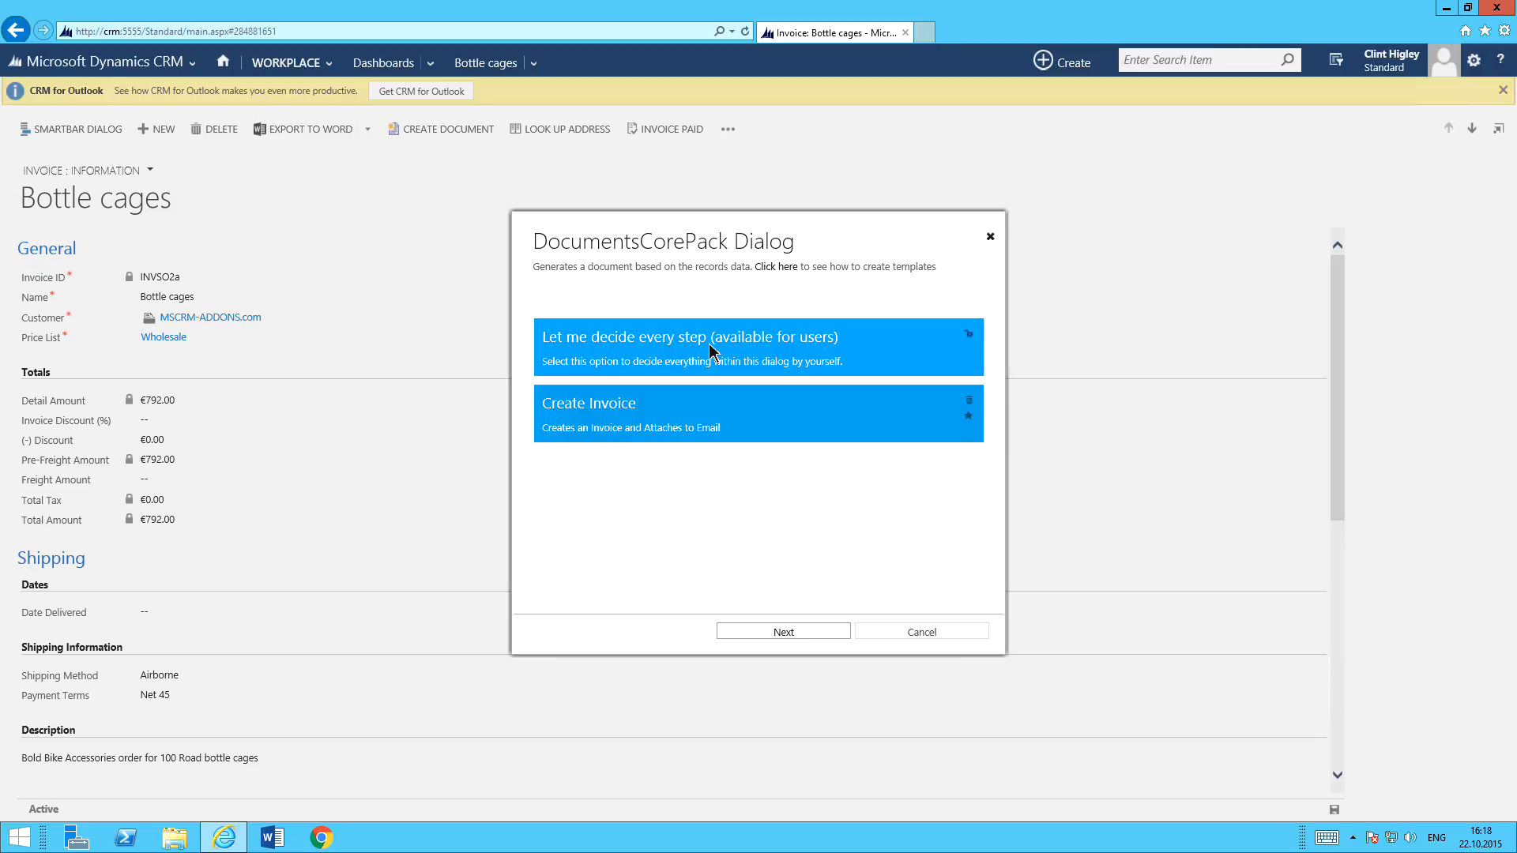
left_click(970, 336)
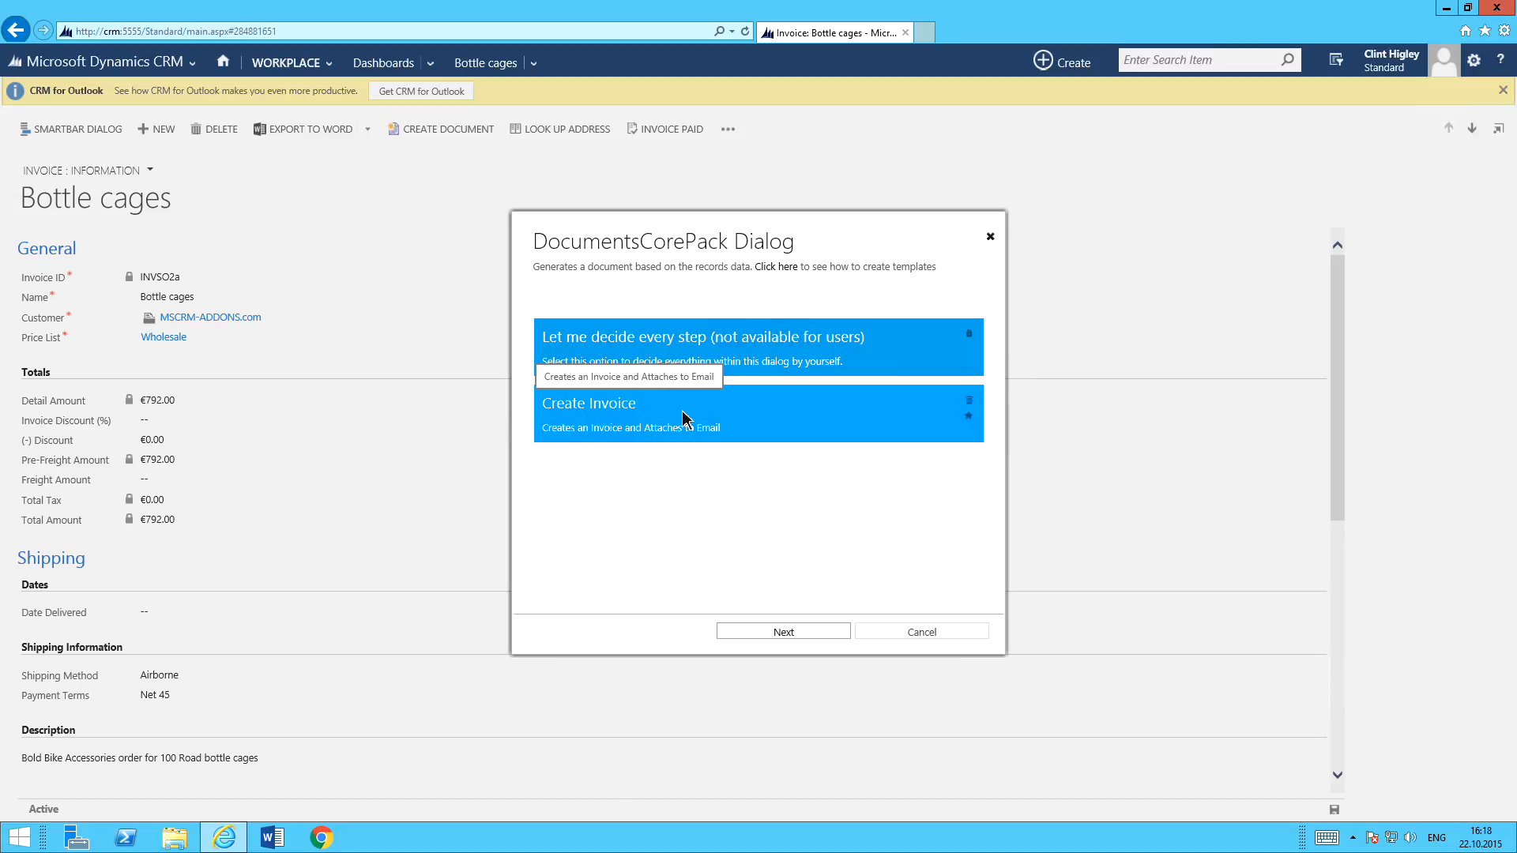
Start the "Create Invoice" configuration and add the listed contact person as a second email recipient.
left_click(775, 417)
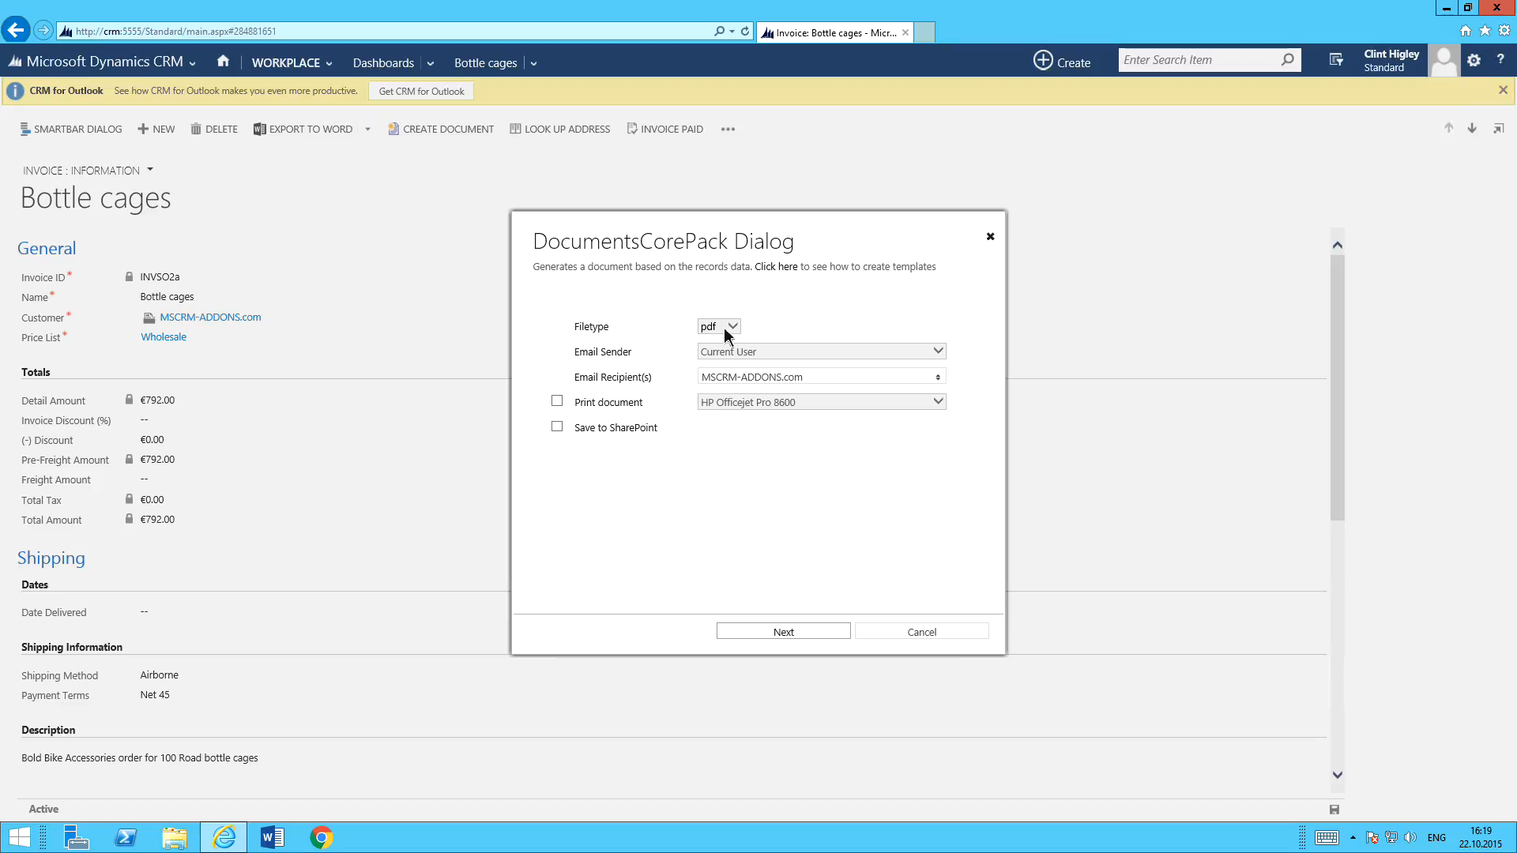
left_click(751, 377)
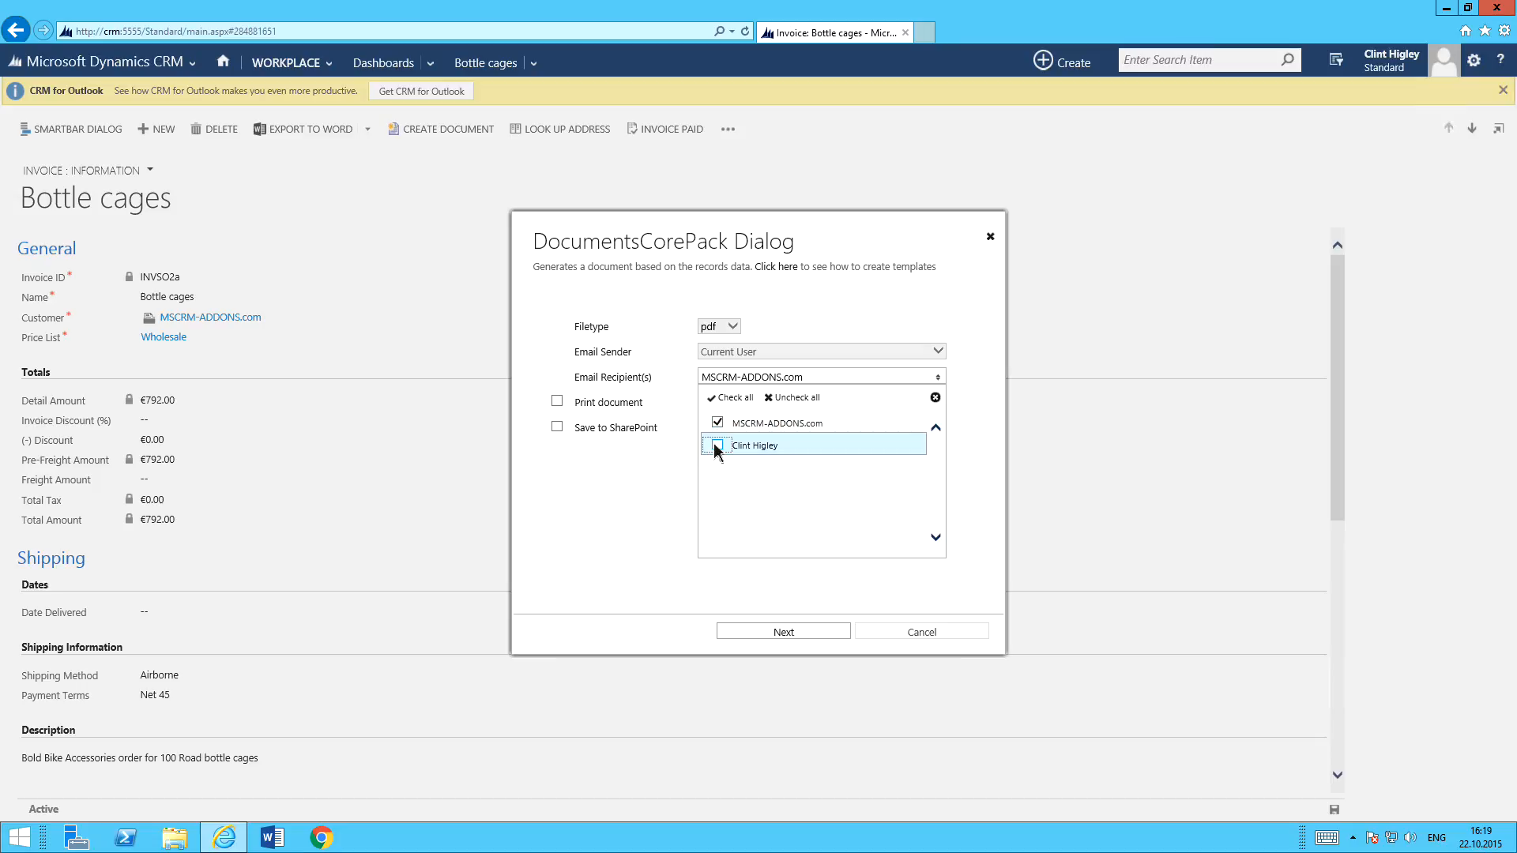
left_click(719, 448)
left_click(639, 482)
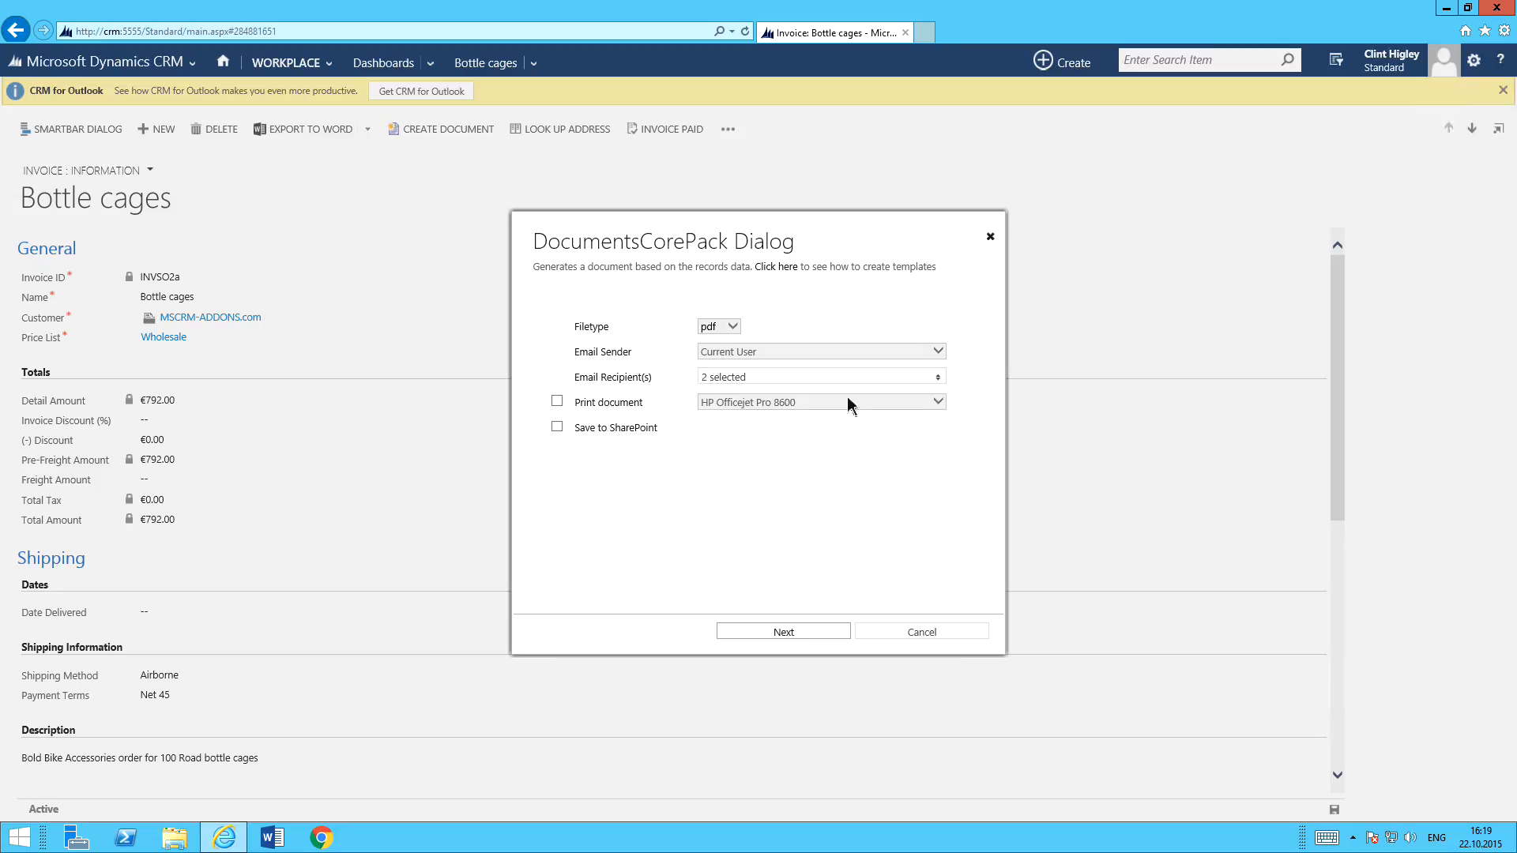
left_click(559, 401)
left_click(755, 401)
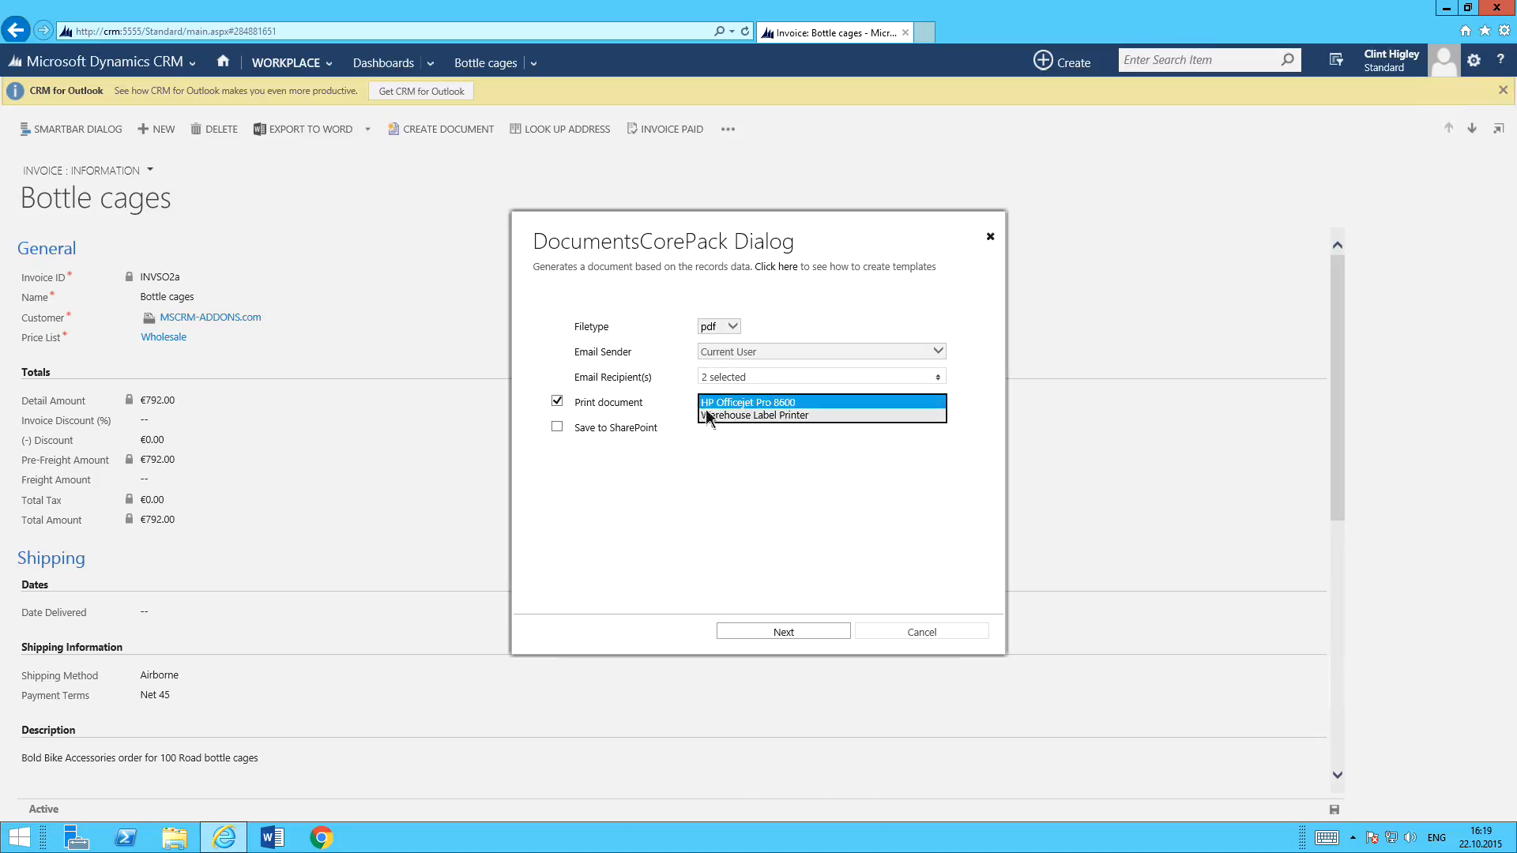
left_click(558, 401)
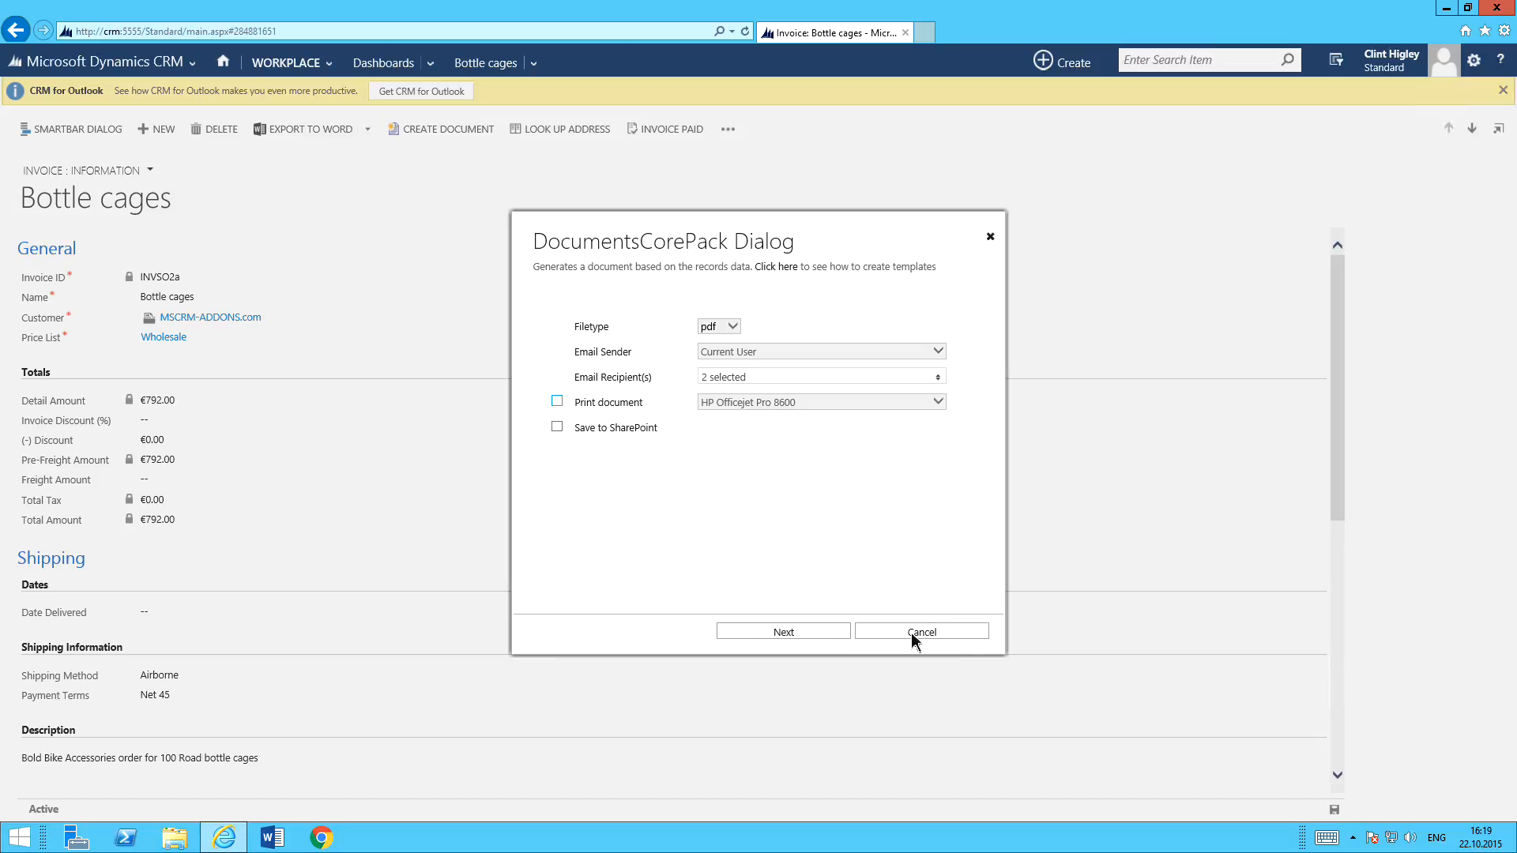
Proceed to the document review stage, look through the preview of INVSO2a Bottle cages, and close it.
left_click(778, 633)
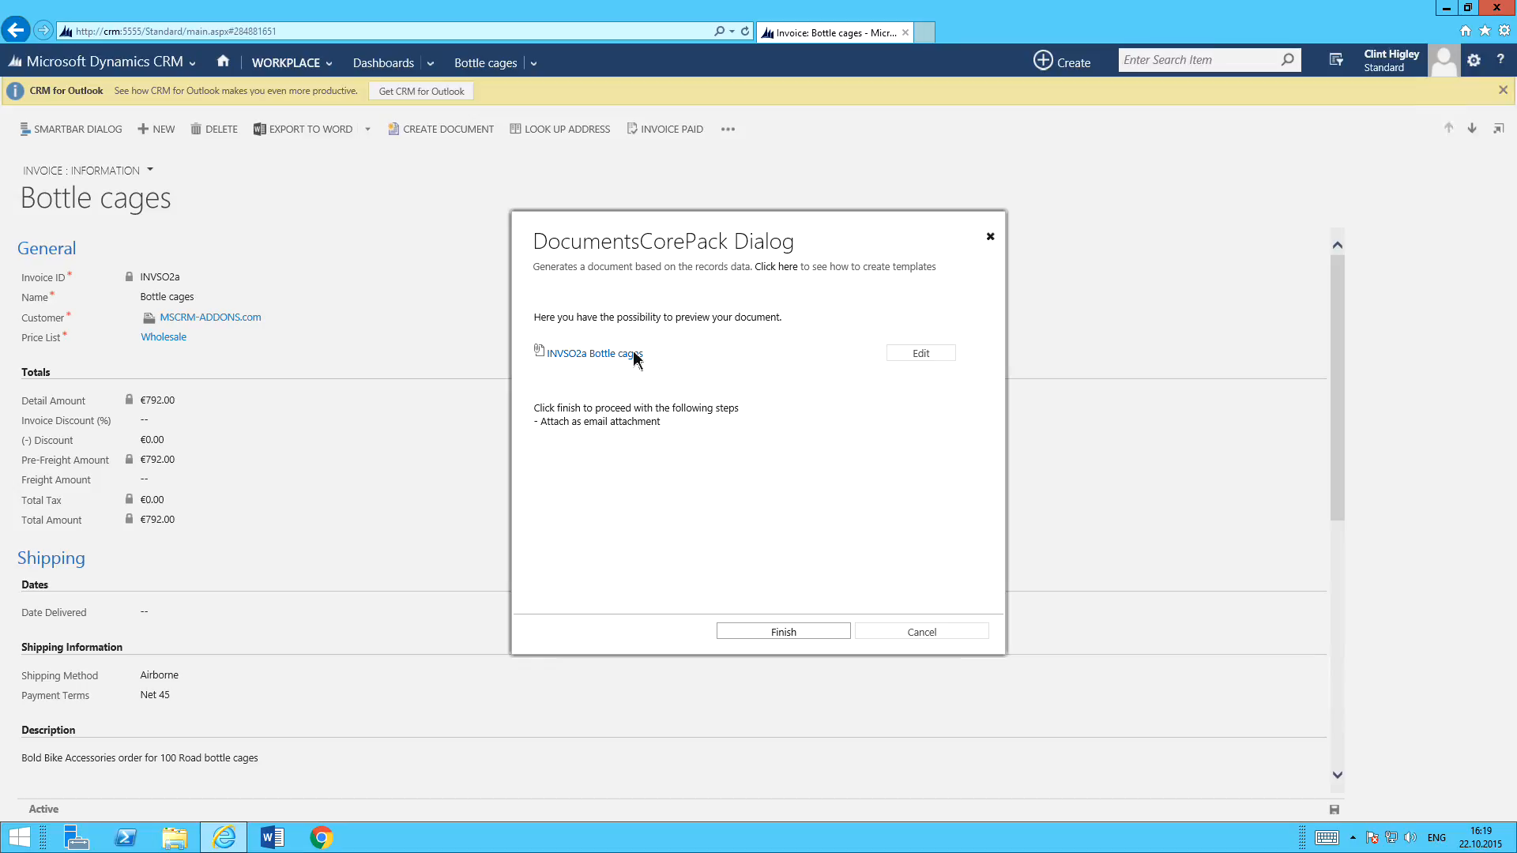
left_click(595, 367)
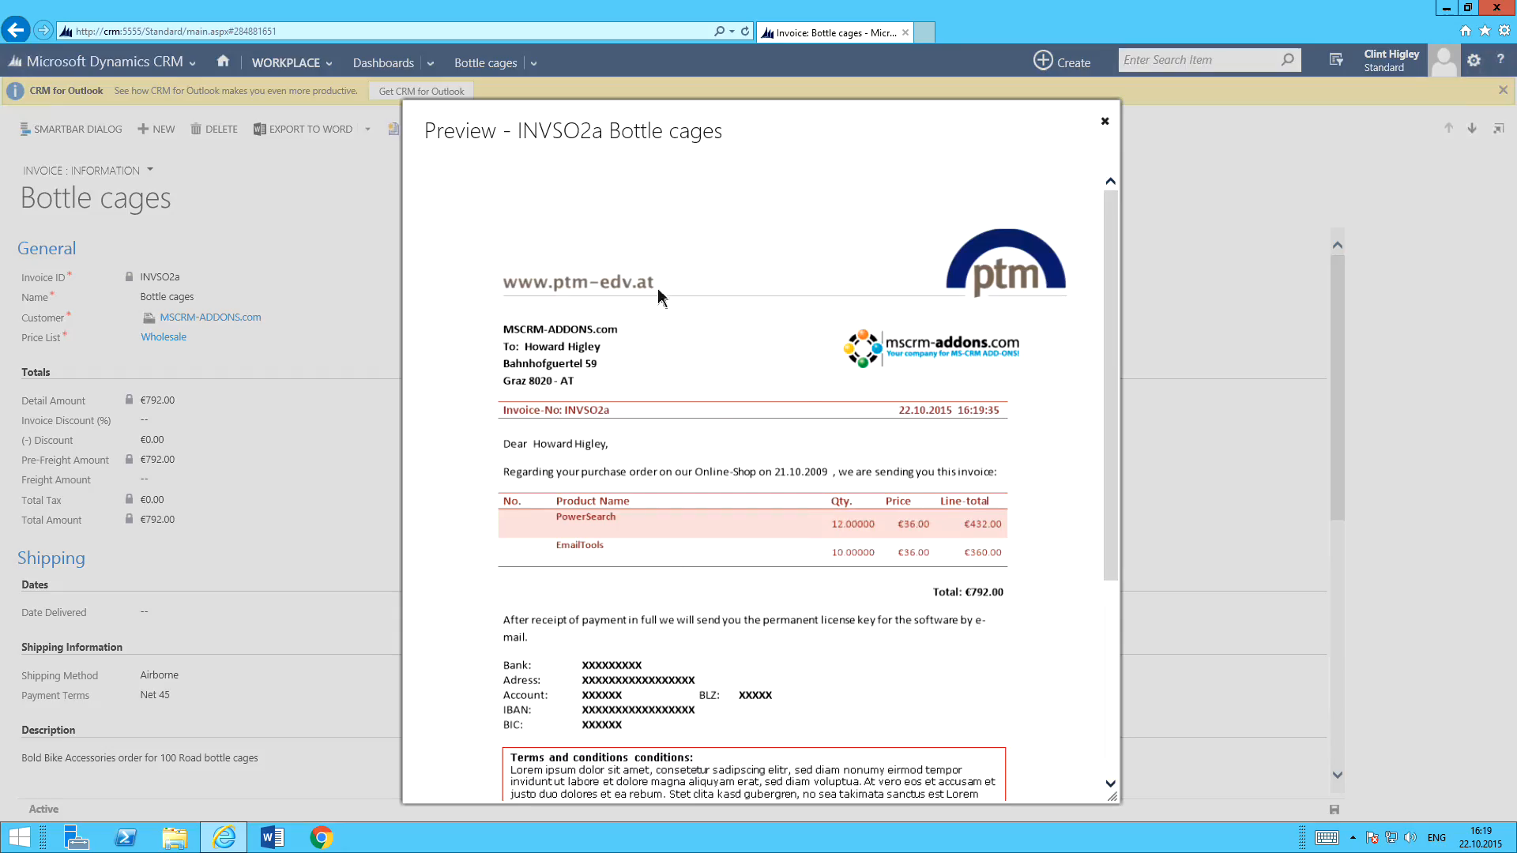
scroll(757, 360, "down", 5)
scroll(757, 360, "up", 5)
scroll(757, 360, "down", 5)
scroll(757, 360, "up", 1)
scroll(757, 360, "up", 4)
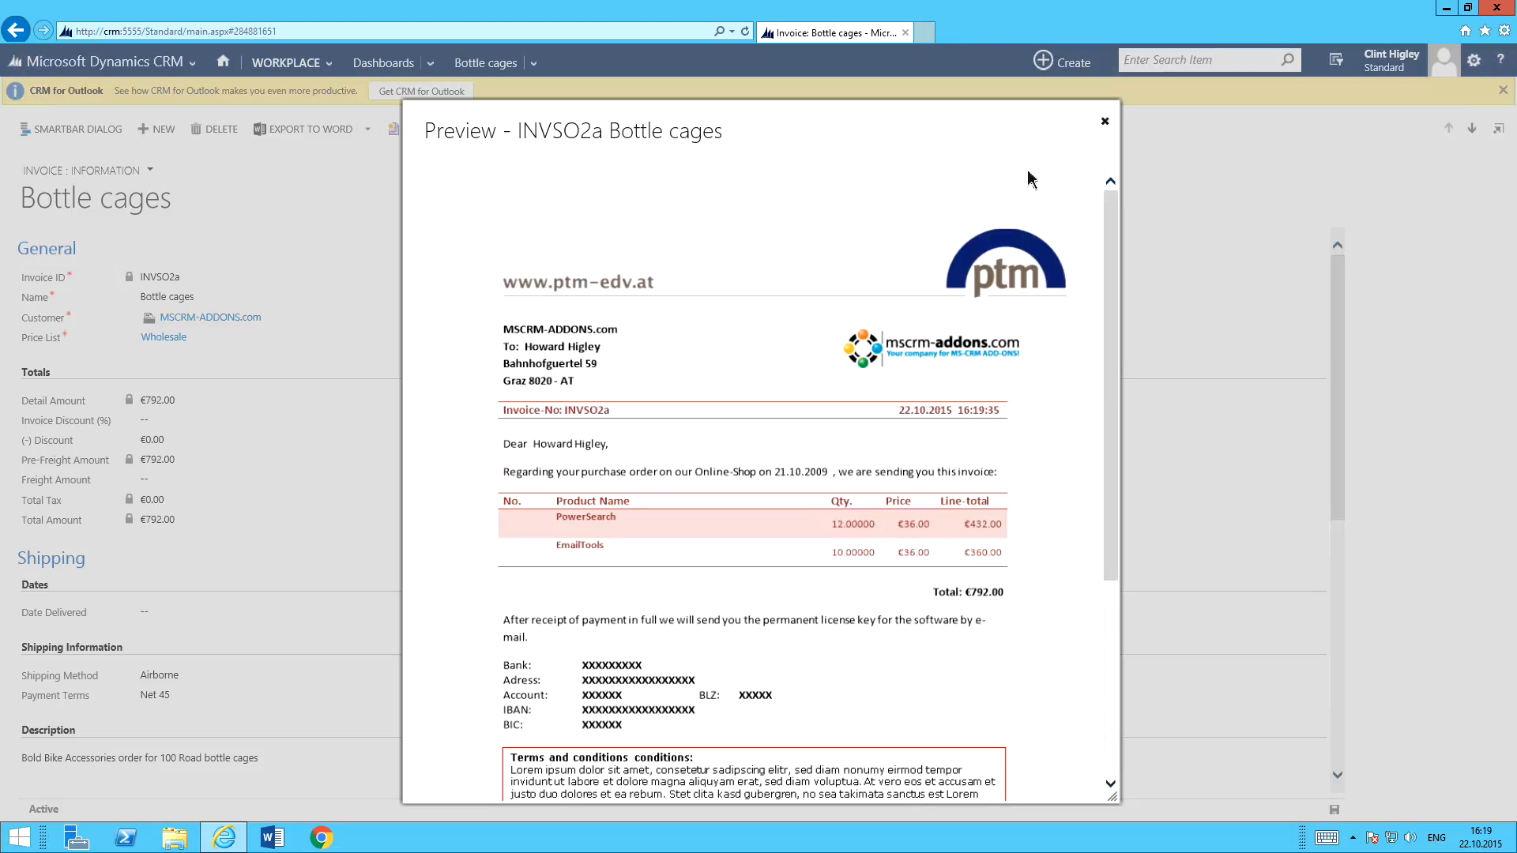
left_click(1104, 120)
Open the invoice for editing in Word, add "EDIT" after the greeting line, then save and close the document.
left_click(926, 354)
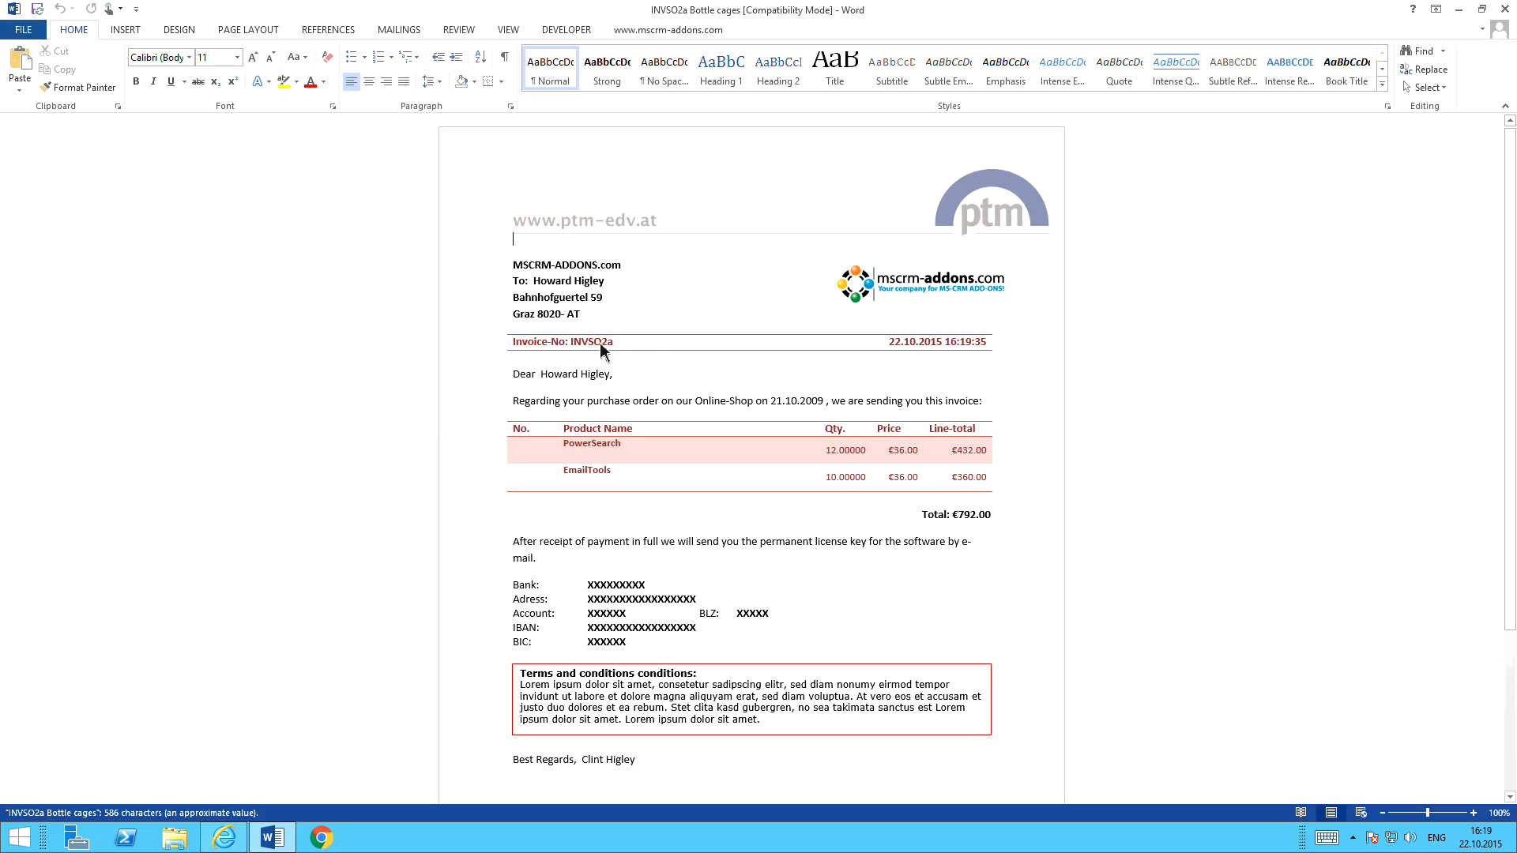
left_click(618, 376)
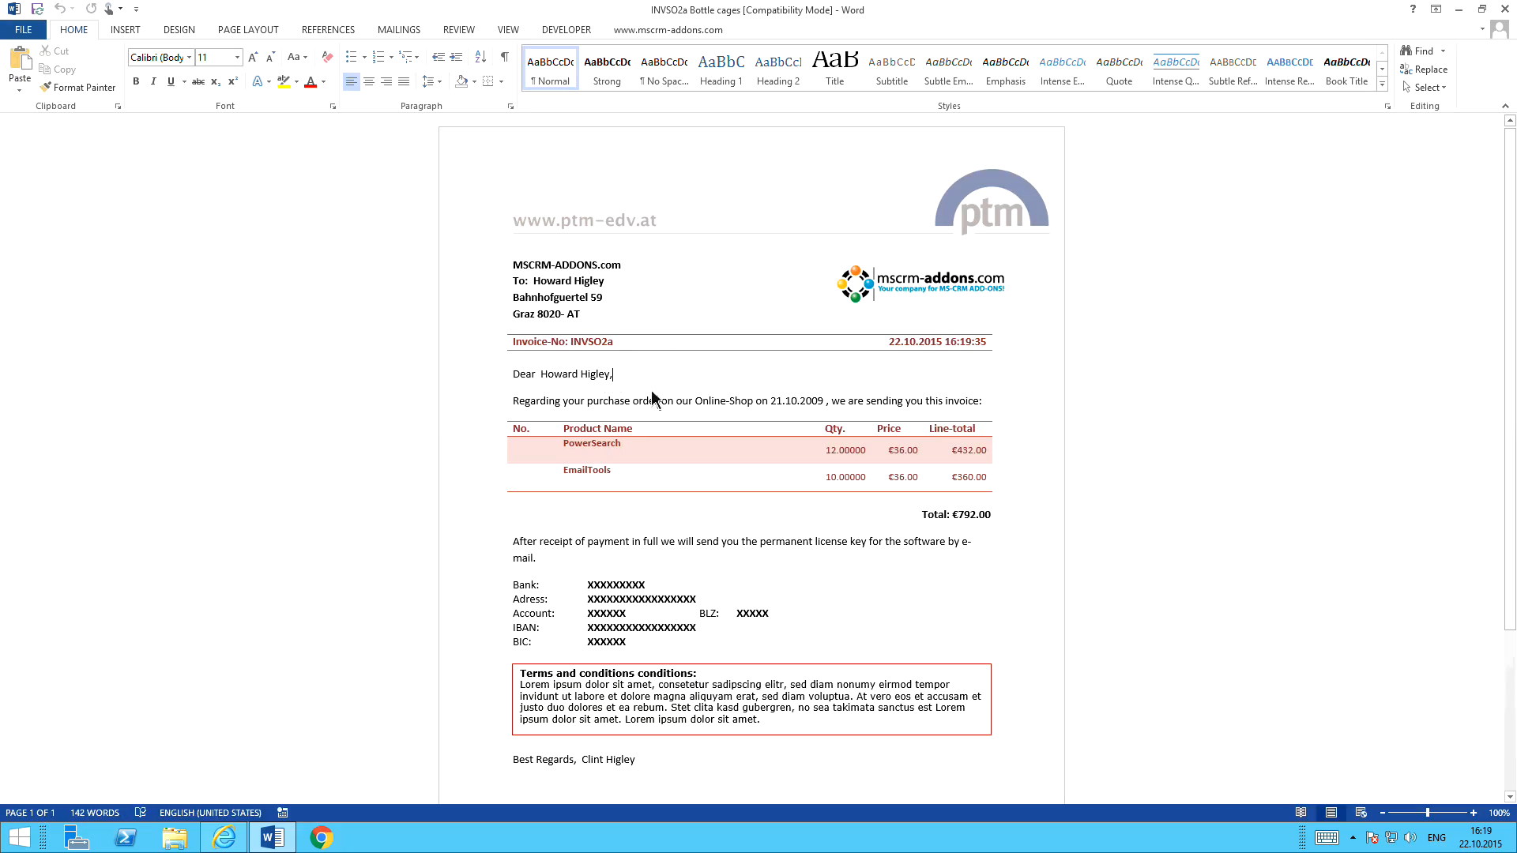
type("EDIT")
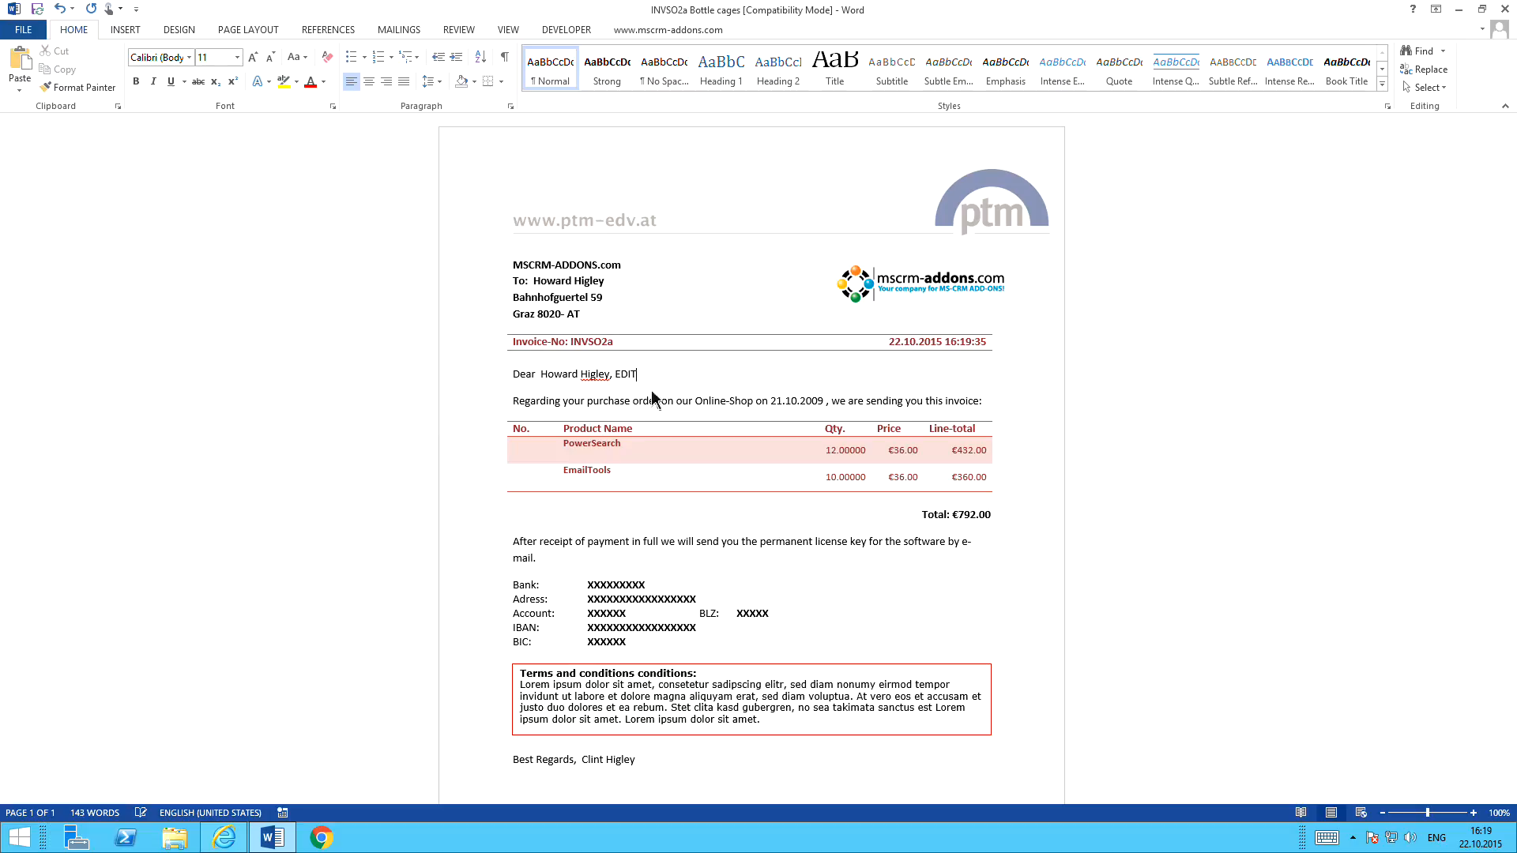
left_click(1505, 8)
left_click(689, 438)
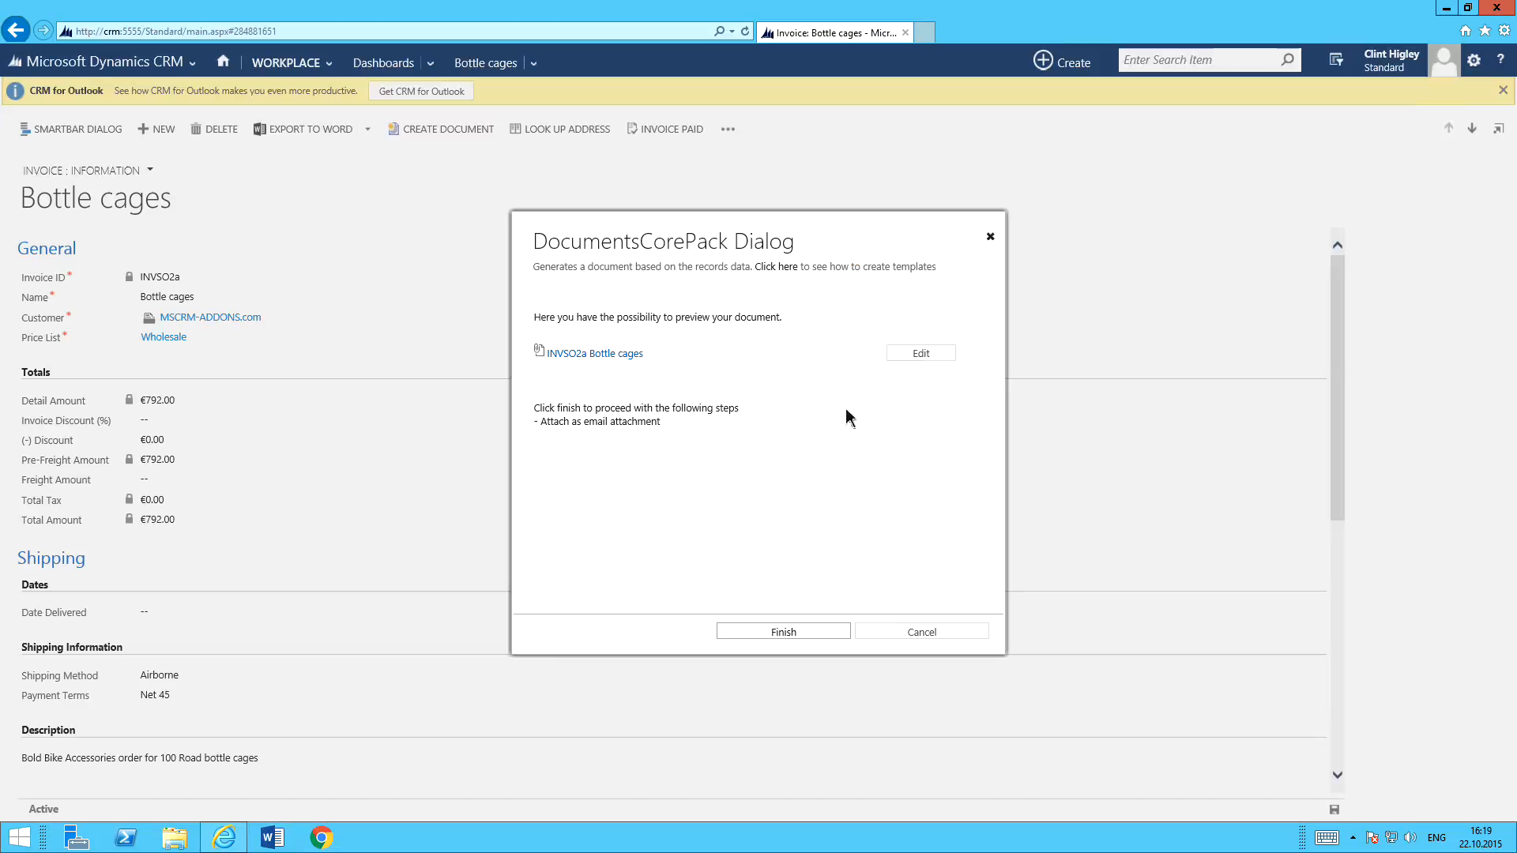
Finish the document creation to generate the email draft with the invoice PDF attached, then close the draft.
left_click(784, 631)
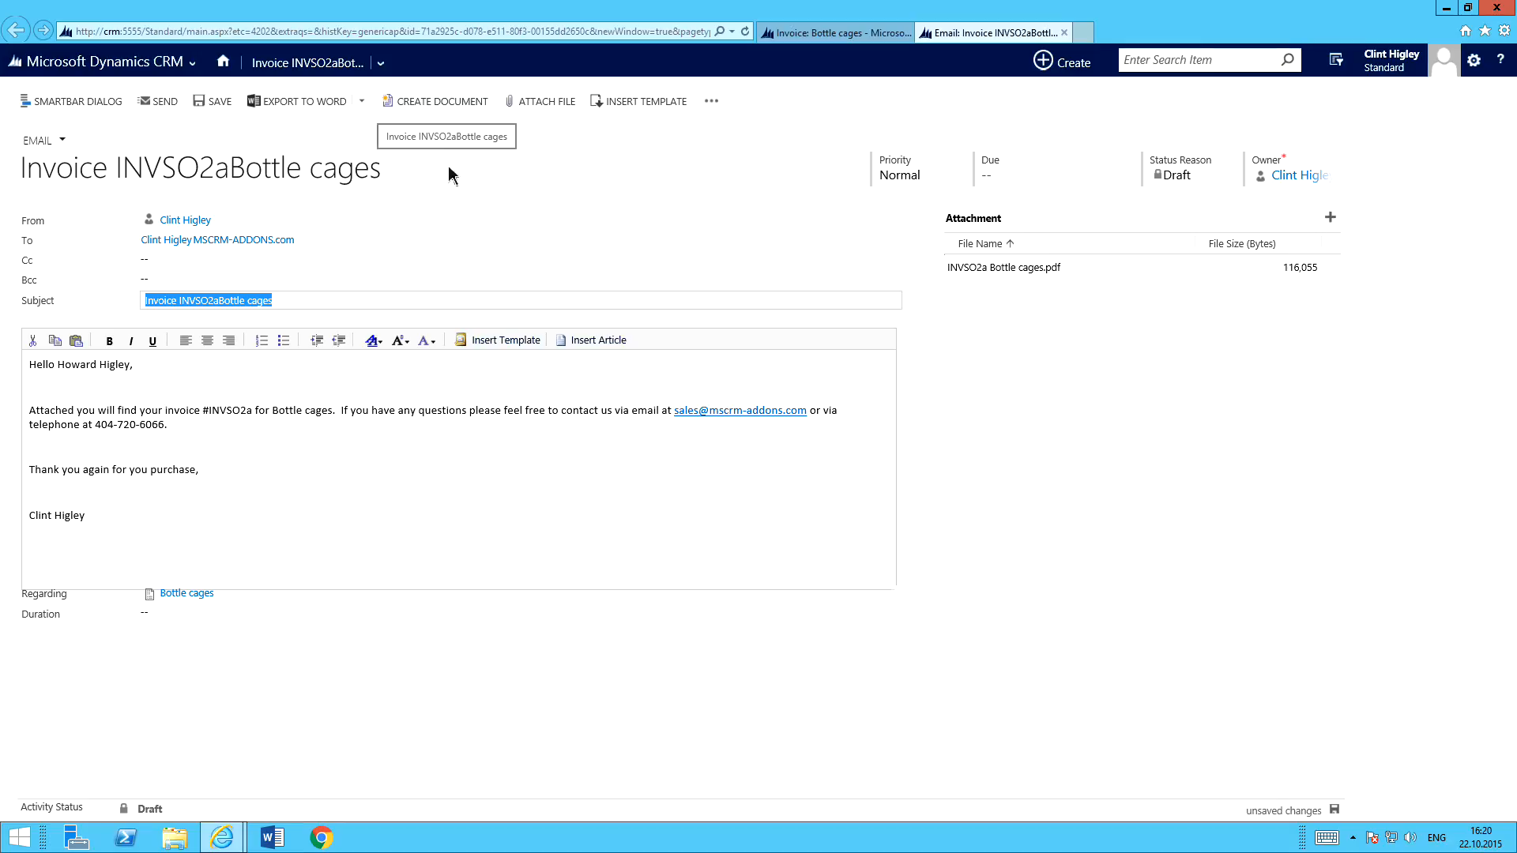
left_click(1065, 33)
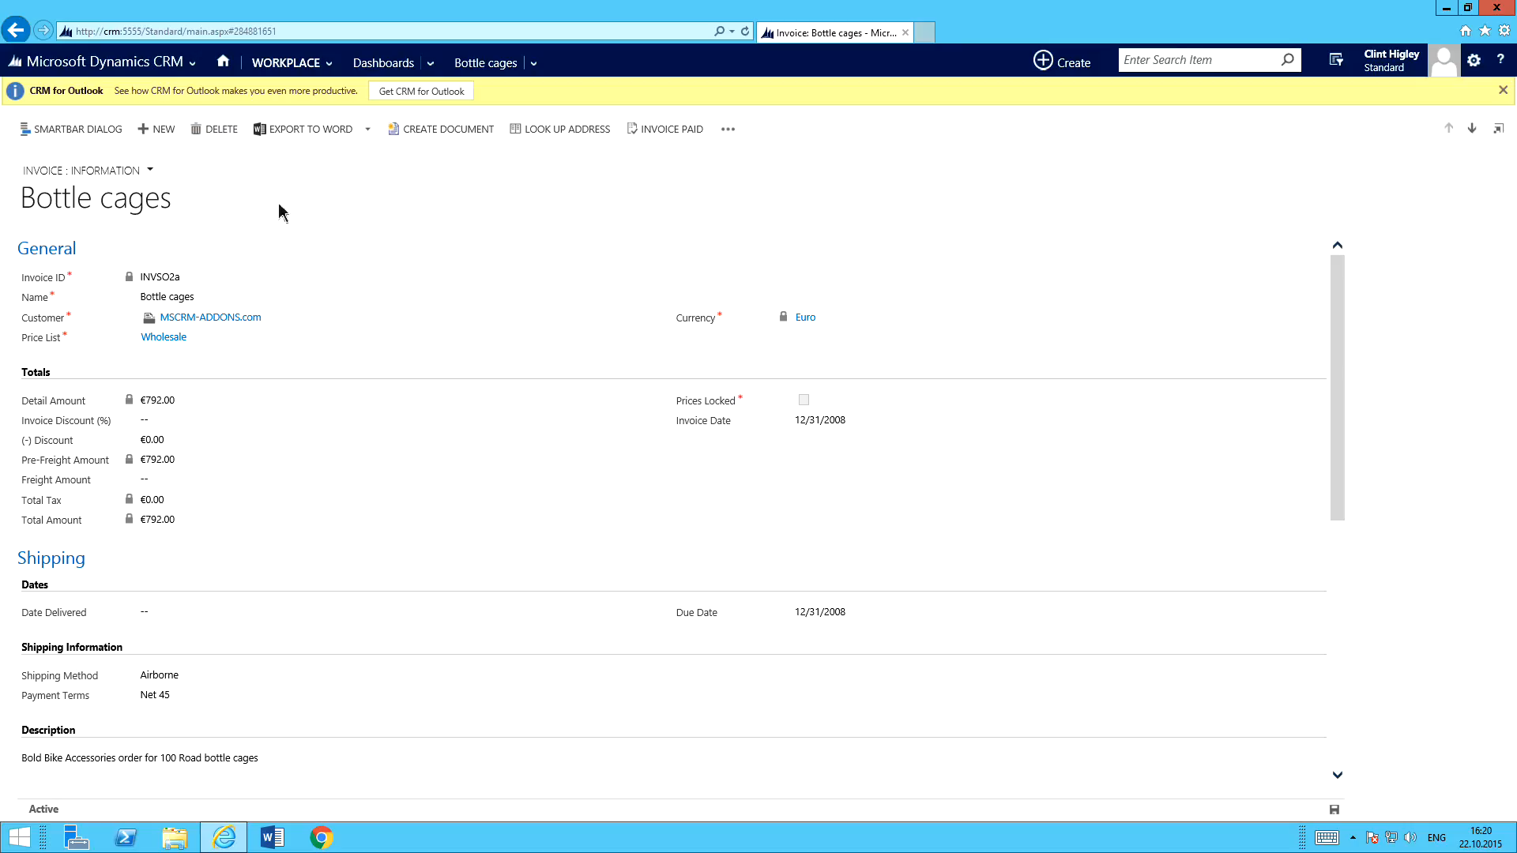
Open the accounts list, search it for "mscrm", and select the MSCRM-ADDONS.com account.
left_click(223, 61)
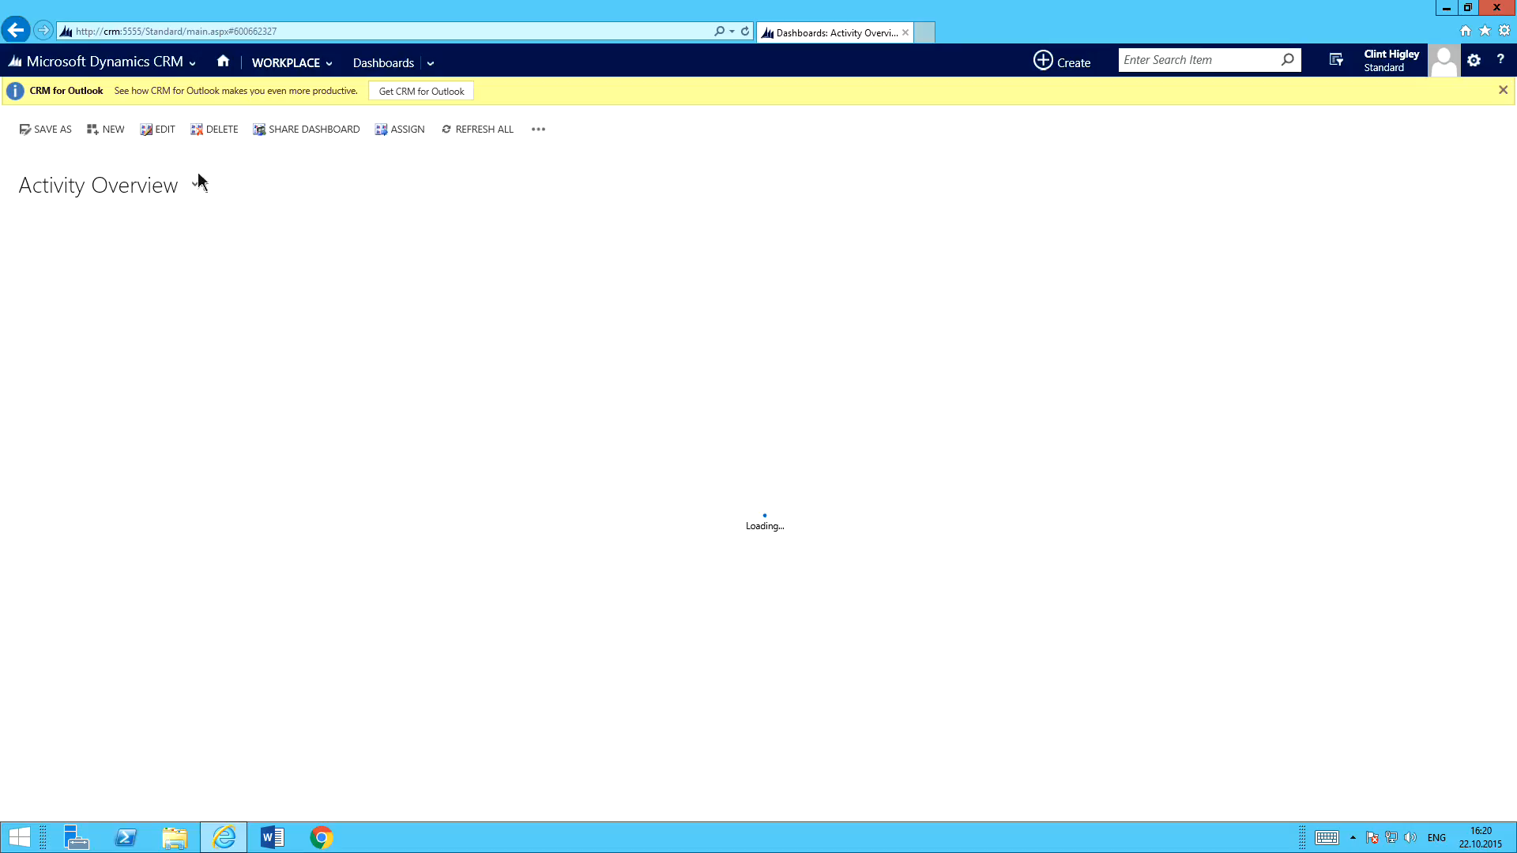
left_click(149, 242)
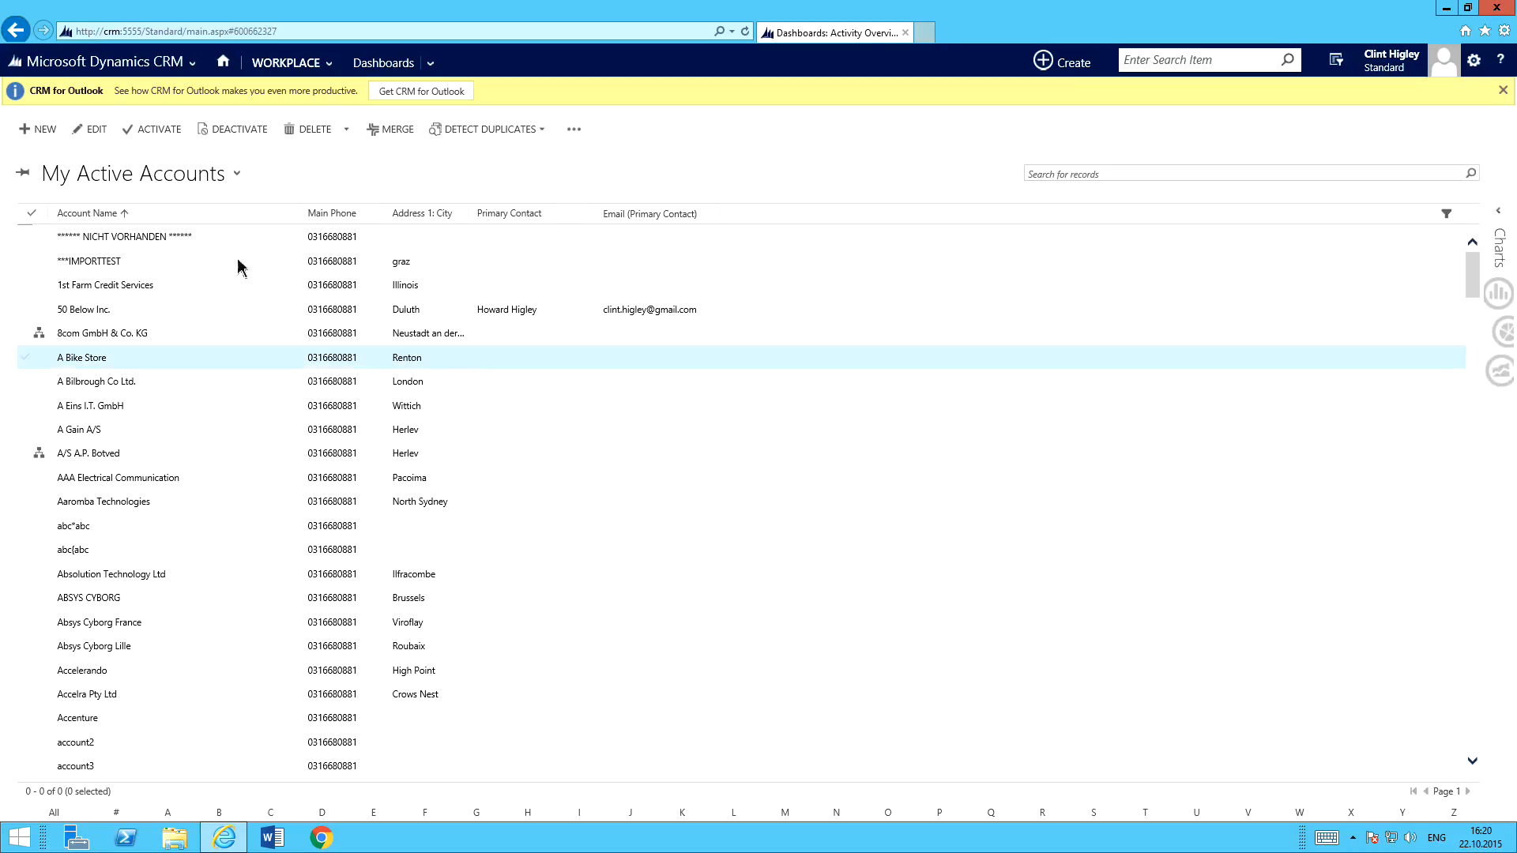
left_click(1067, 181)
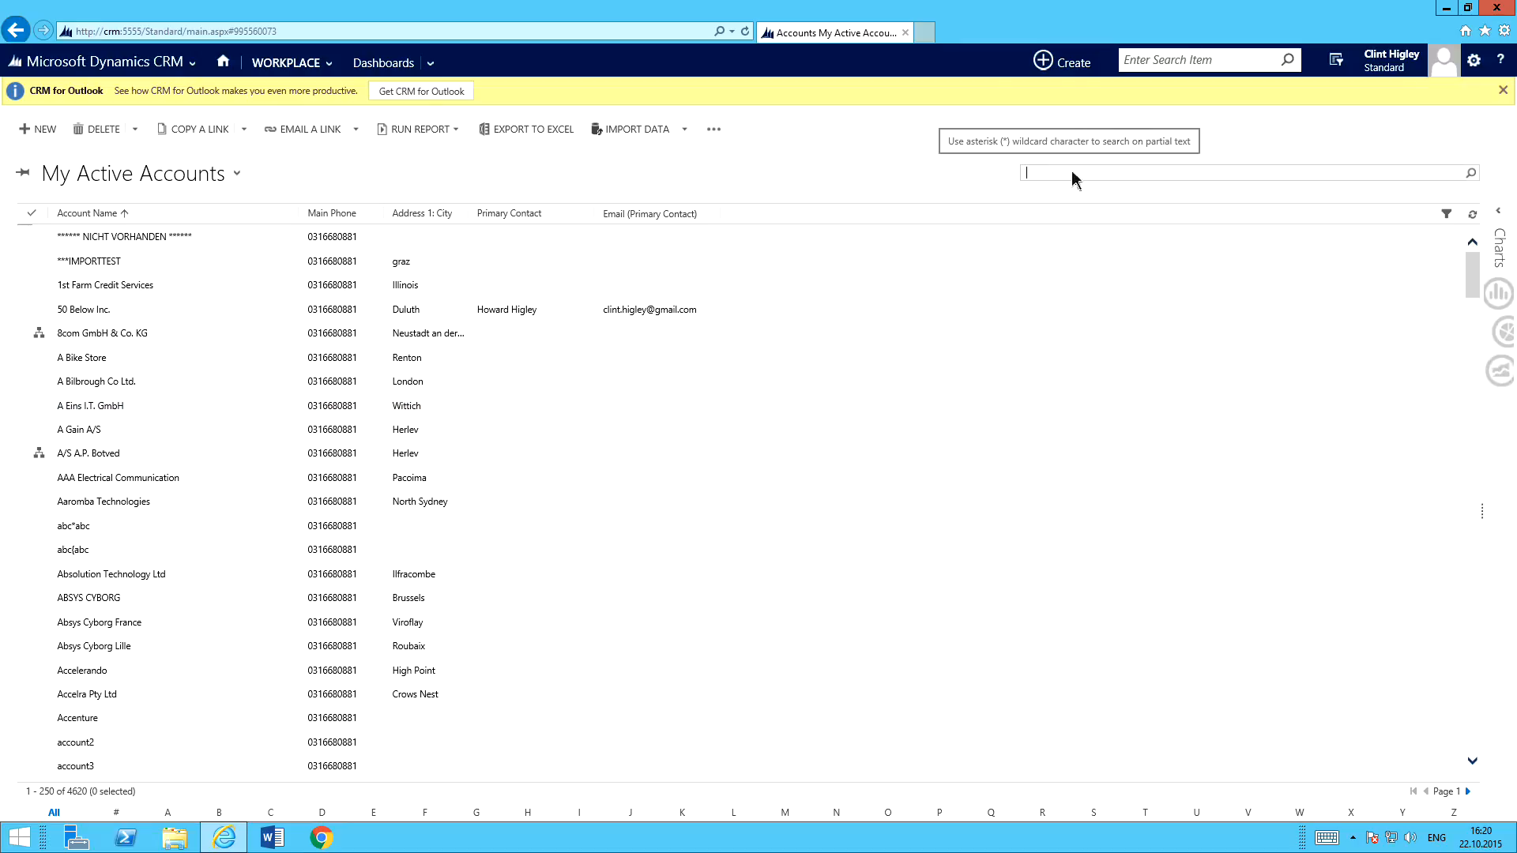
type("mscrm")
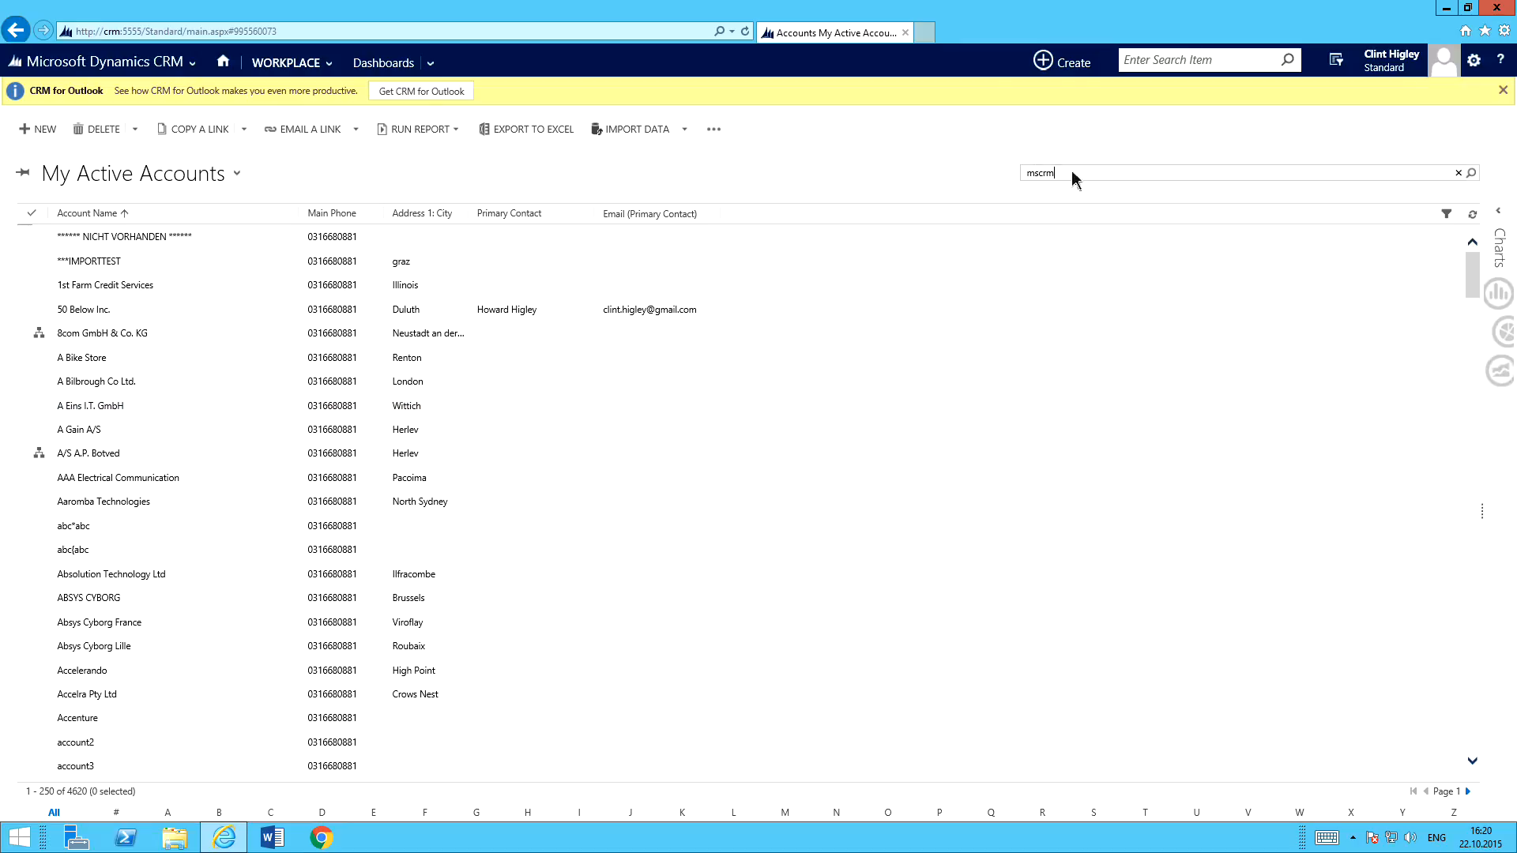
key("Return")
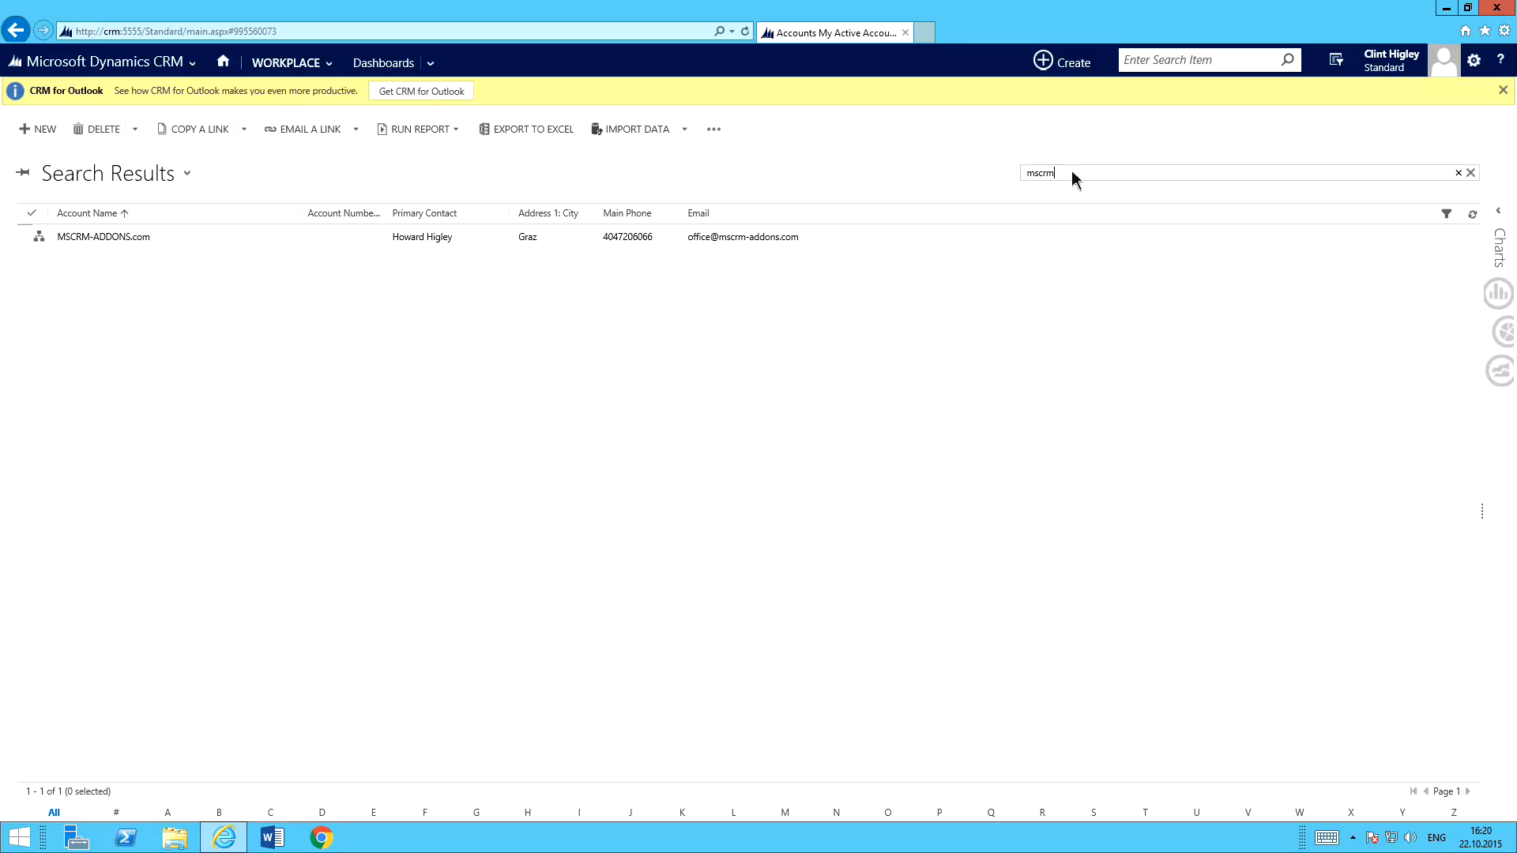
left_click(180, 244)
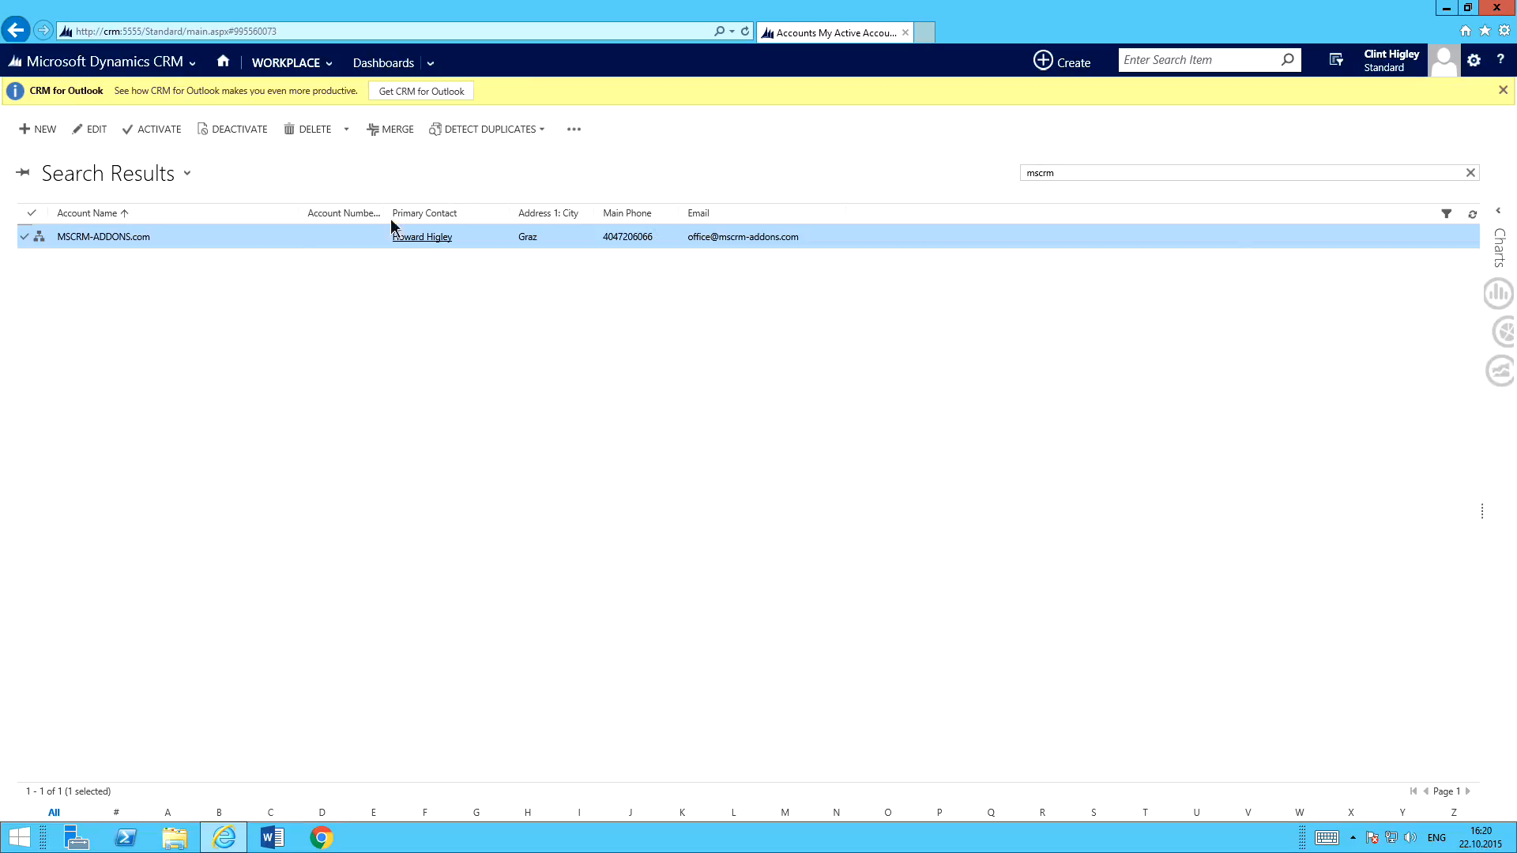
Create a document for the account with the Account Summary configuration, excluding saving to SharePoint, and proceed to the review stage.
left_click(573, 130)
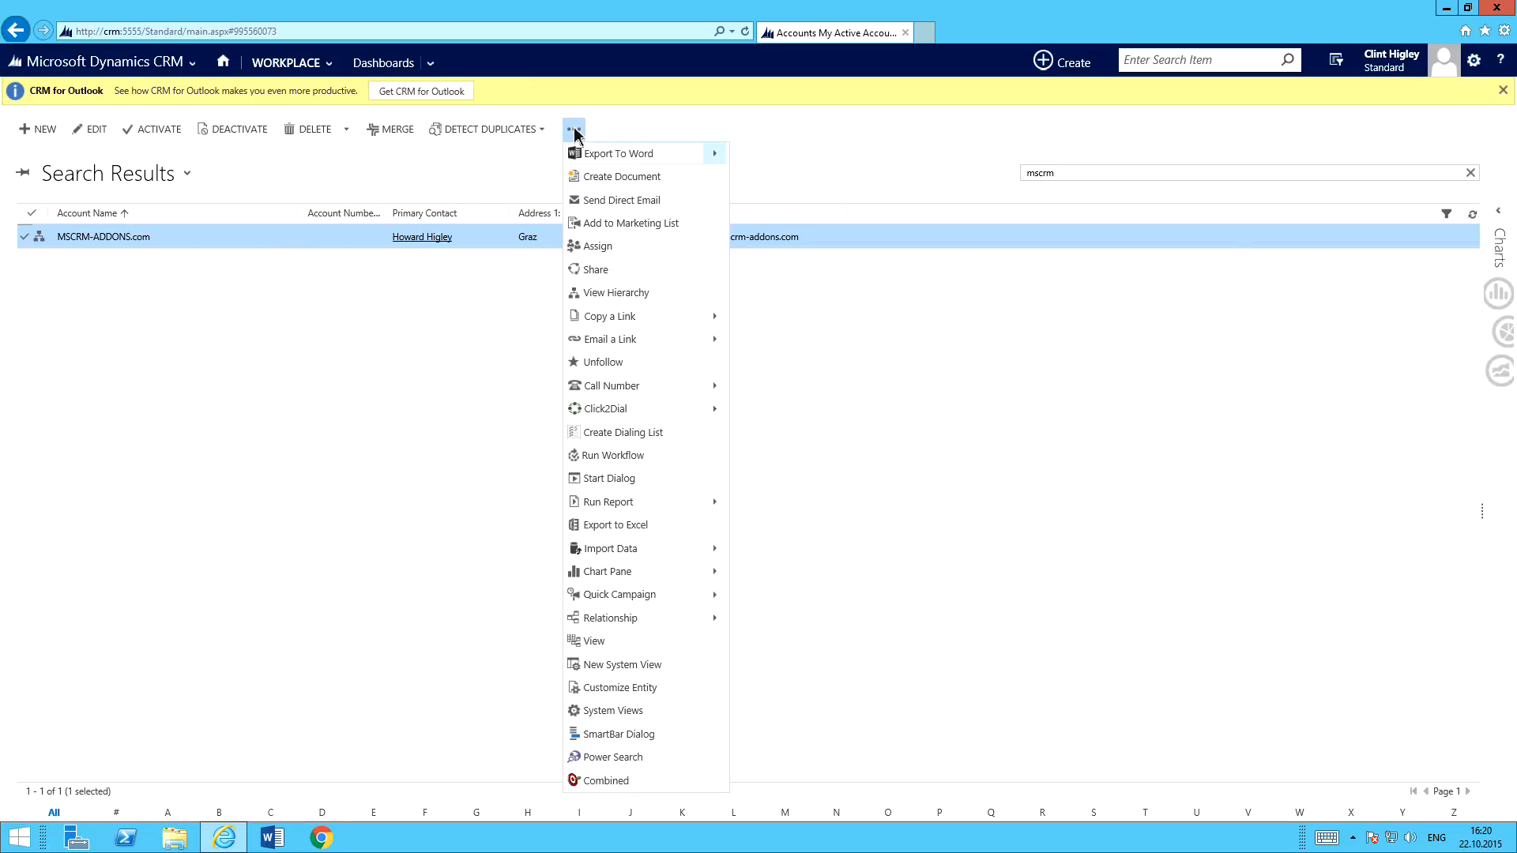
left_click(610, 178)
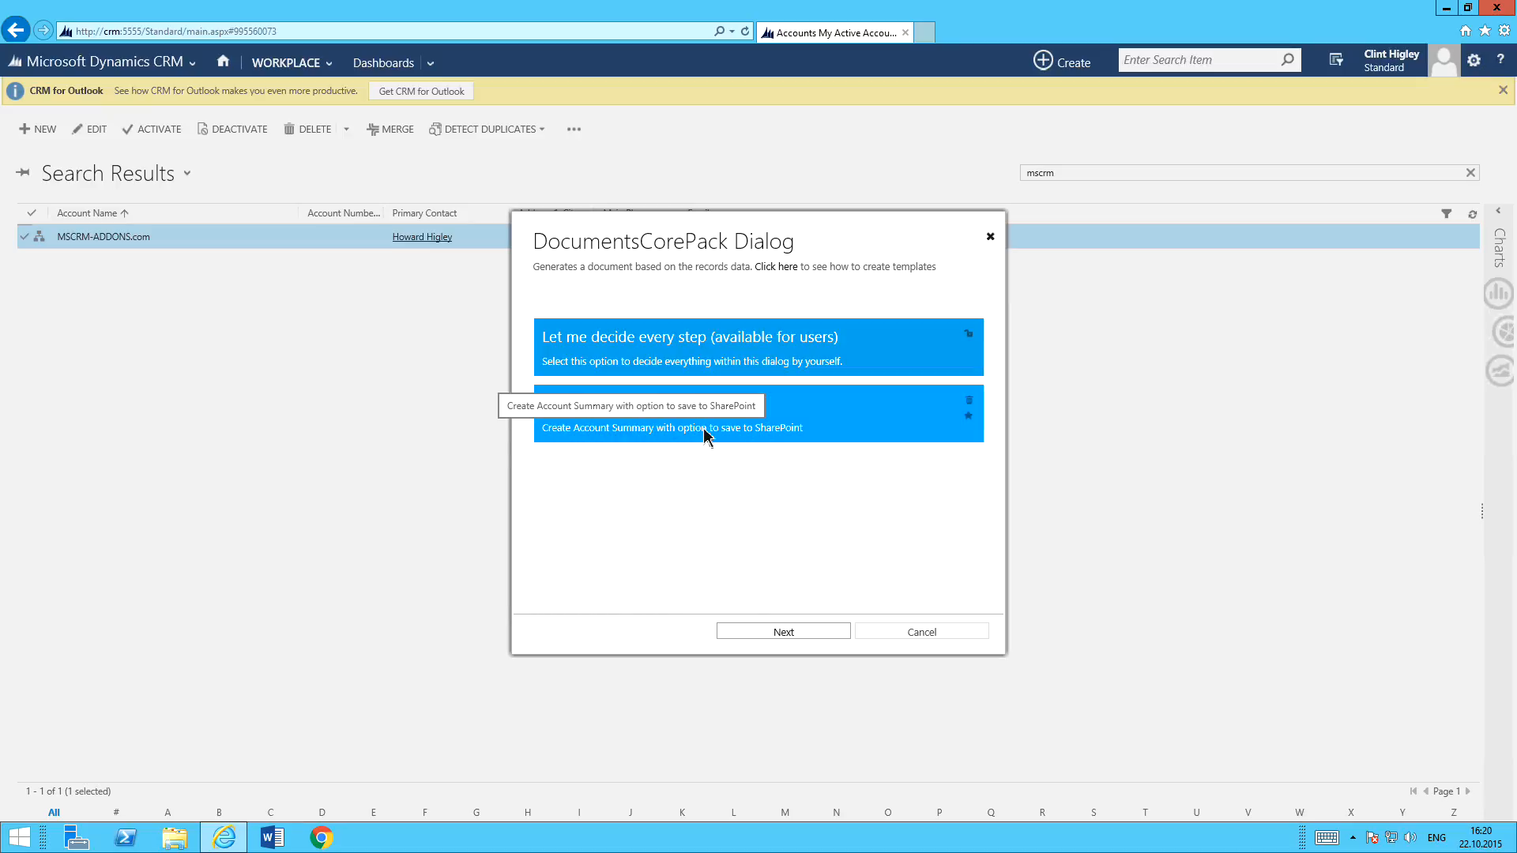
left_click(829, 431)
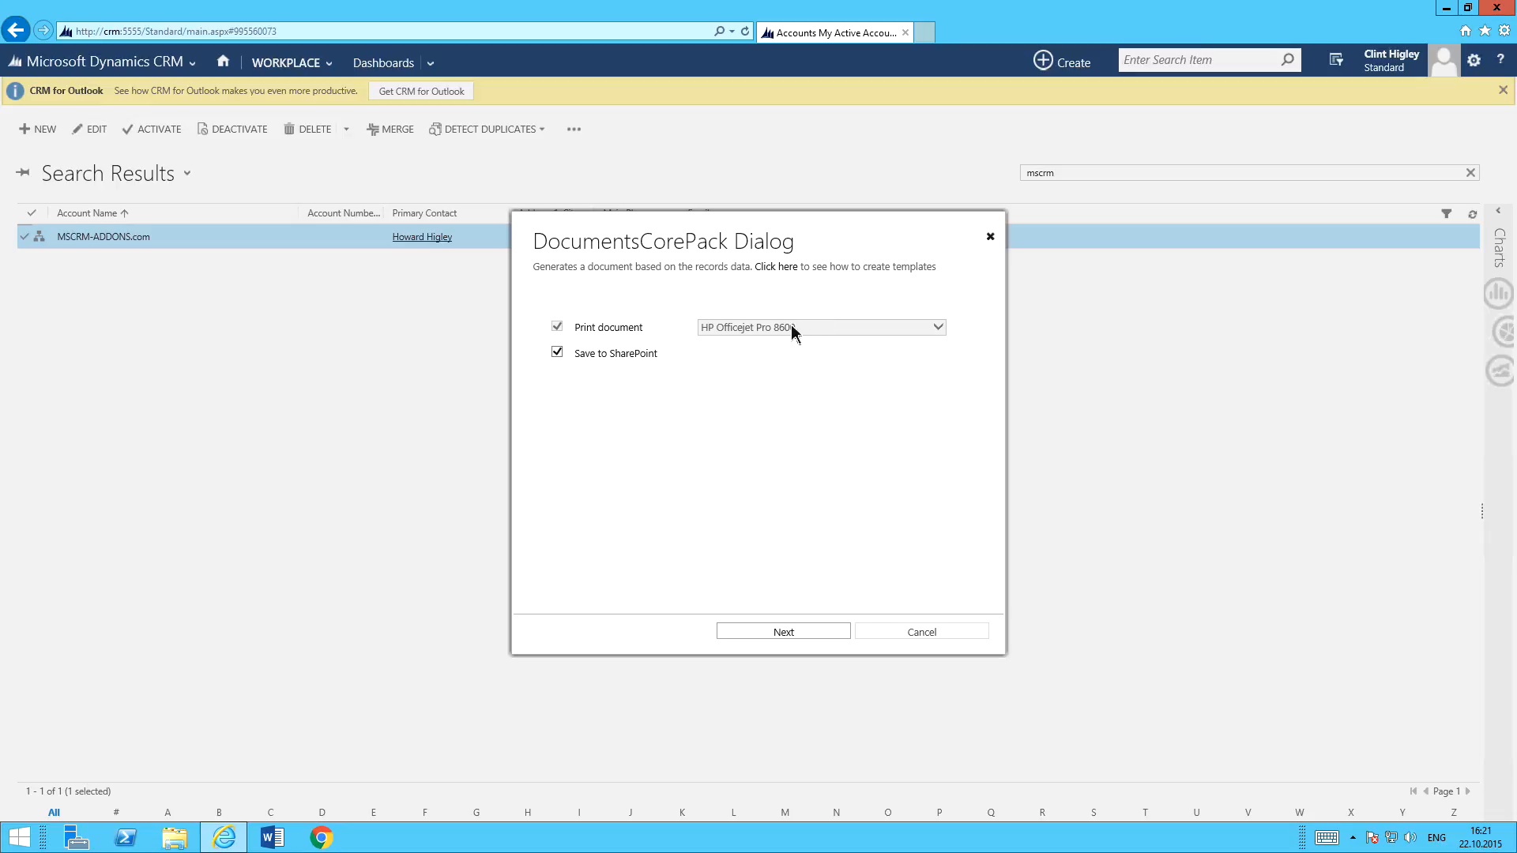
left_click(558, 355)
left_click(794, 632)
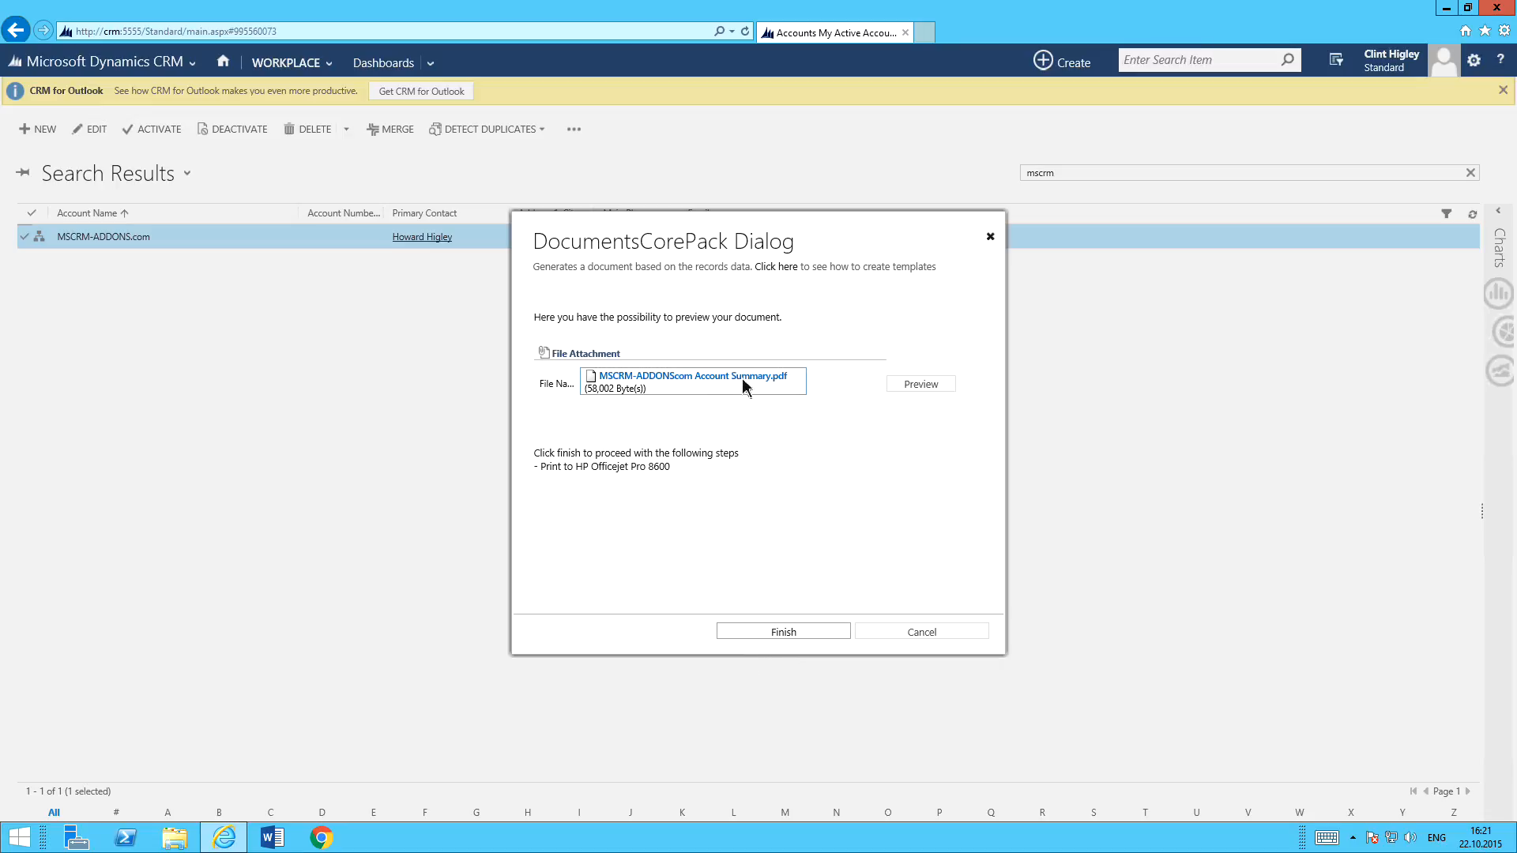
Look through the preview of MSCRM-ADDONScom Account Summary, close it, and cancel the document creation.
left_click(947, 387)
scroll(881, 434, "down", 7)
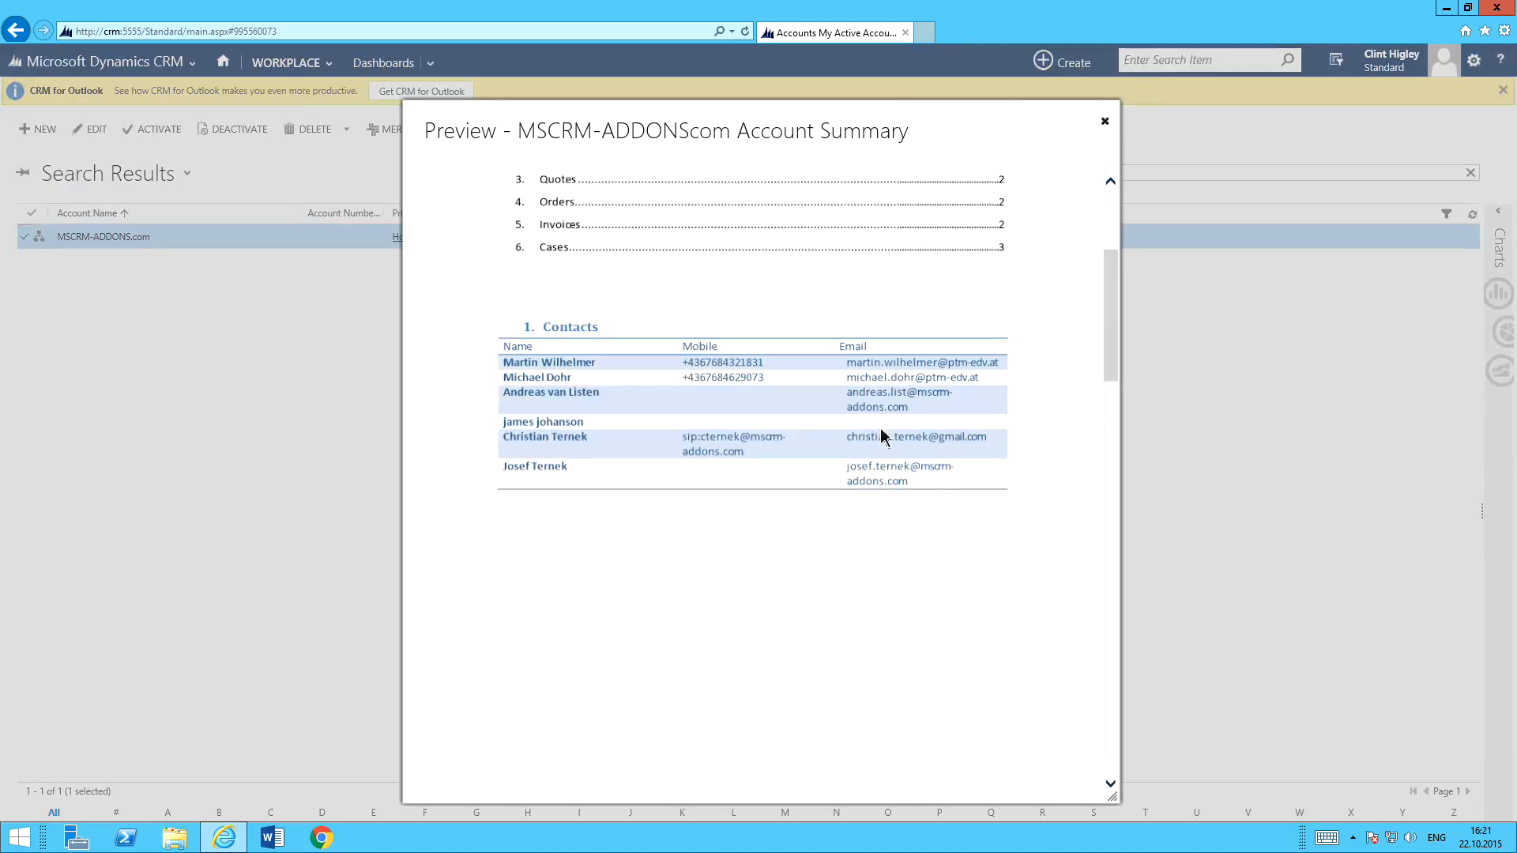
left_click(1105, 121)
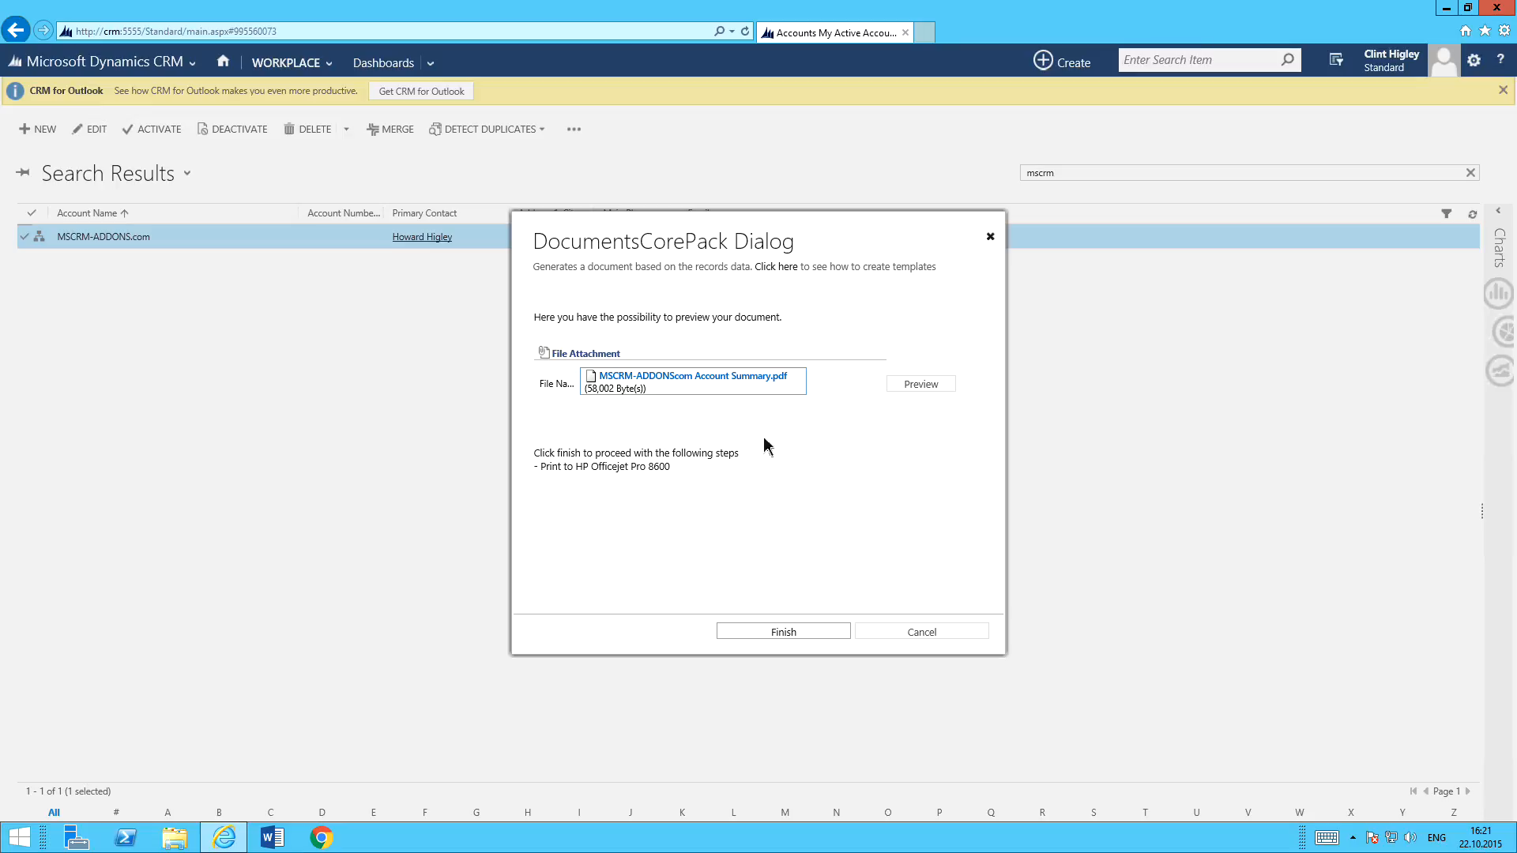
left_click(923, 633)
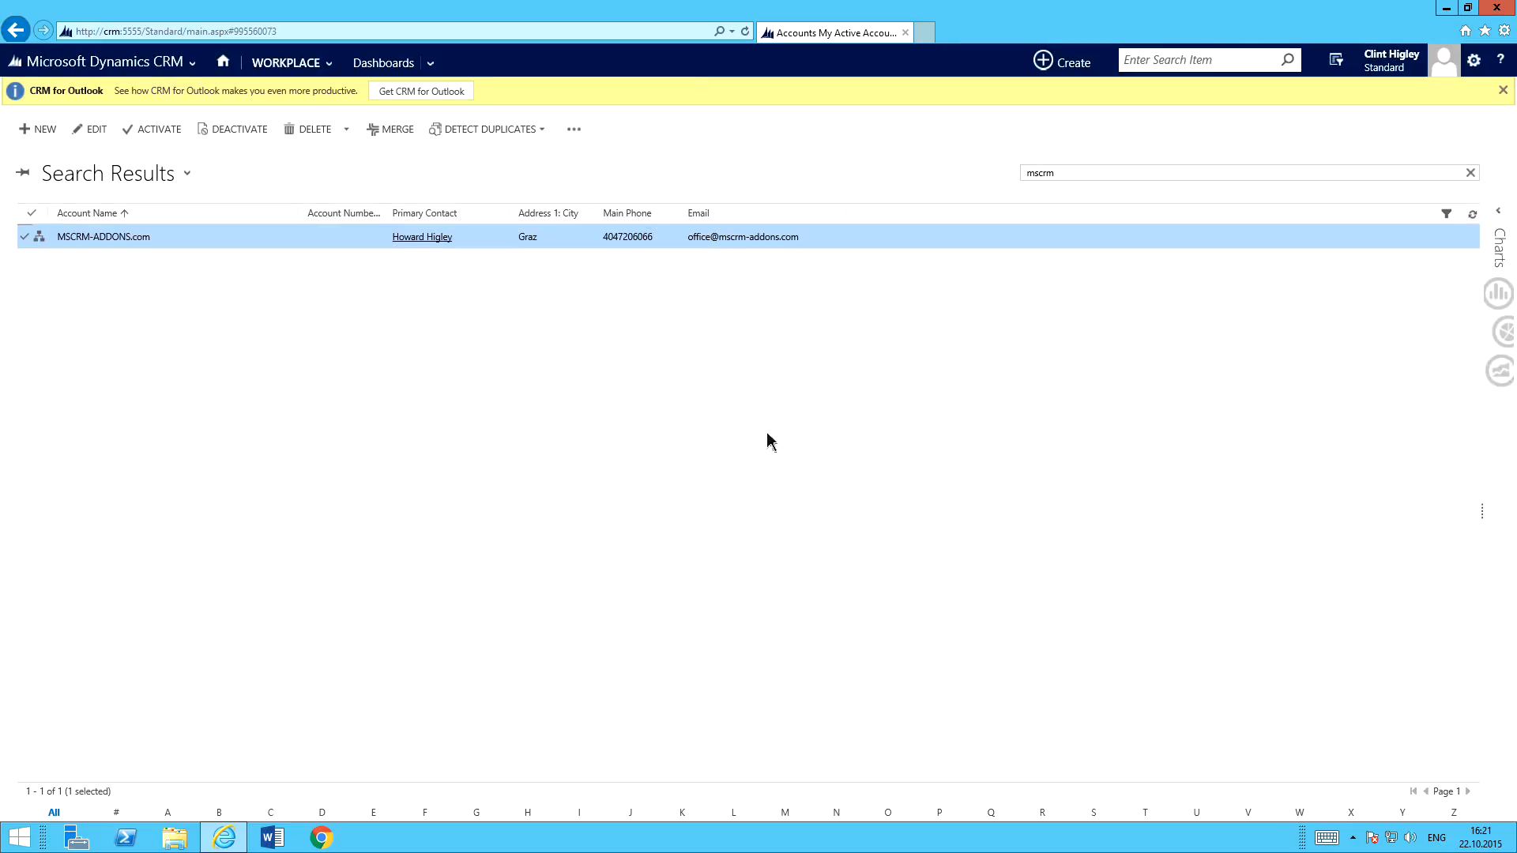
Open the quotes list, search it for "some", and open the Some Bikes & Computers quote.
left_click(178, 69)
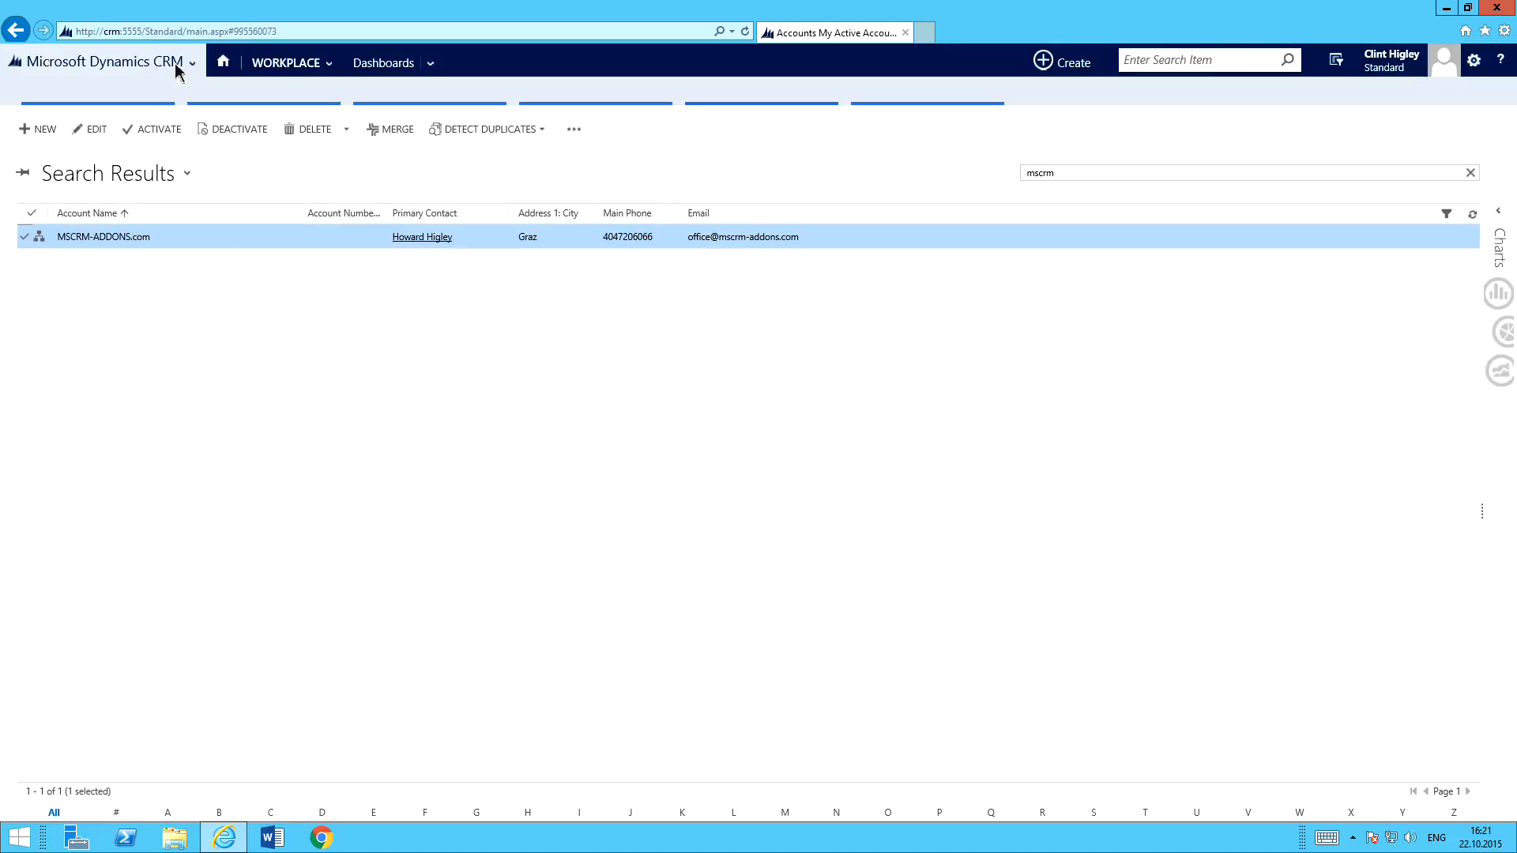
left_click(221, 70)
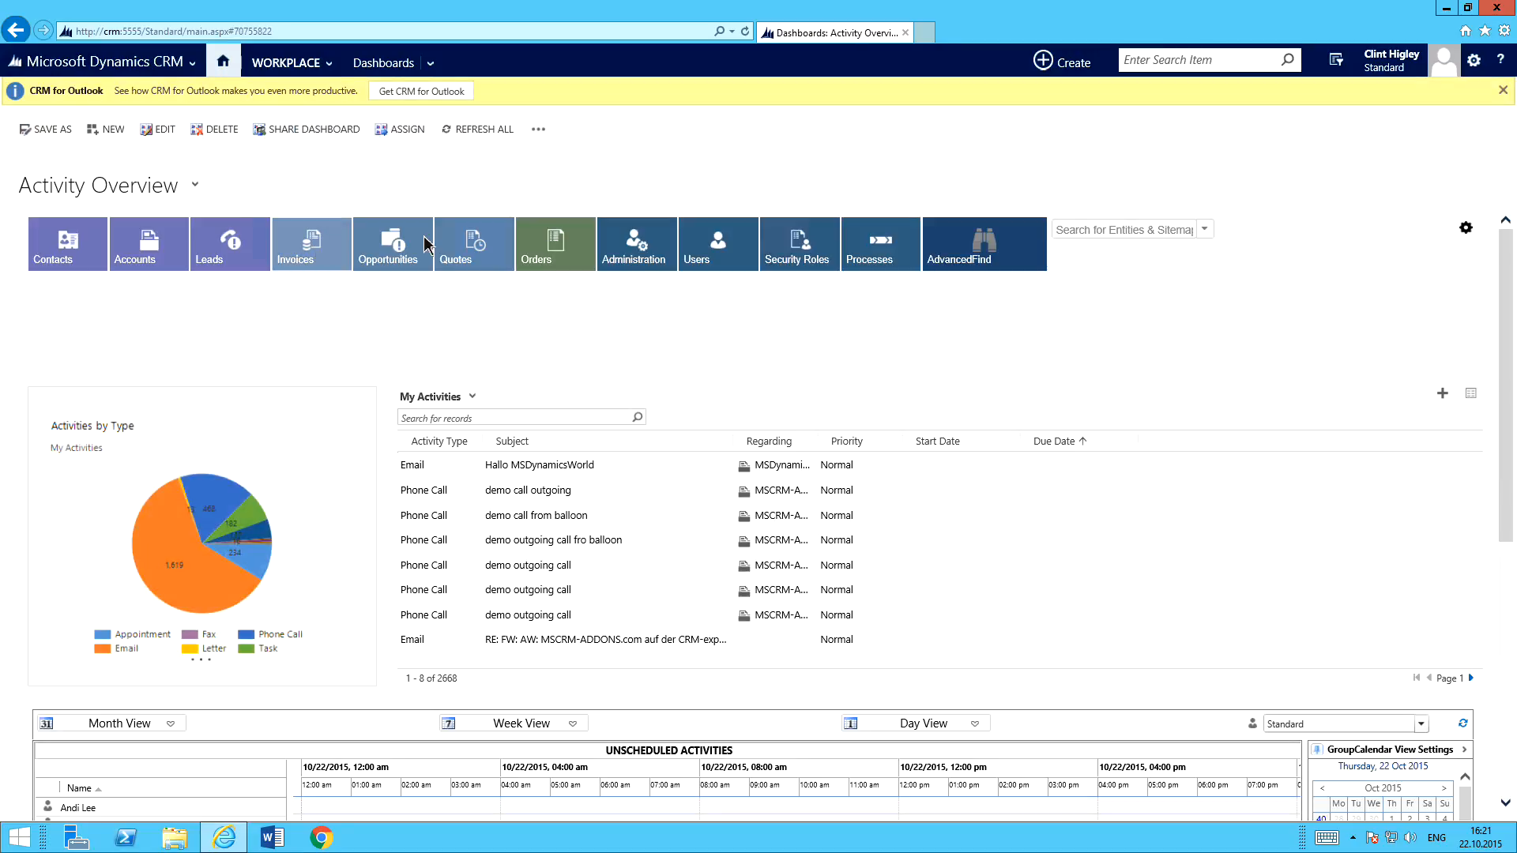
left_click(479, 245)
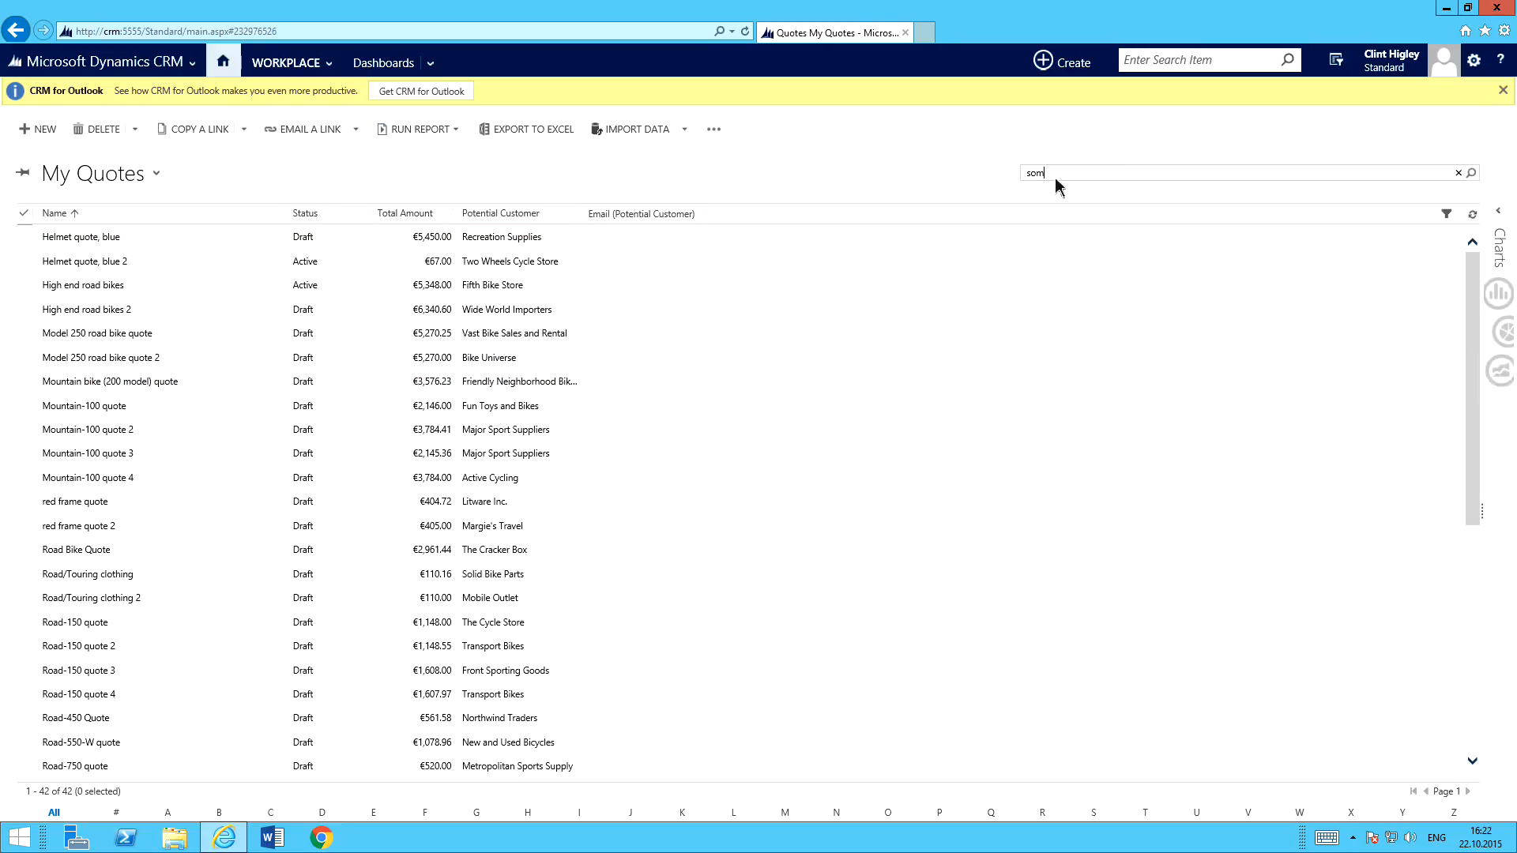
type("e")
key("Return")
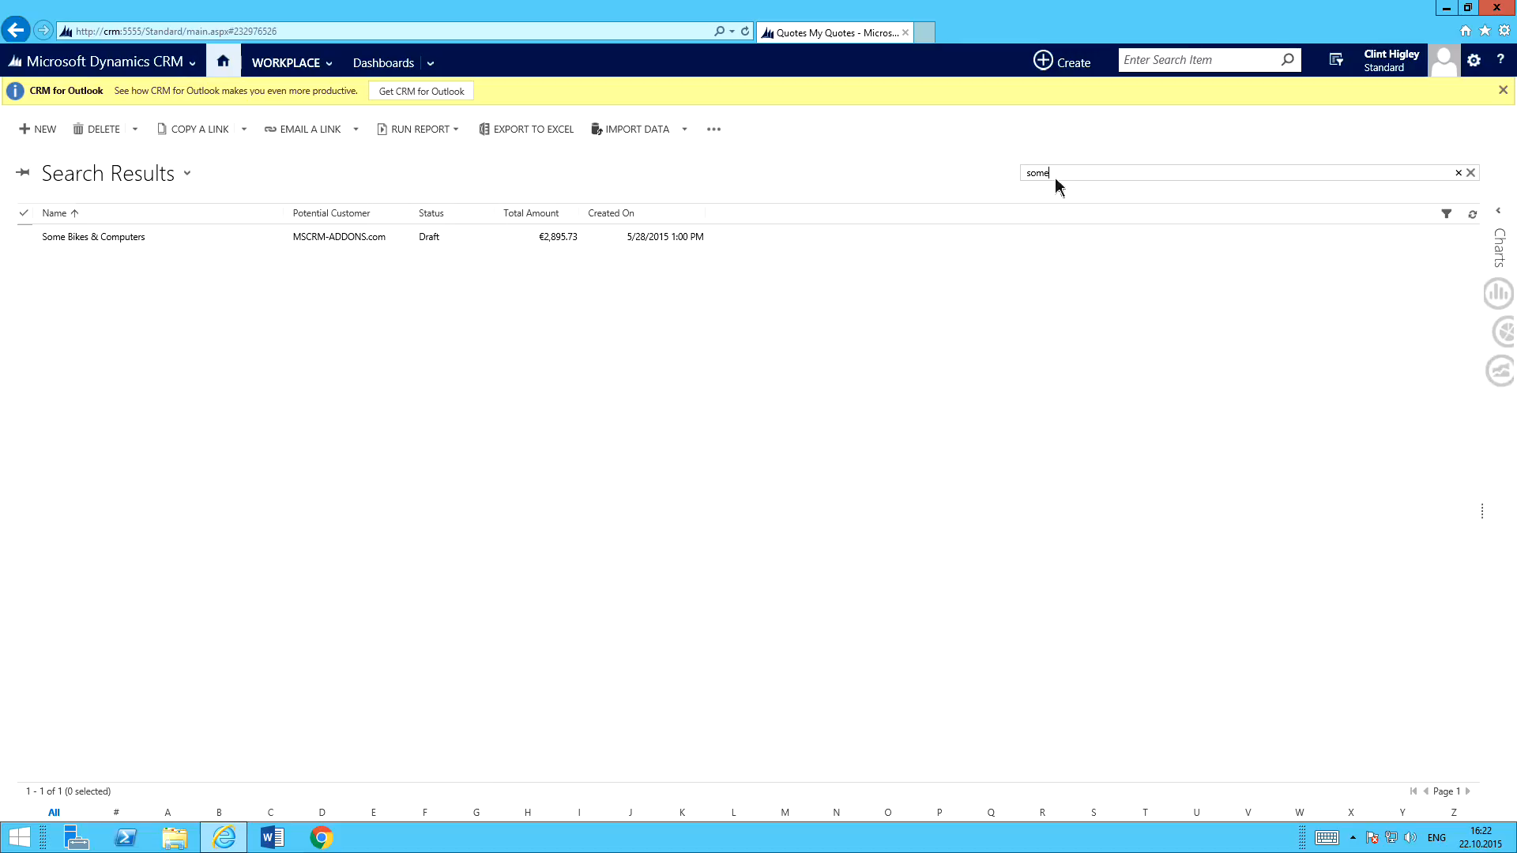
left_click(107, 235)
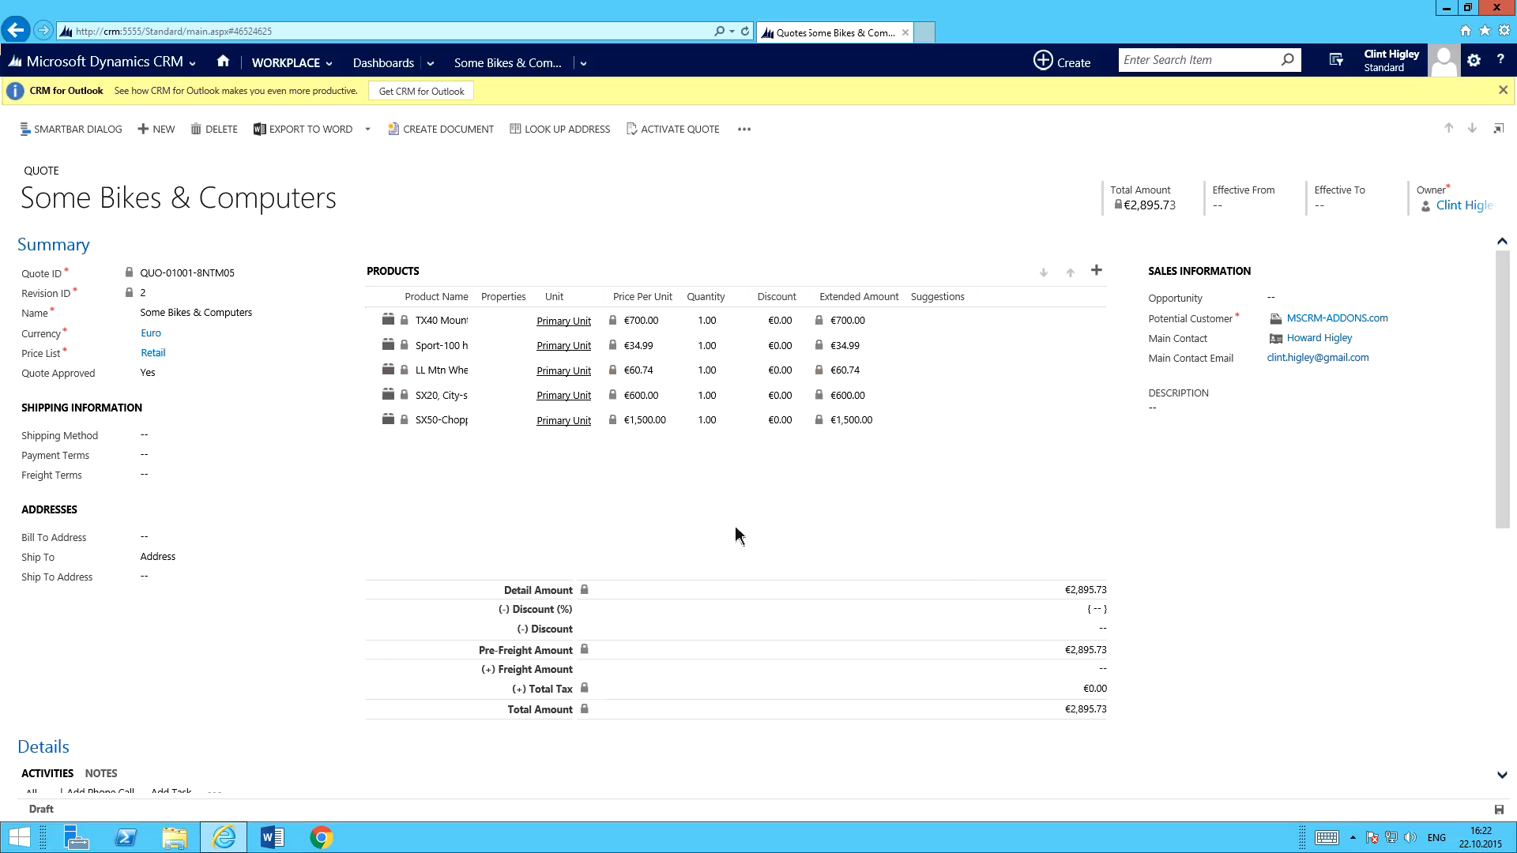
Create a document for the quote with the "Quote - Draft" configuration and open its preview.
left_click(457, 140)
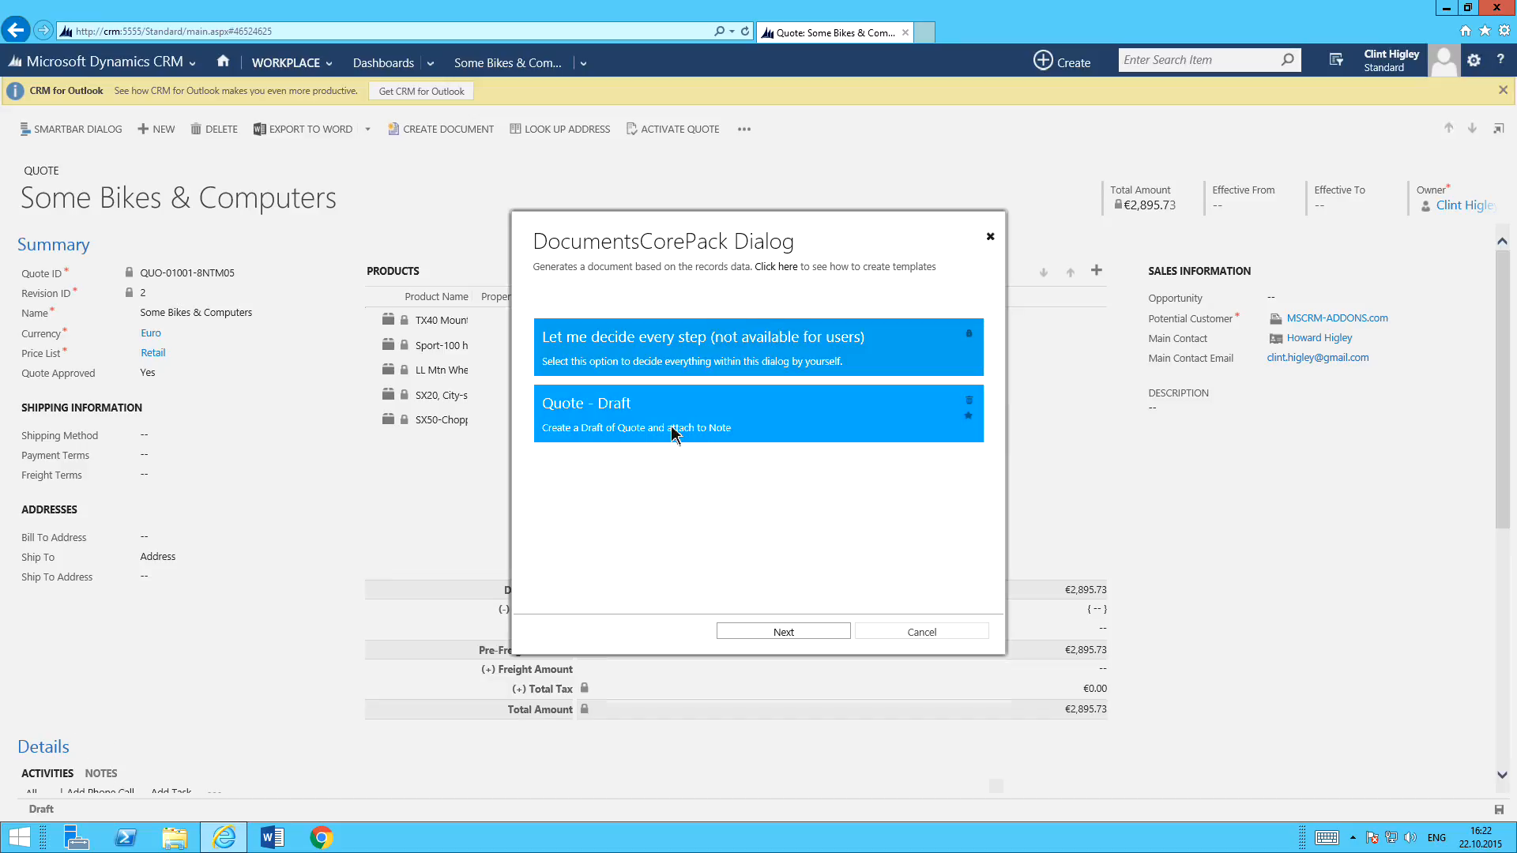
left_click(714, 418)
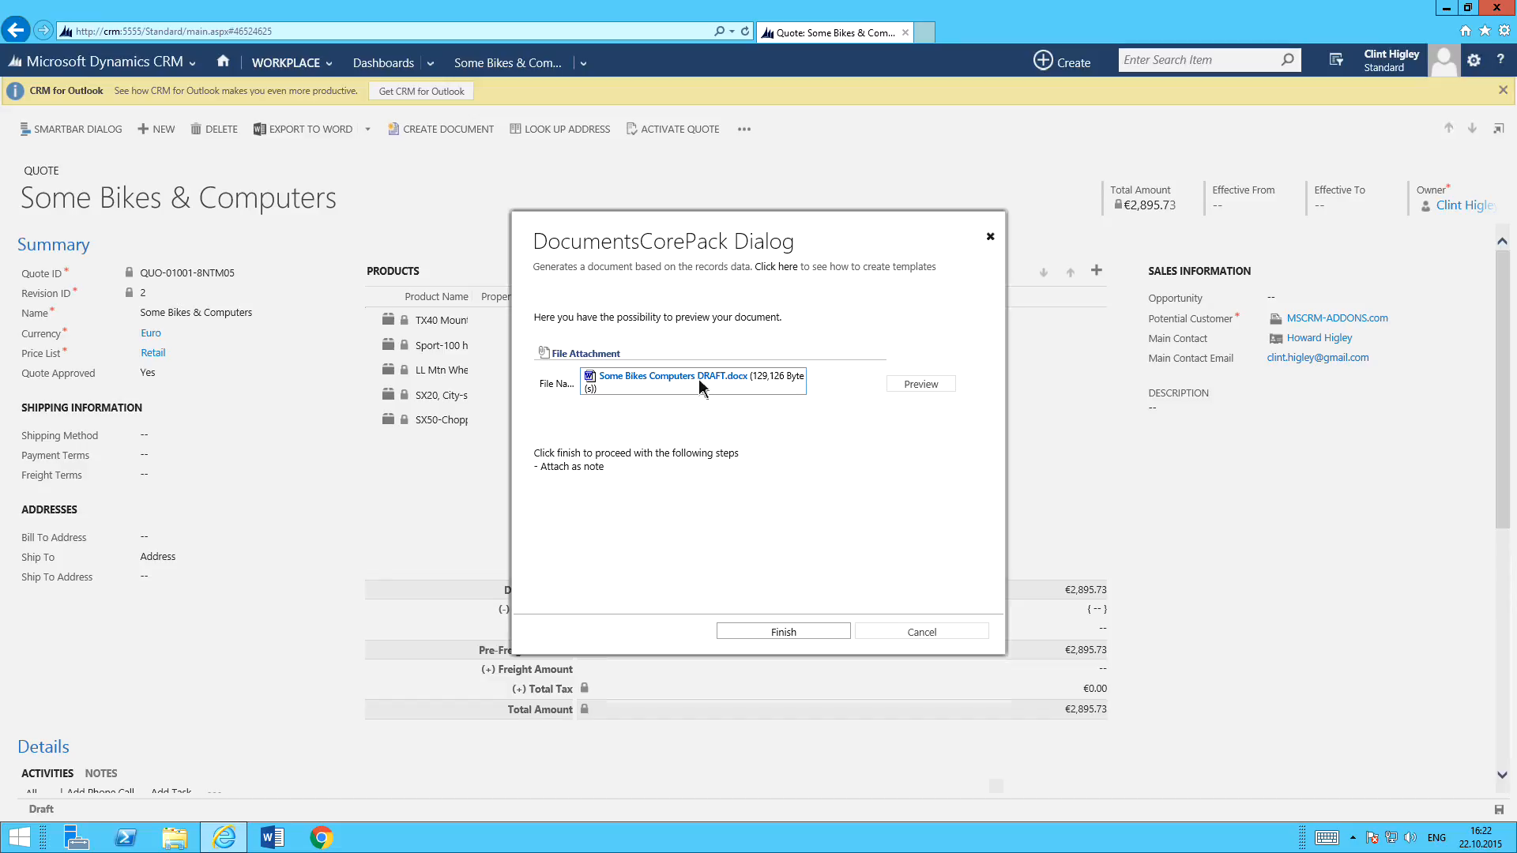
left_click(918, 385)
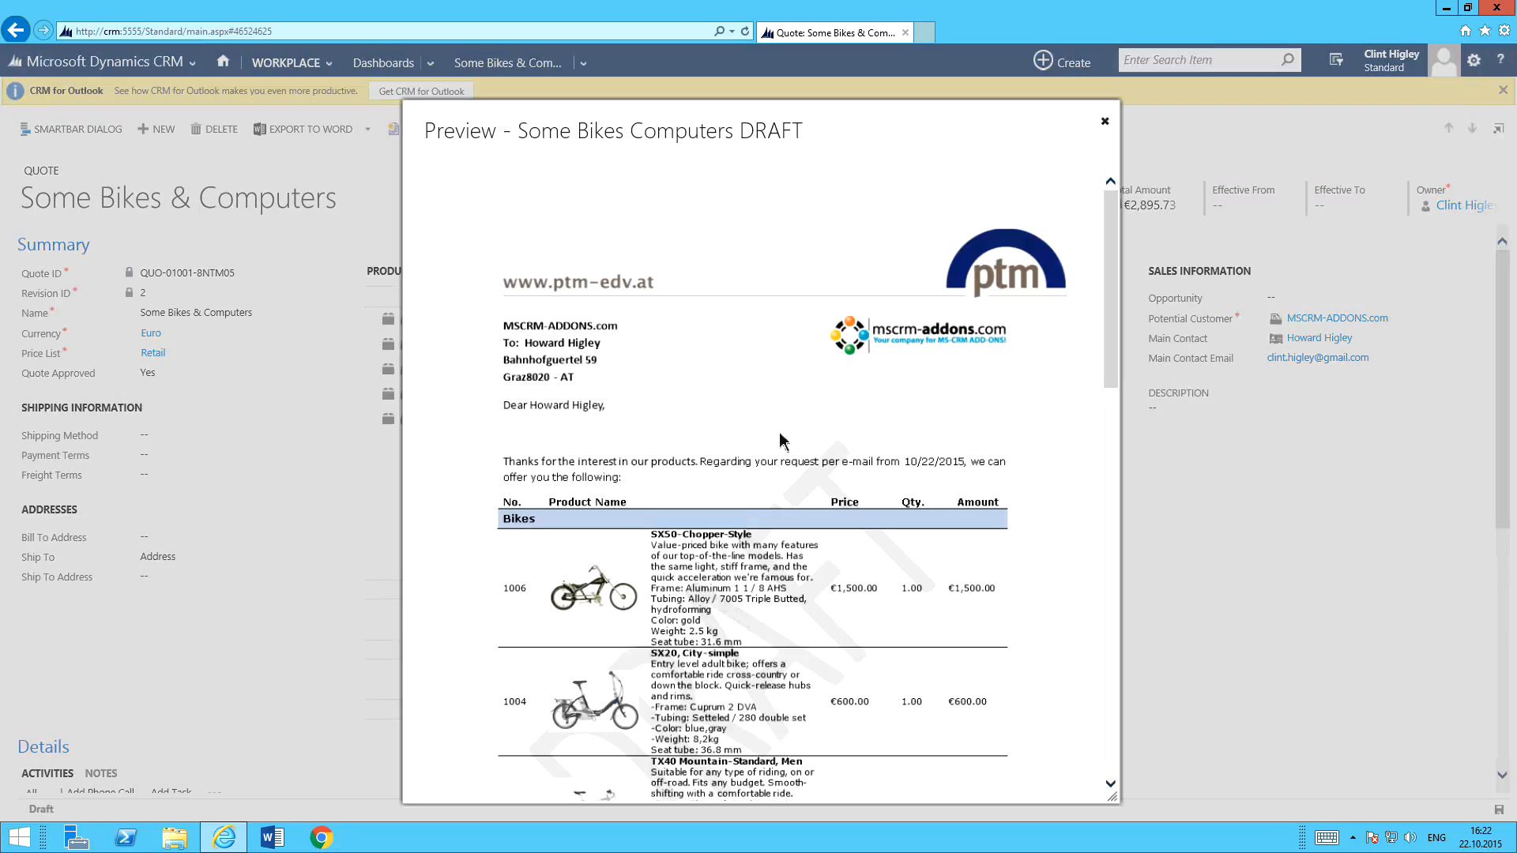
Look through the products, final overview and payment sections of the draft quote preview, and close it.
scroll(870, 477, "down", 2)
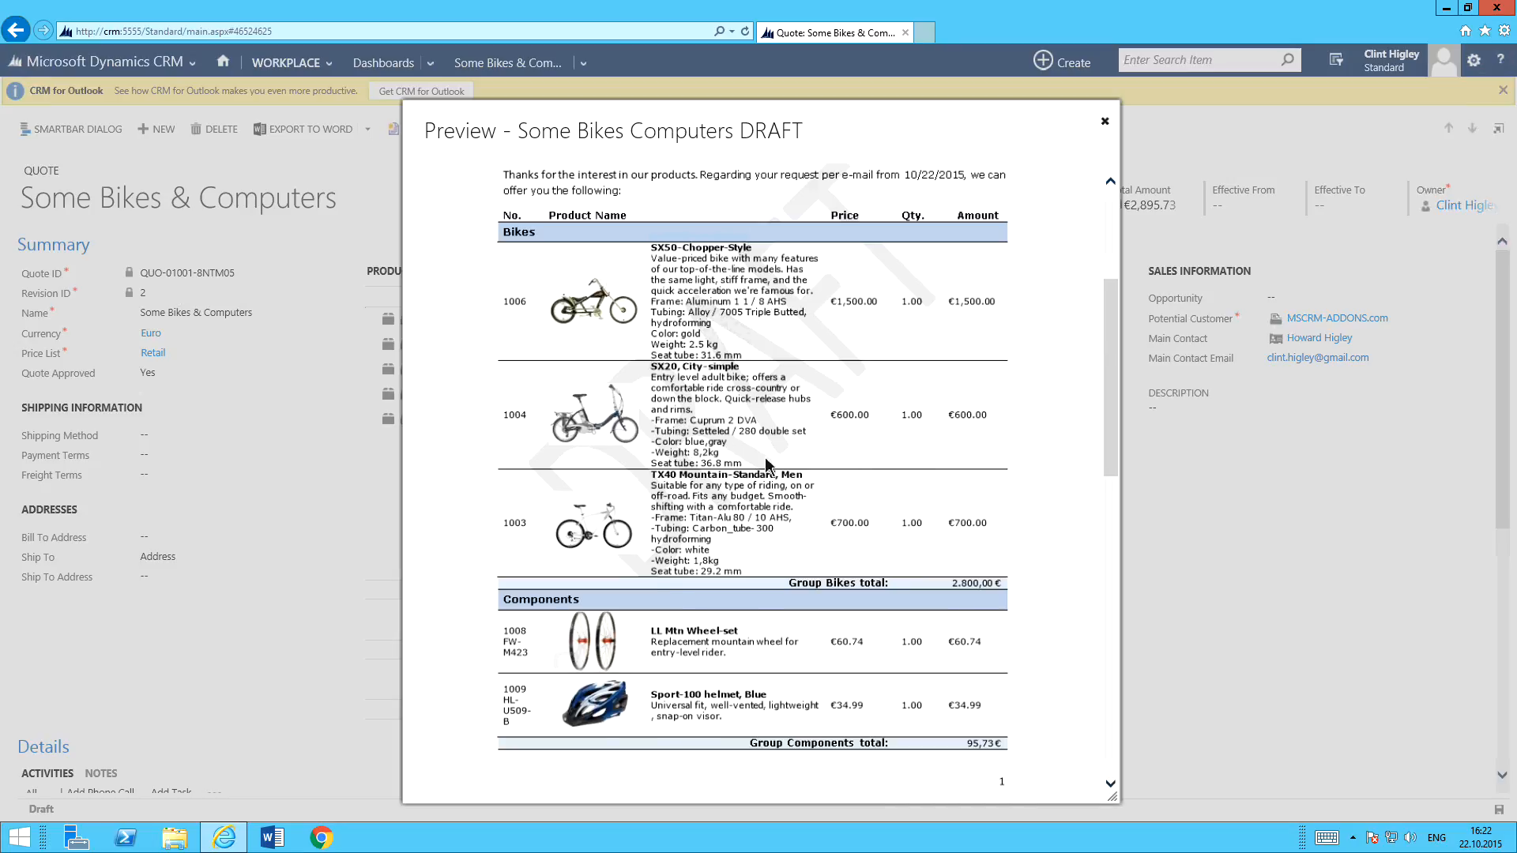
scroll(766, 464, "up", 2)
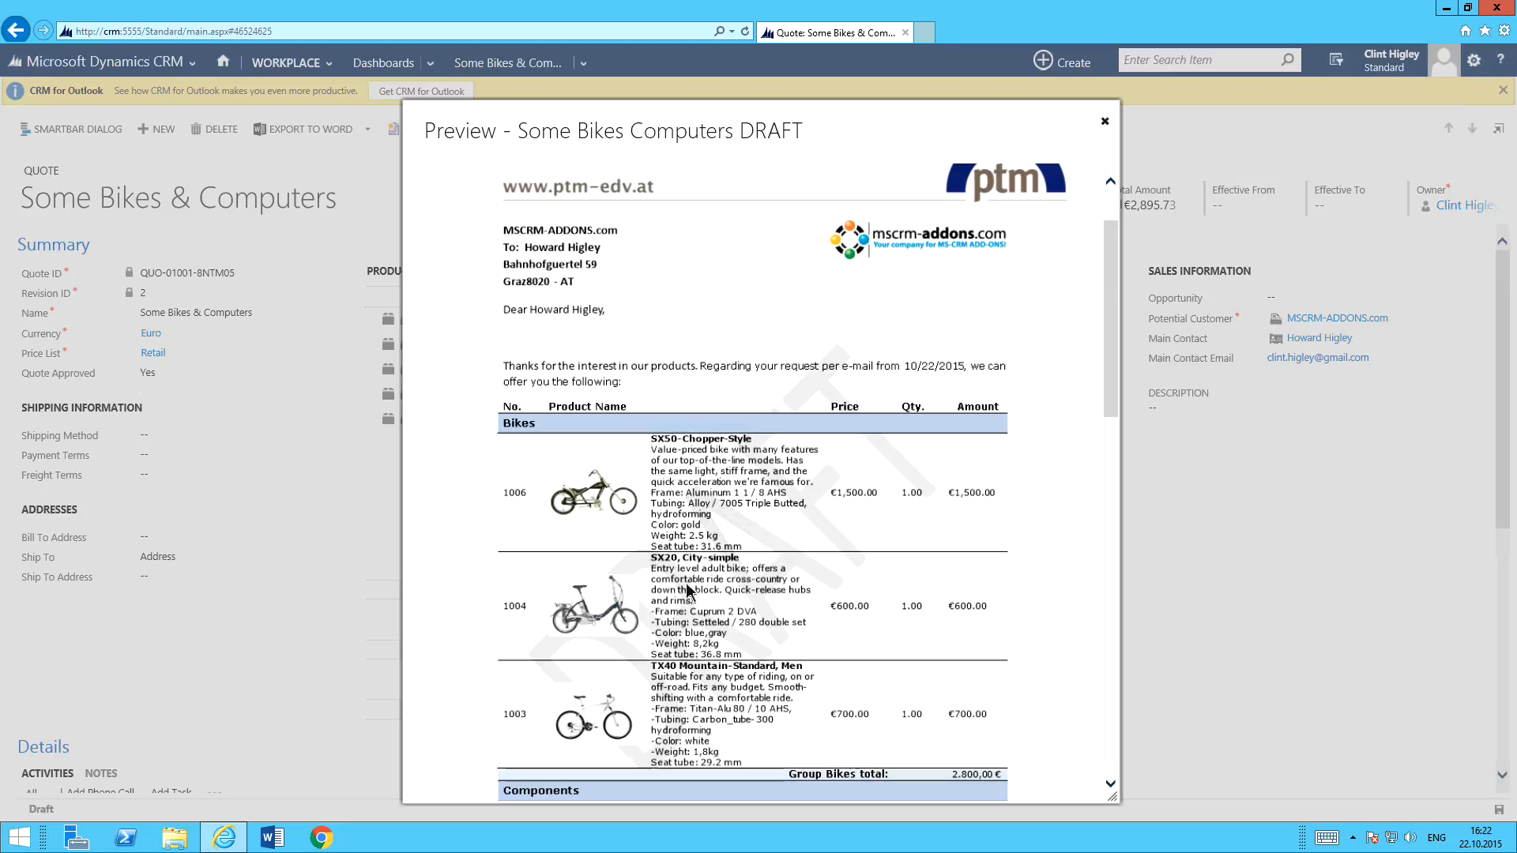
scroll(873, 557, "down", 3)
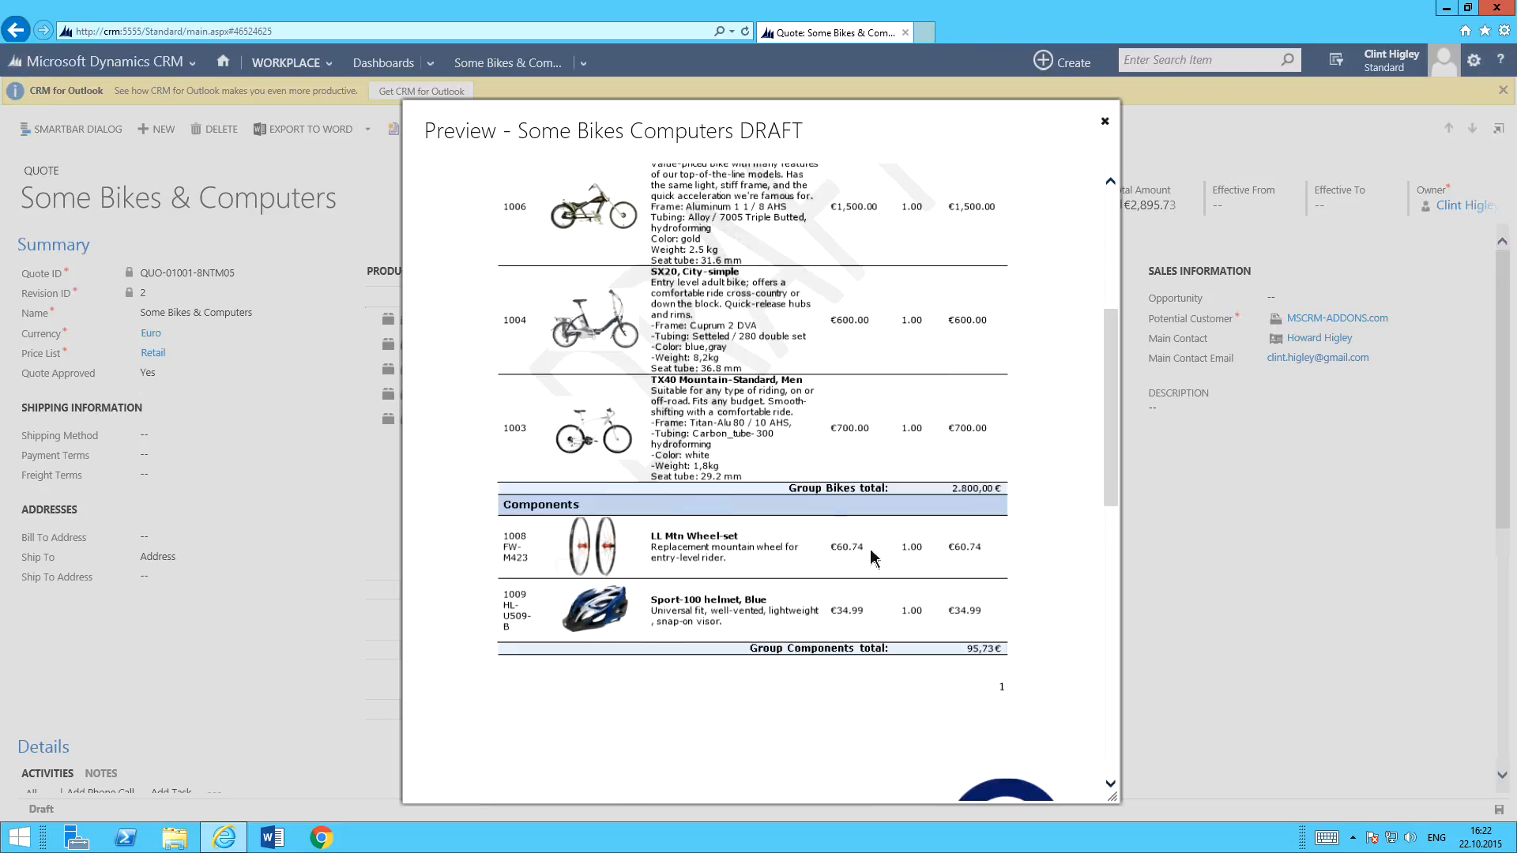
scroll(873, 557, "up", 2)
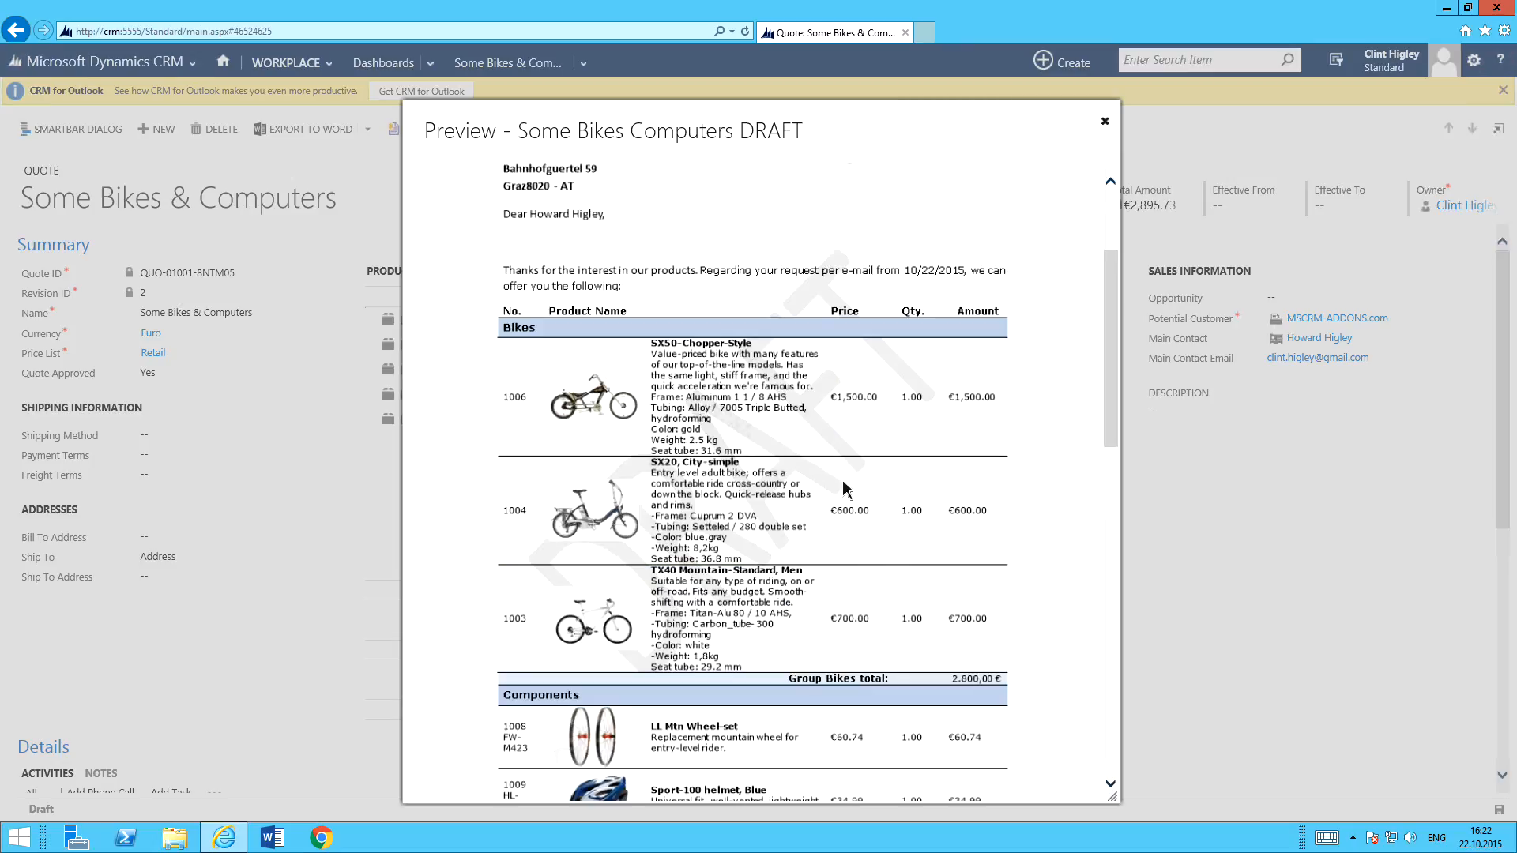
scroll(844, 488, "down", 12)
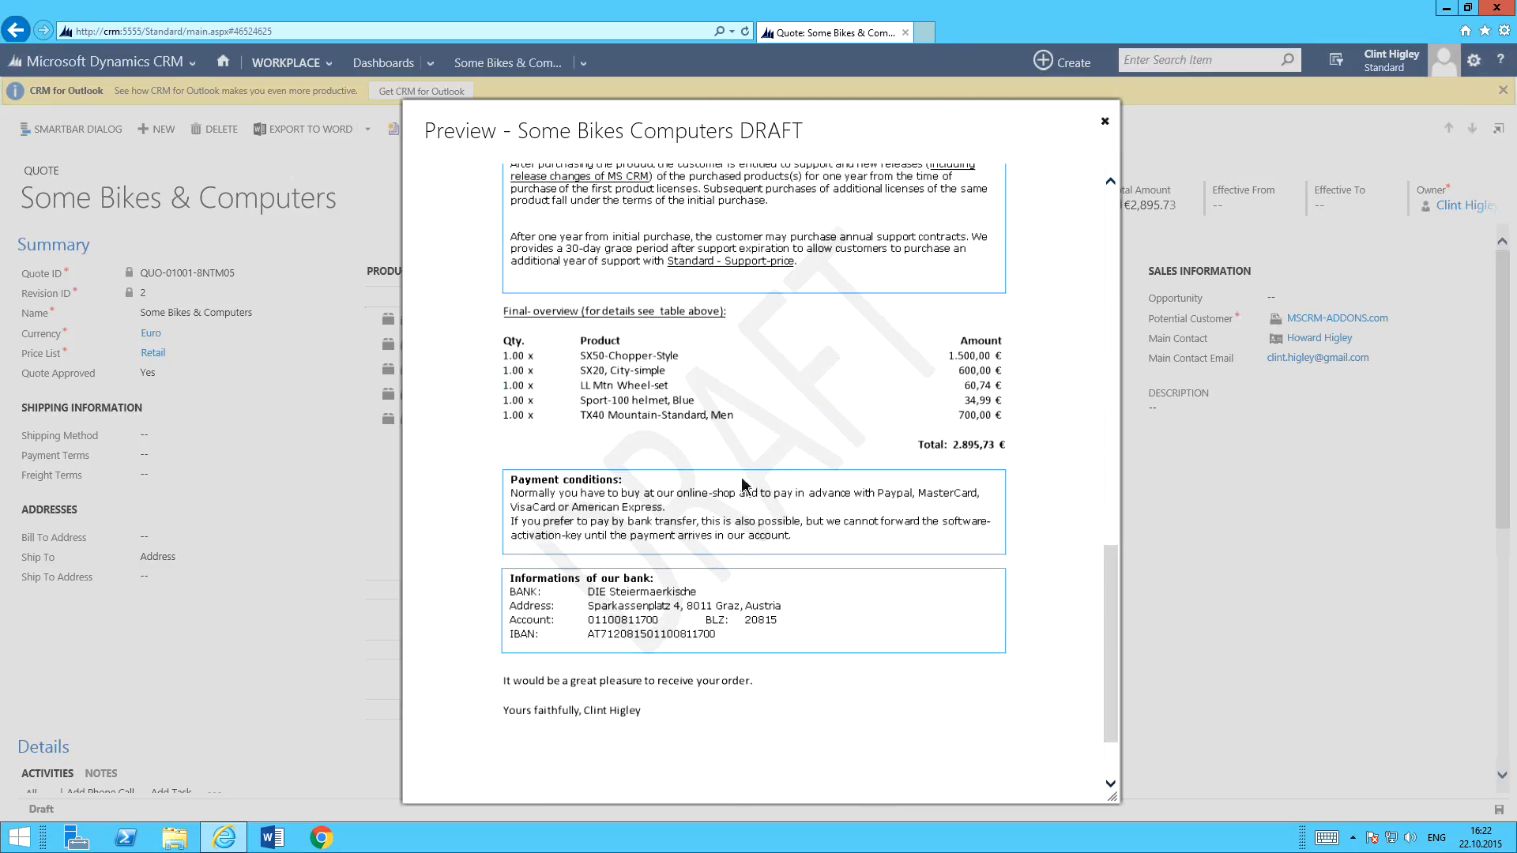
scroll(828, 527, "up", 14)
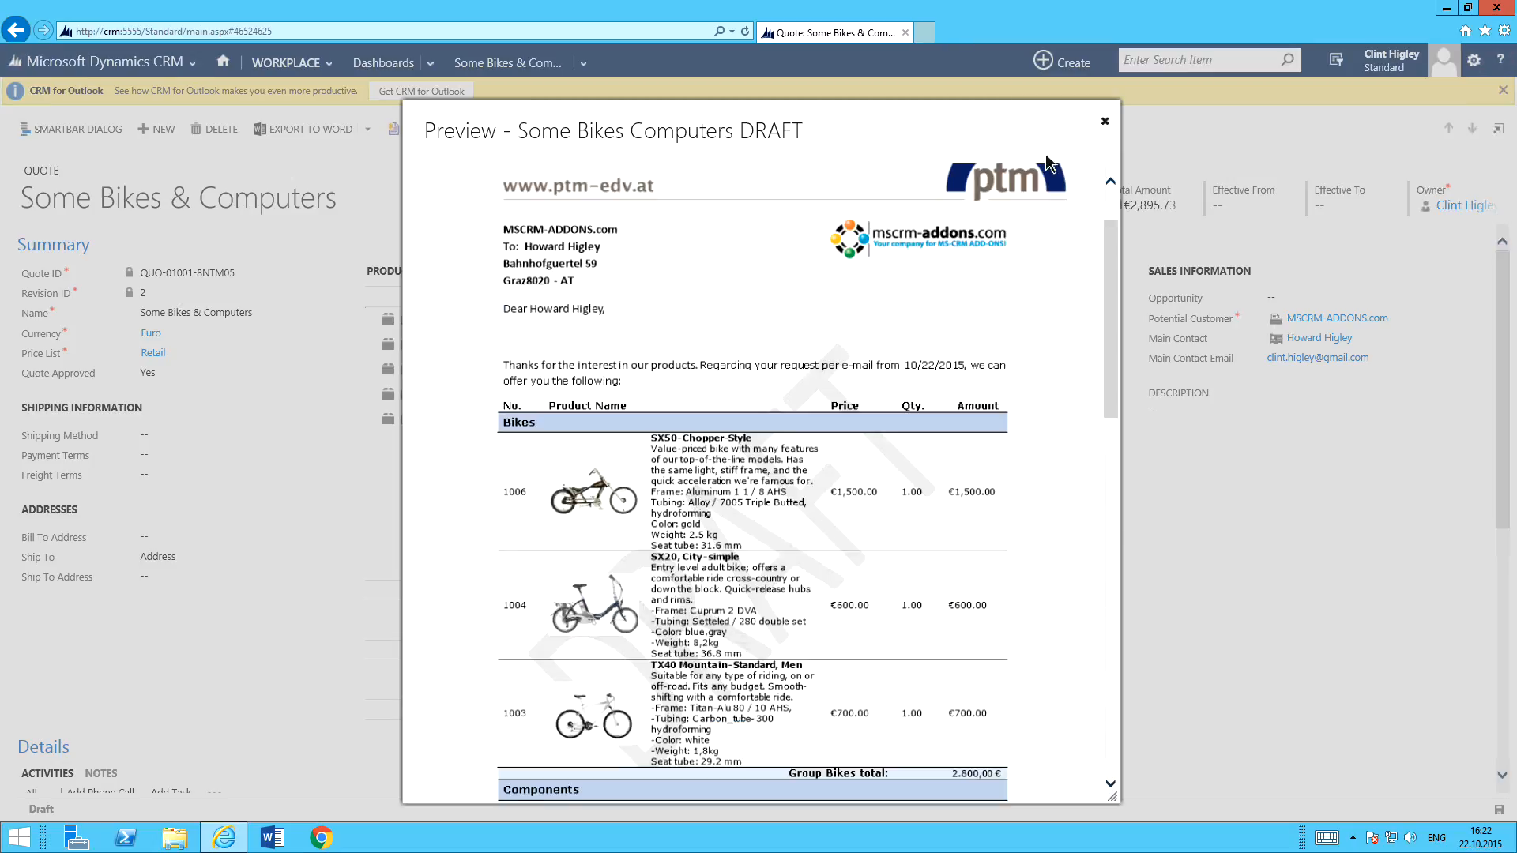
left_click(1105, 121)
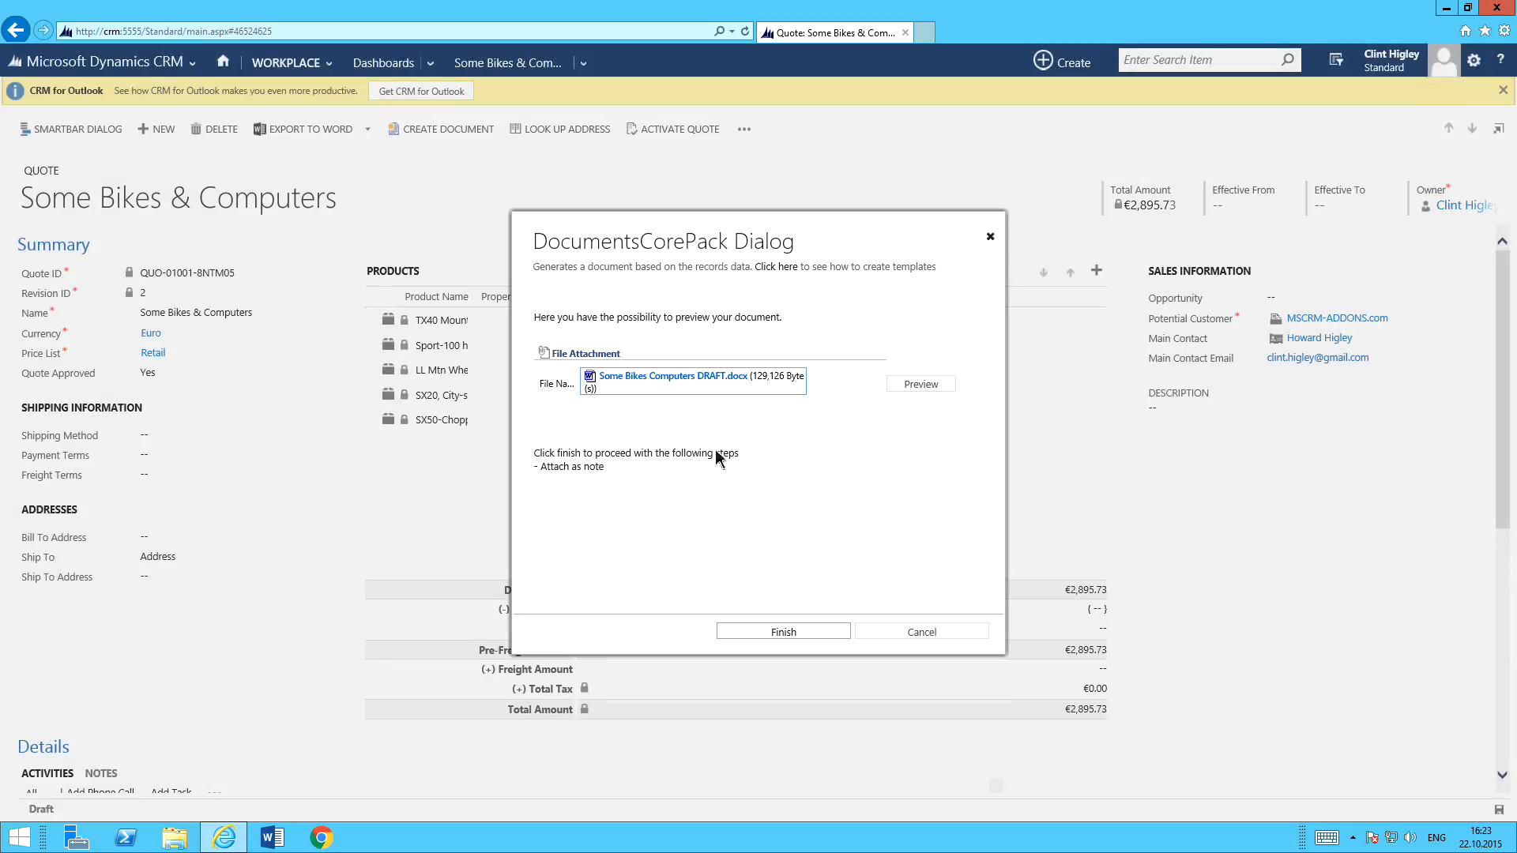
Finish the document creation to attach Some Bikes Computers DRAFT.docx as a note, and display the quote's notes.
left_click(799, 634)
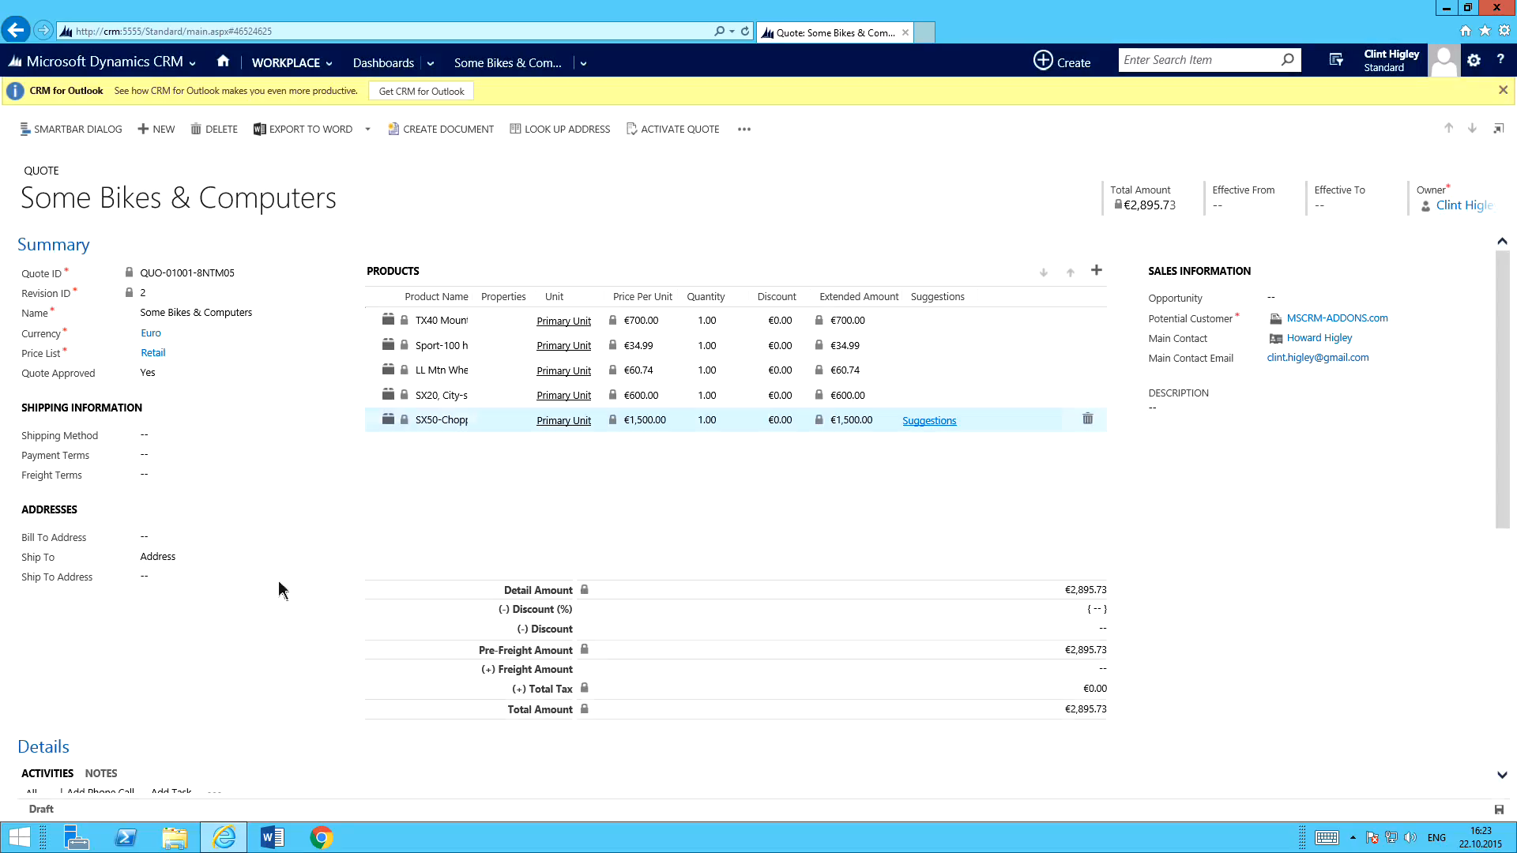
scroll(301, 545, "down", 3)
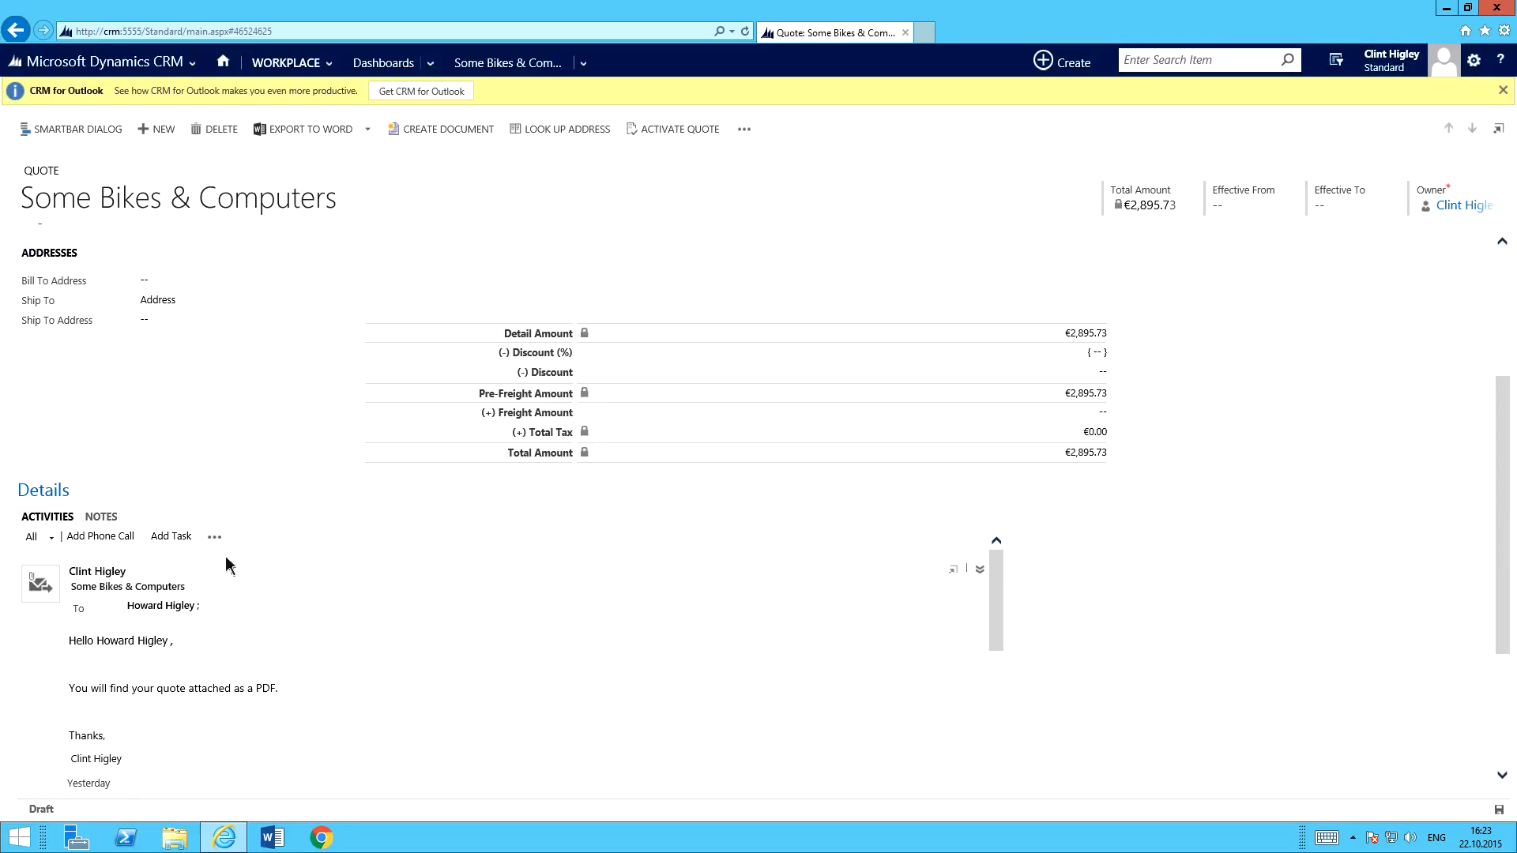
left_click(101, 517)
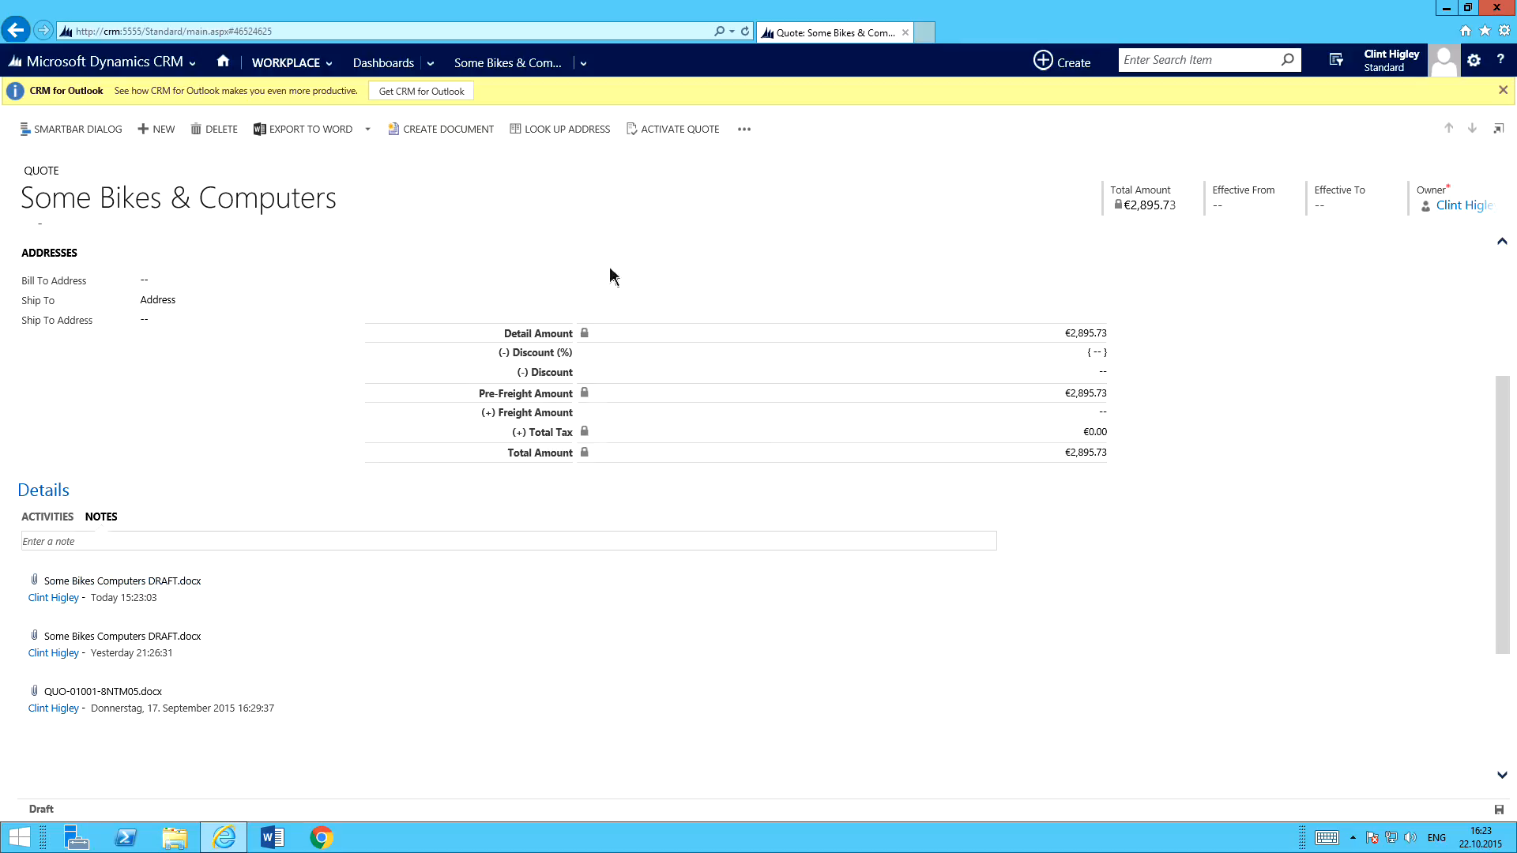
Return to the home dashboard, open the contacts list, and select the first contact in it.
left_click(225, 63)
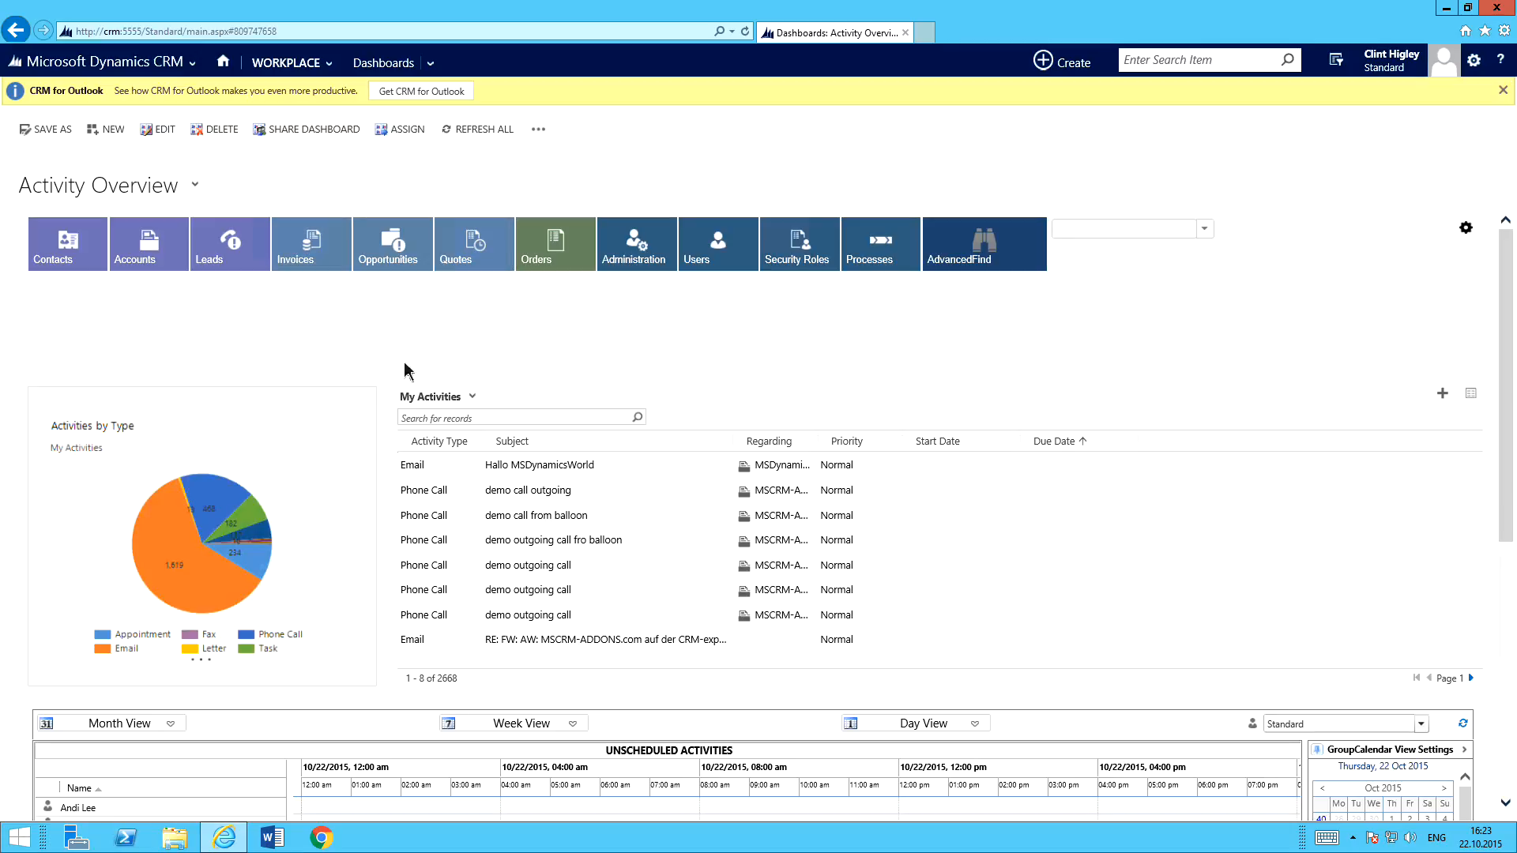
left_click(57, 258)
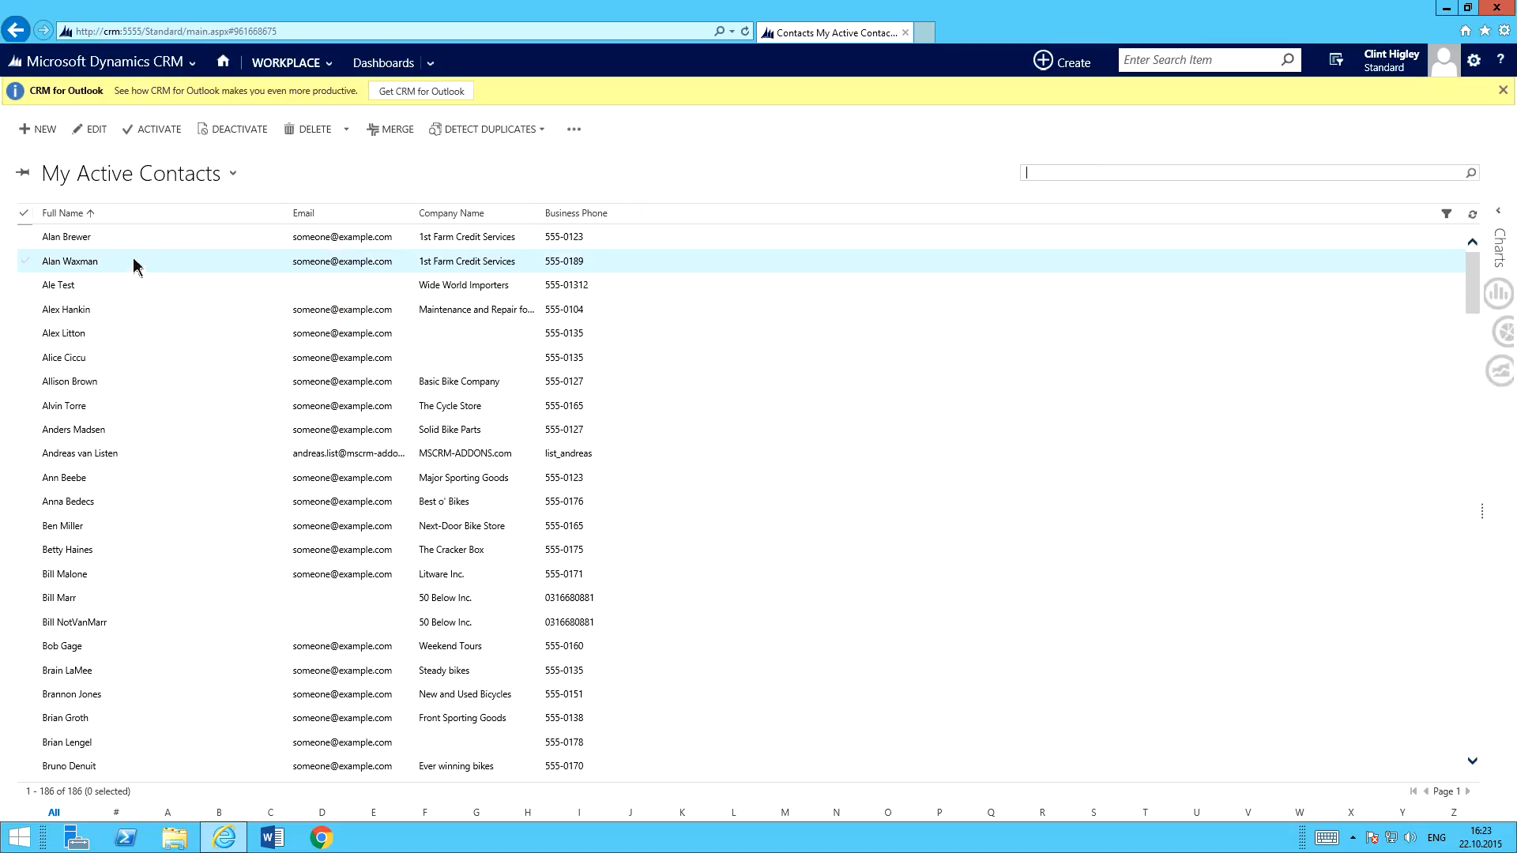
left_click(166, 248)
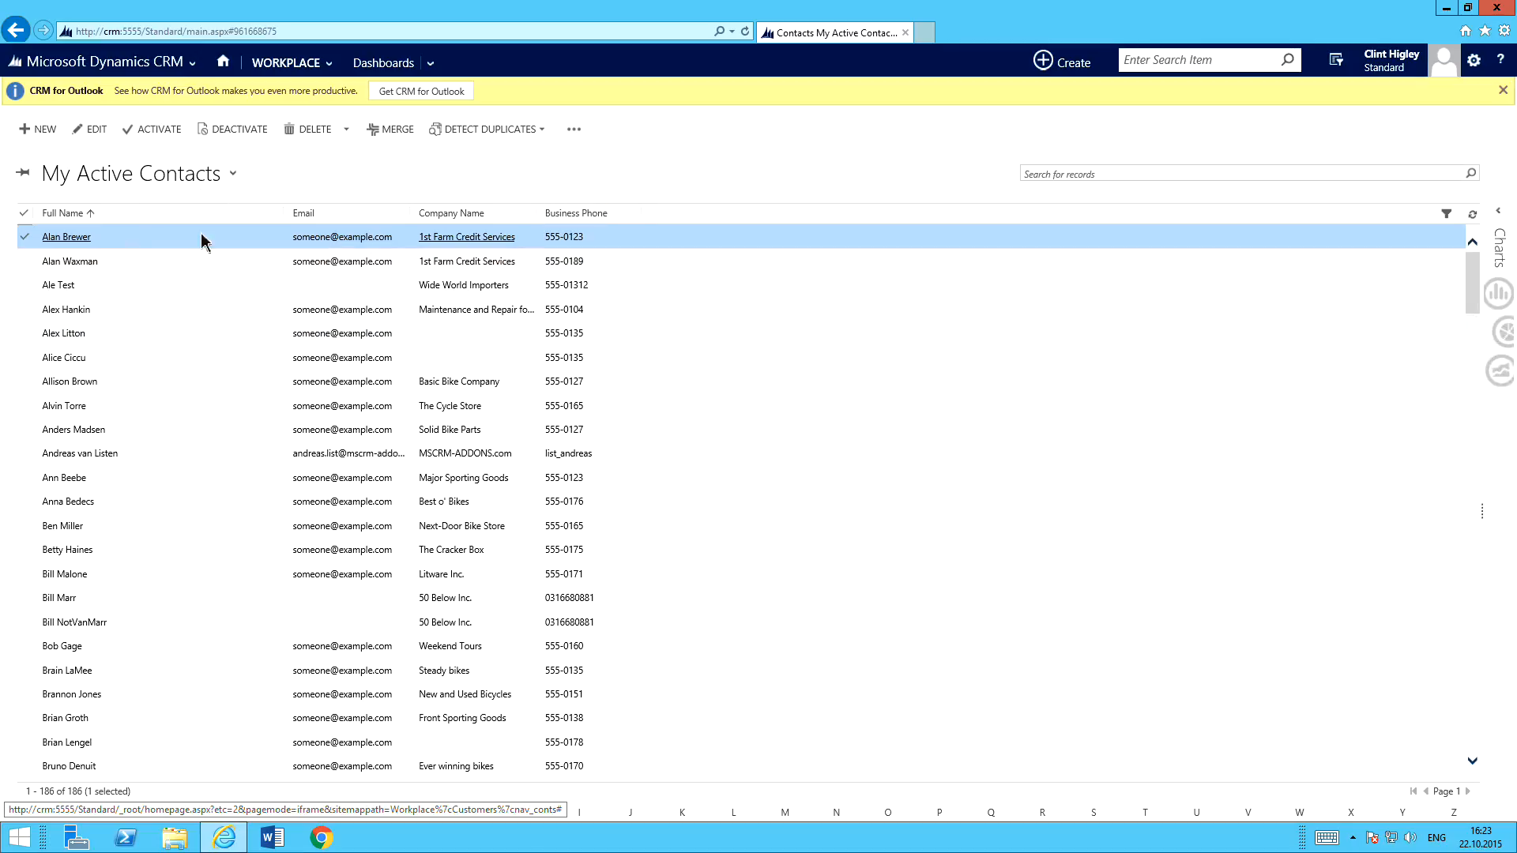
Create a document for the selected contact with the "Contact Reconnect" configuration to generate the email with attachments.
left_click(573, 131)
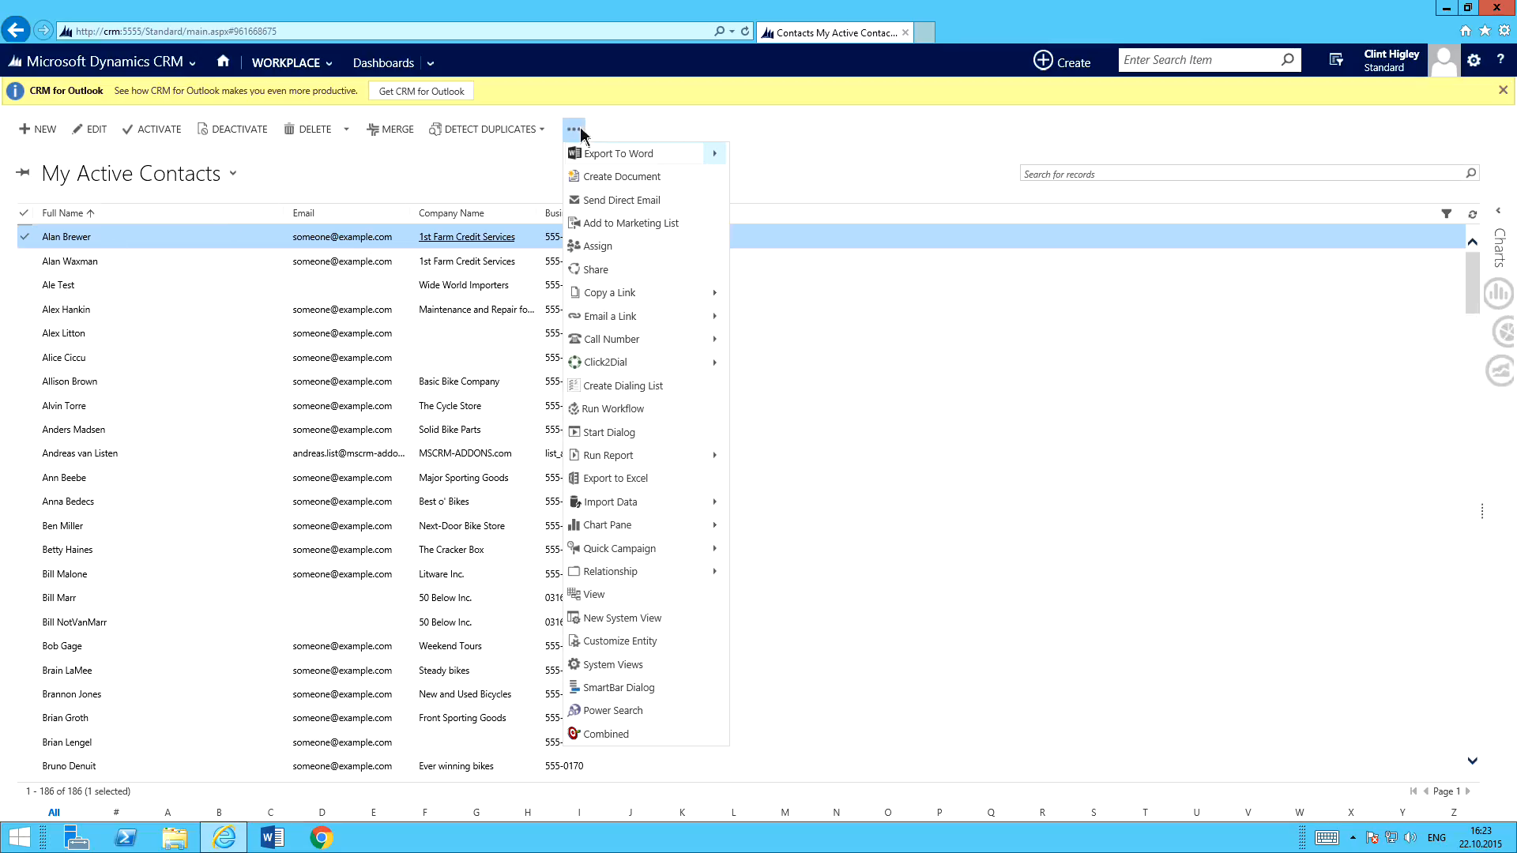
left_click(614, 178)
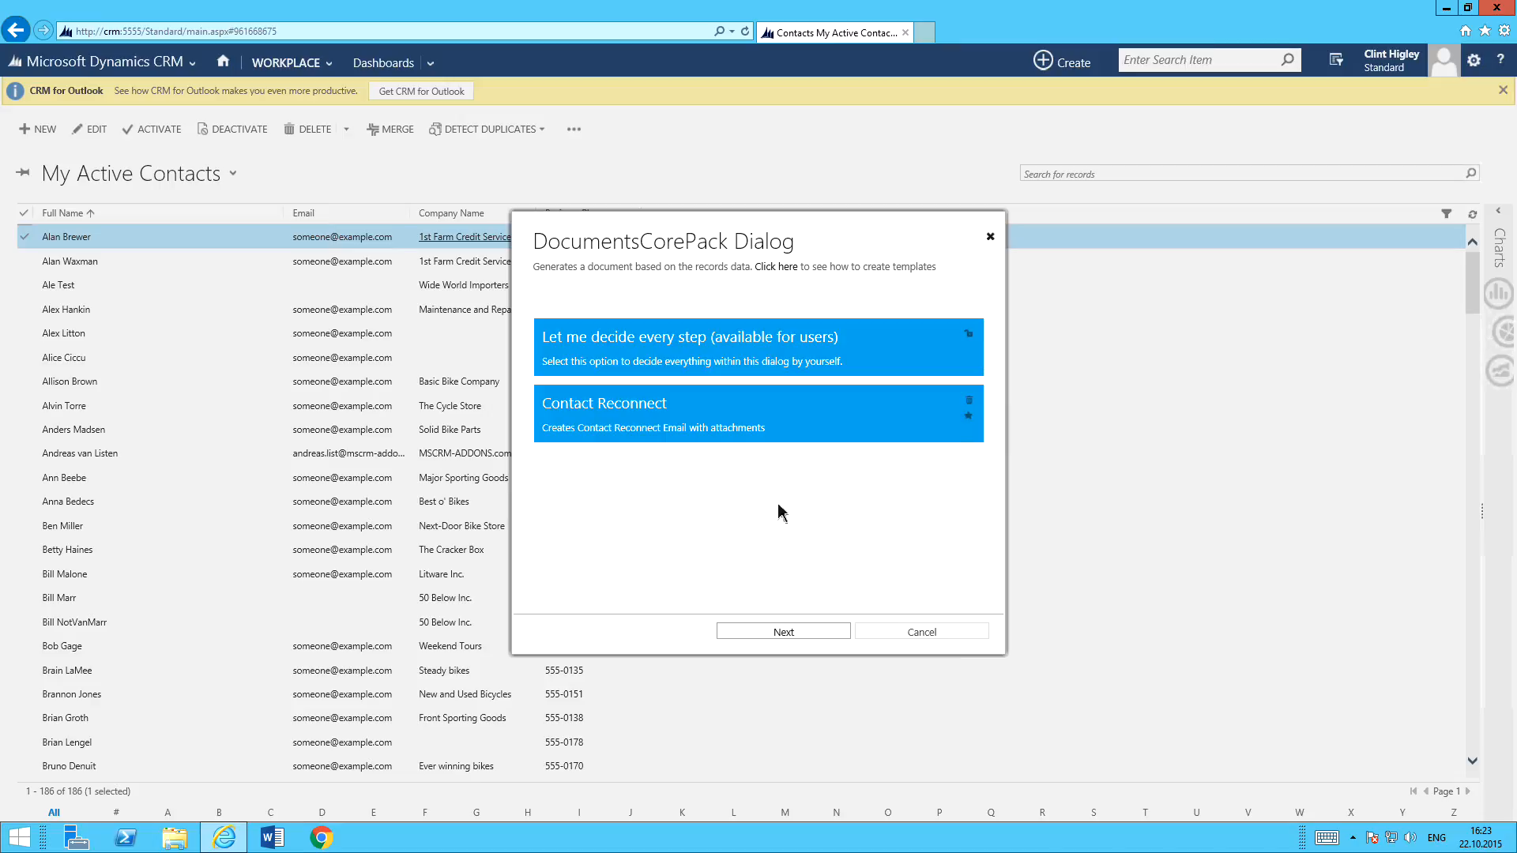
left_click(698, 433)
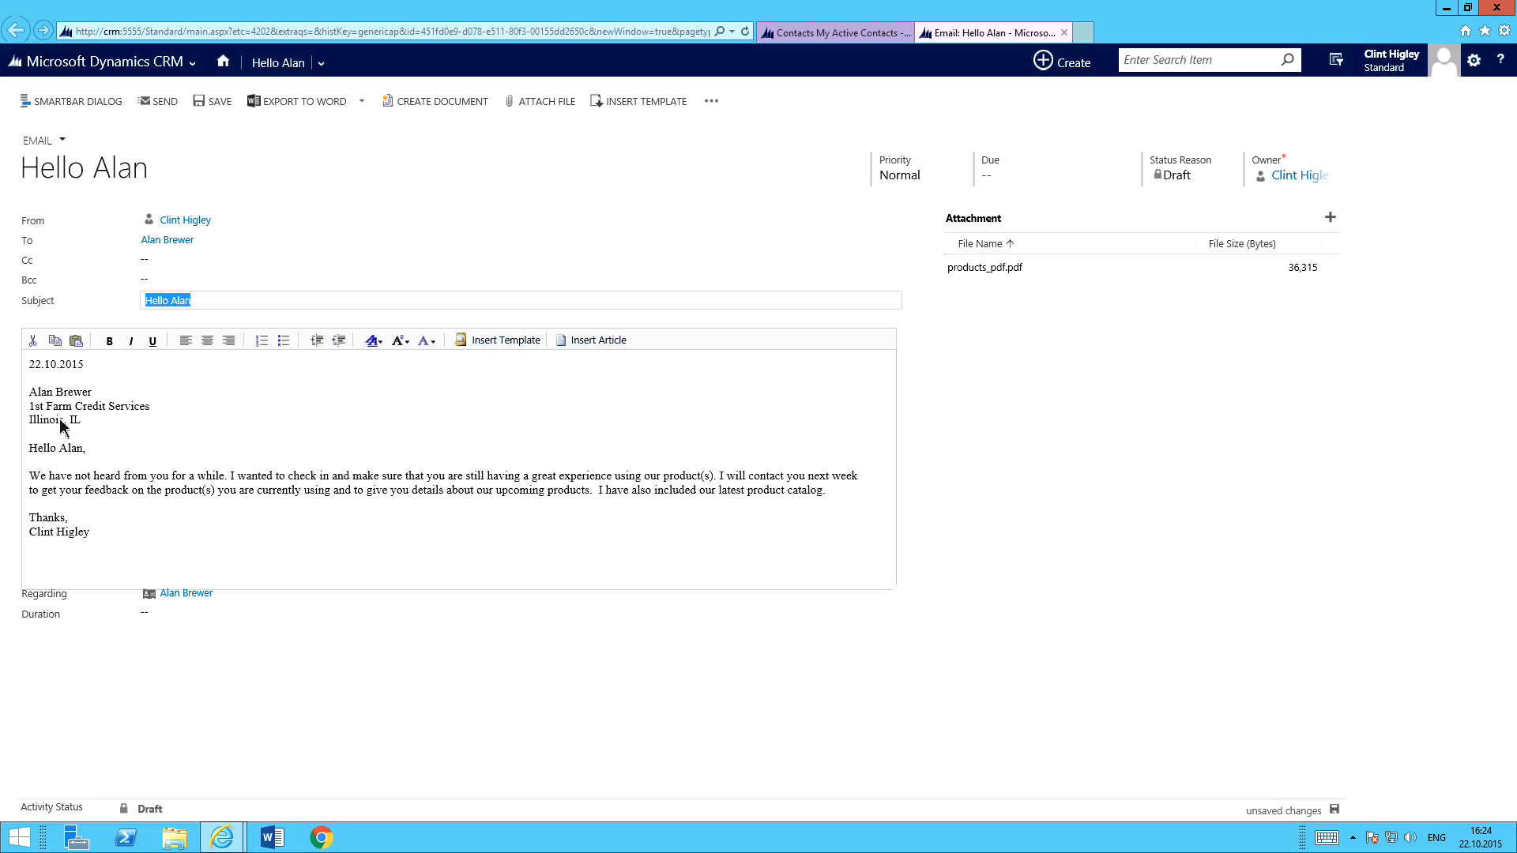
Review the body text of the generated reconnect email, and close the email.
left_click_drag(30, 362, 117, 539)
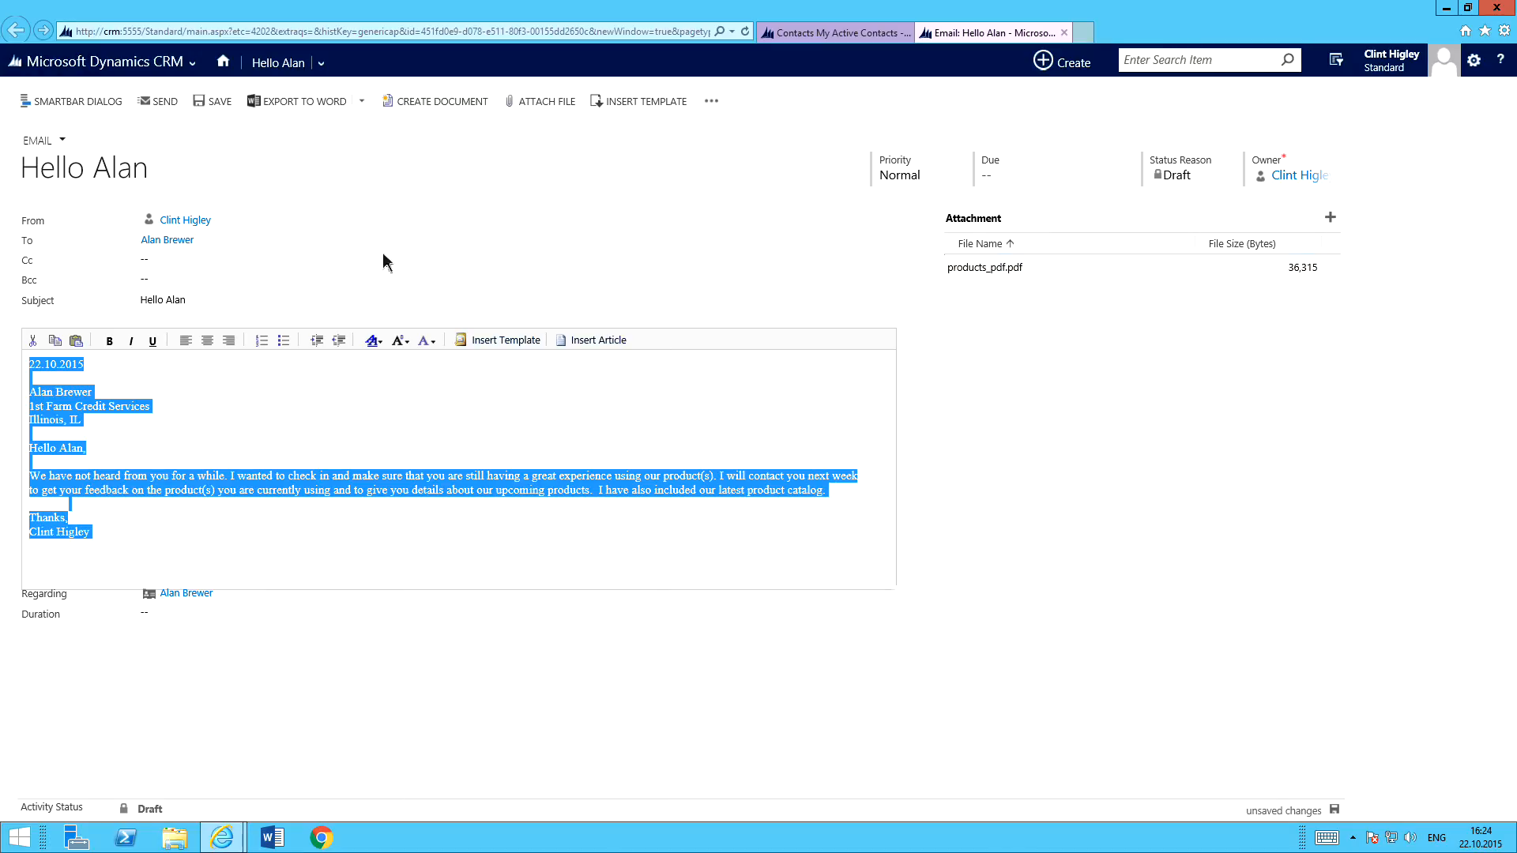
left_click(136, 451)
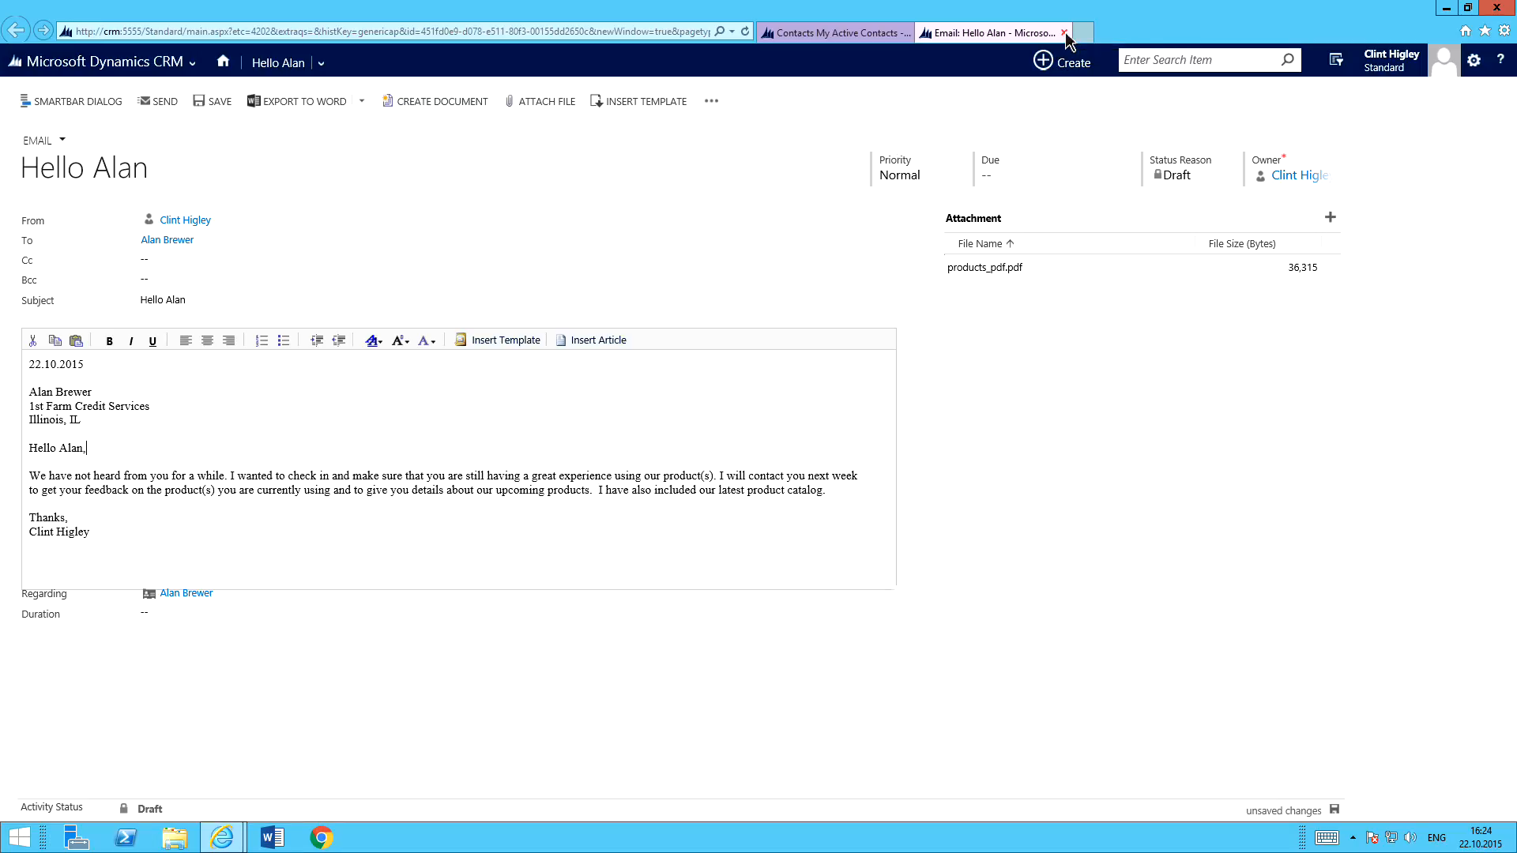
left_click(1065, 33)
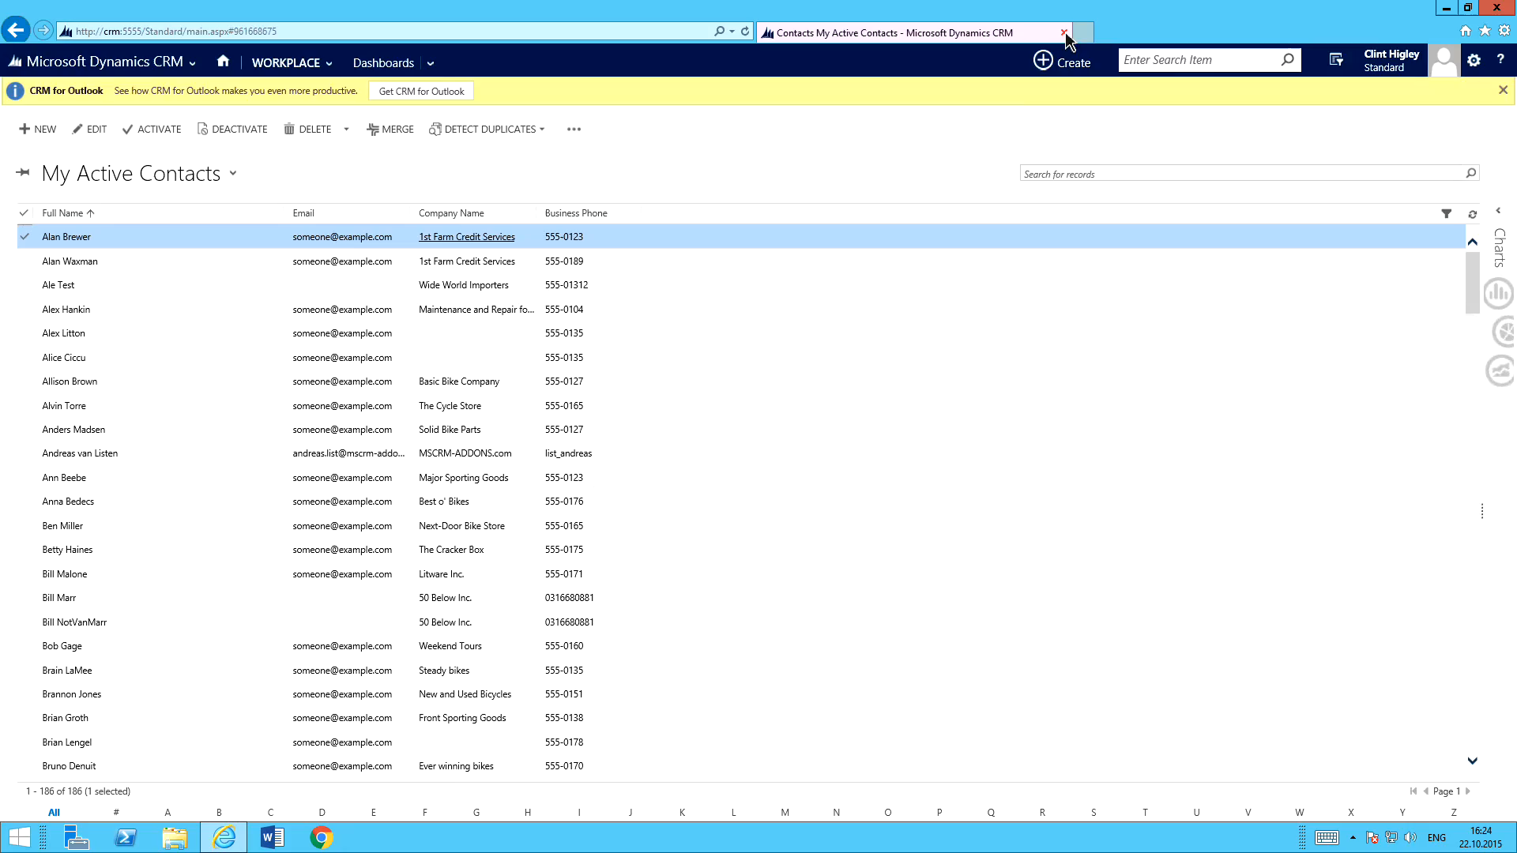
Open the orders list from the home dashboard and select the four orders from Blue touring bikes through Classic Jersey order.
left_click(224, 63)
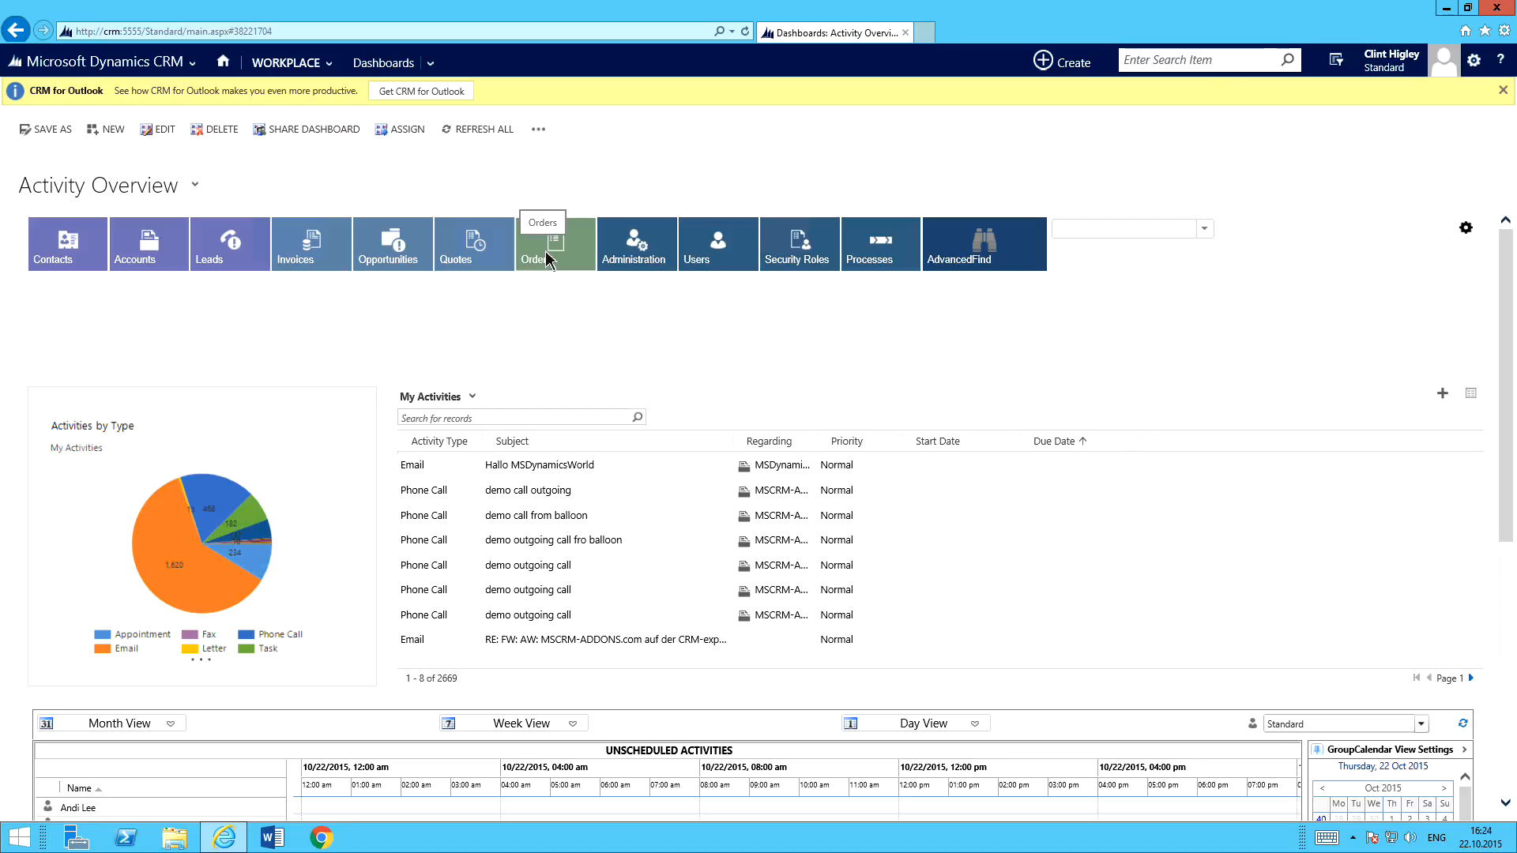
left_click(561, 258)
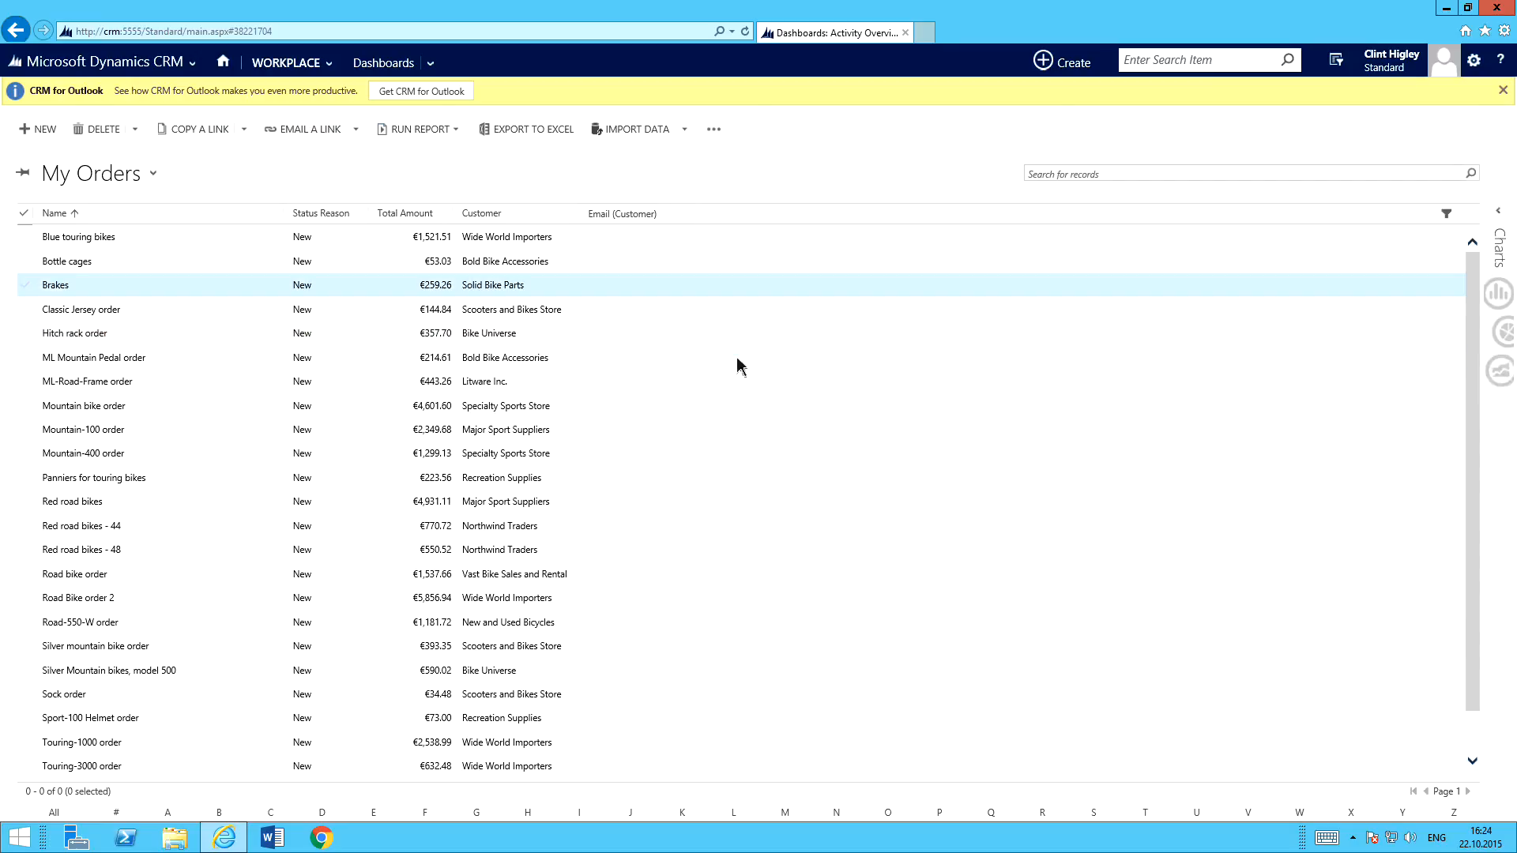
left_click(24, 237)
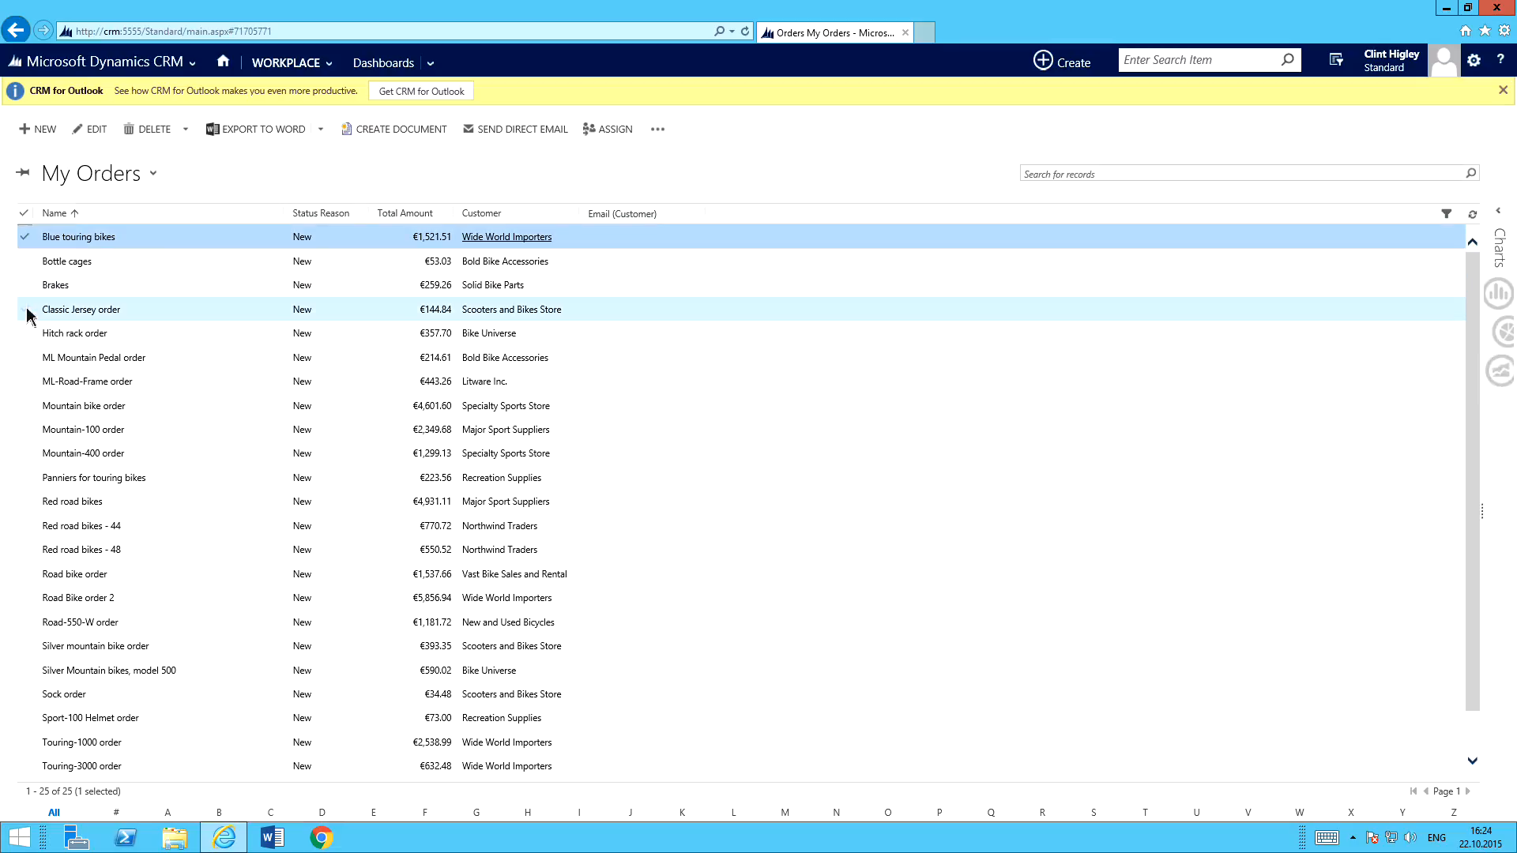
left_click(24, 309, "shift")
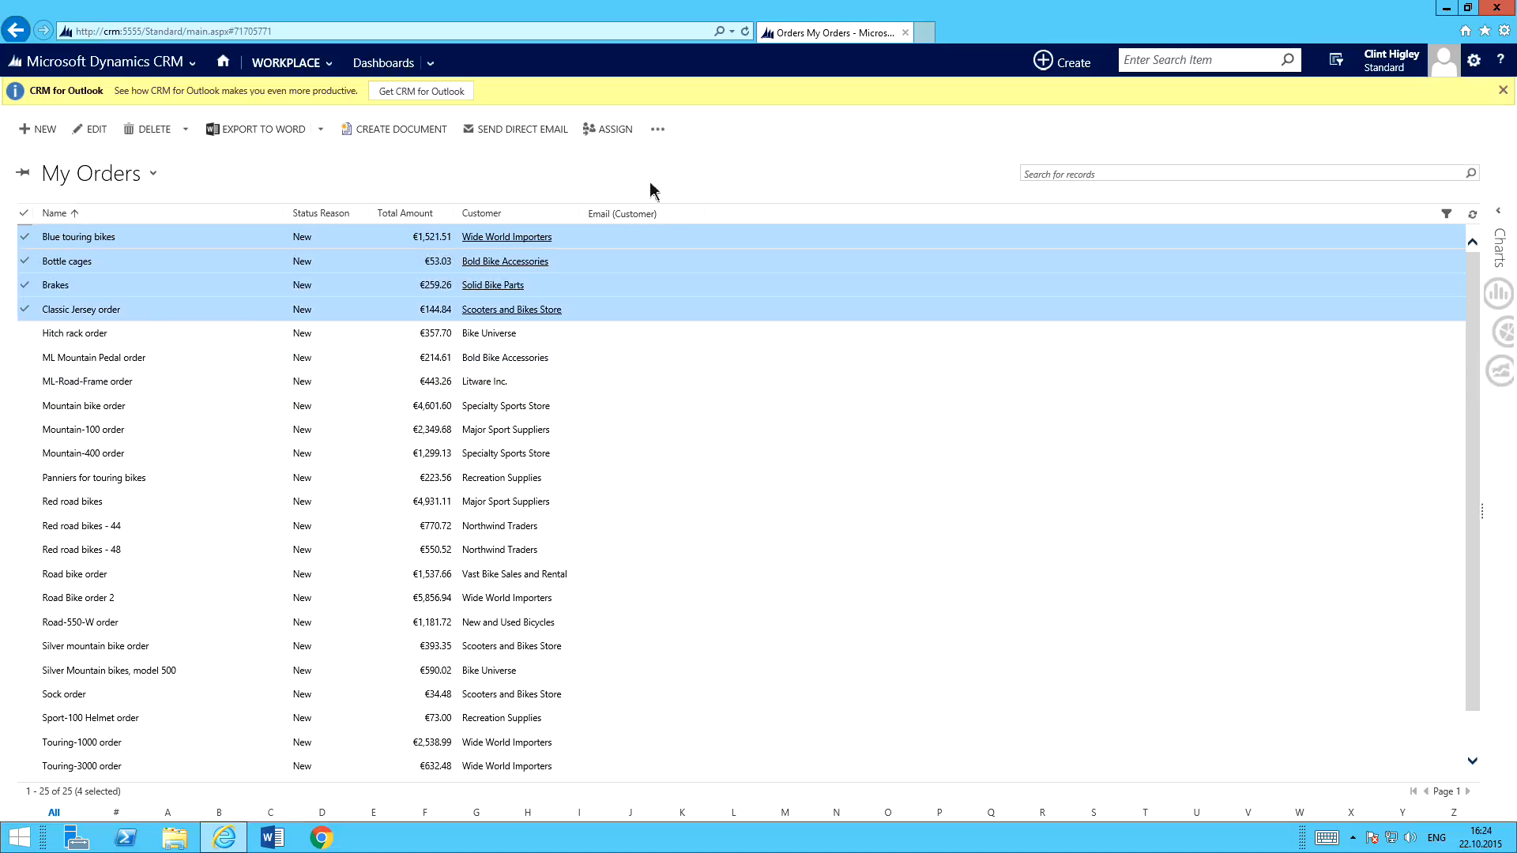
Create shipping labels for the selected orders with the "Create Shipping Labels" configuration, using Warehouse Label Printer and label start position 1.
left_click(402, 130)
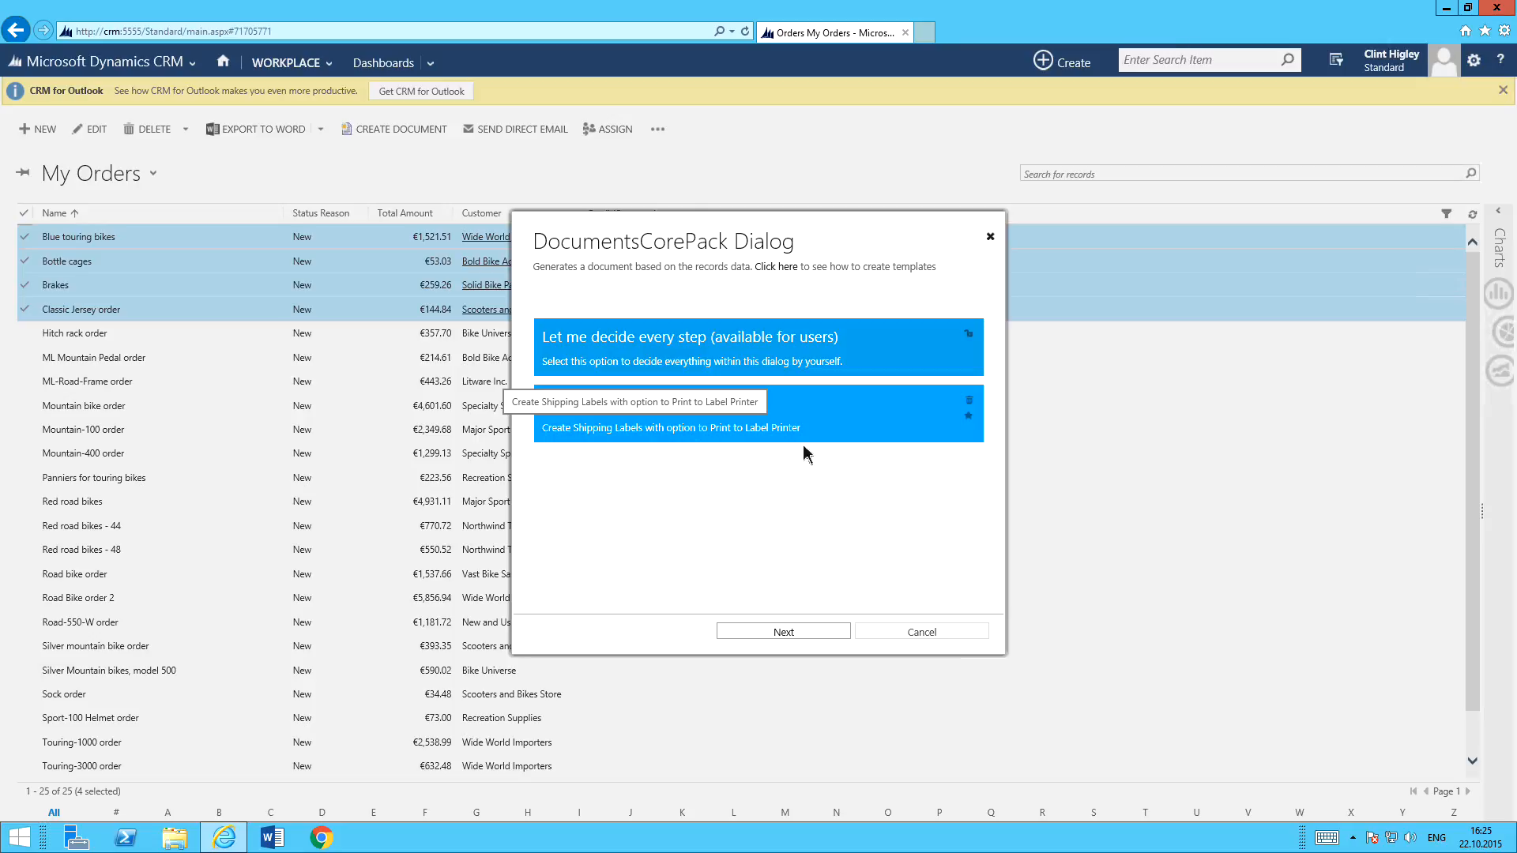
left_click(716, 426)
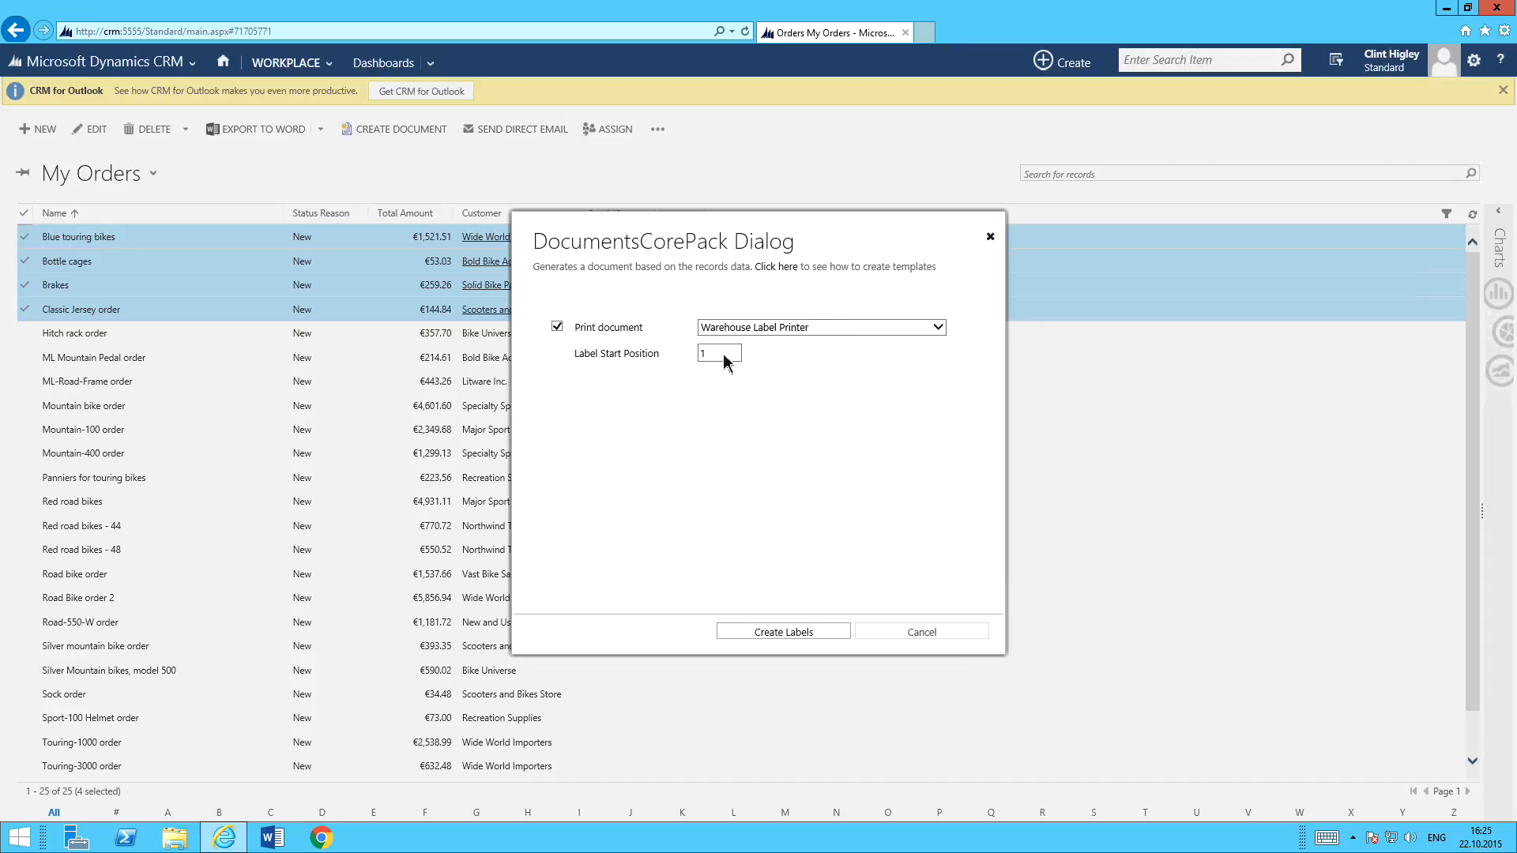
left_click_drag(723, 356, 629, 368)
left_click(784, 632)
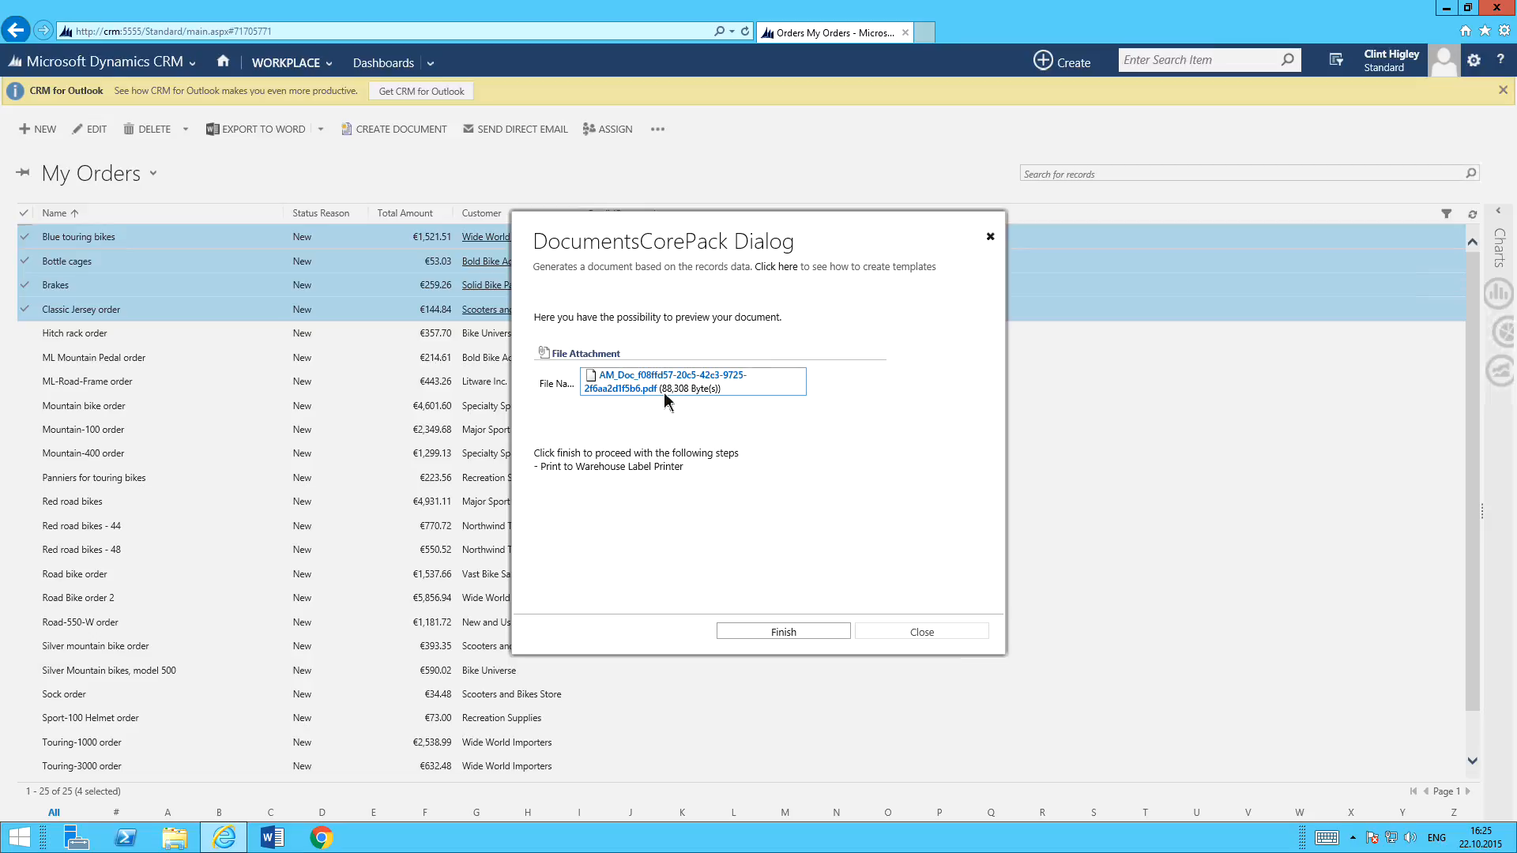
Open the generated label PDF, examine all four shipping labels at 100% zoom, and close the PDF and the DocumentsCorePack dialog.
left_click(640, 395)
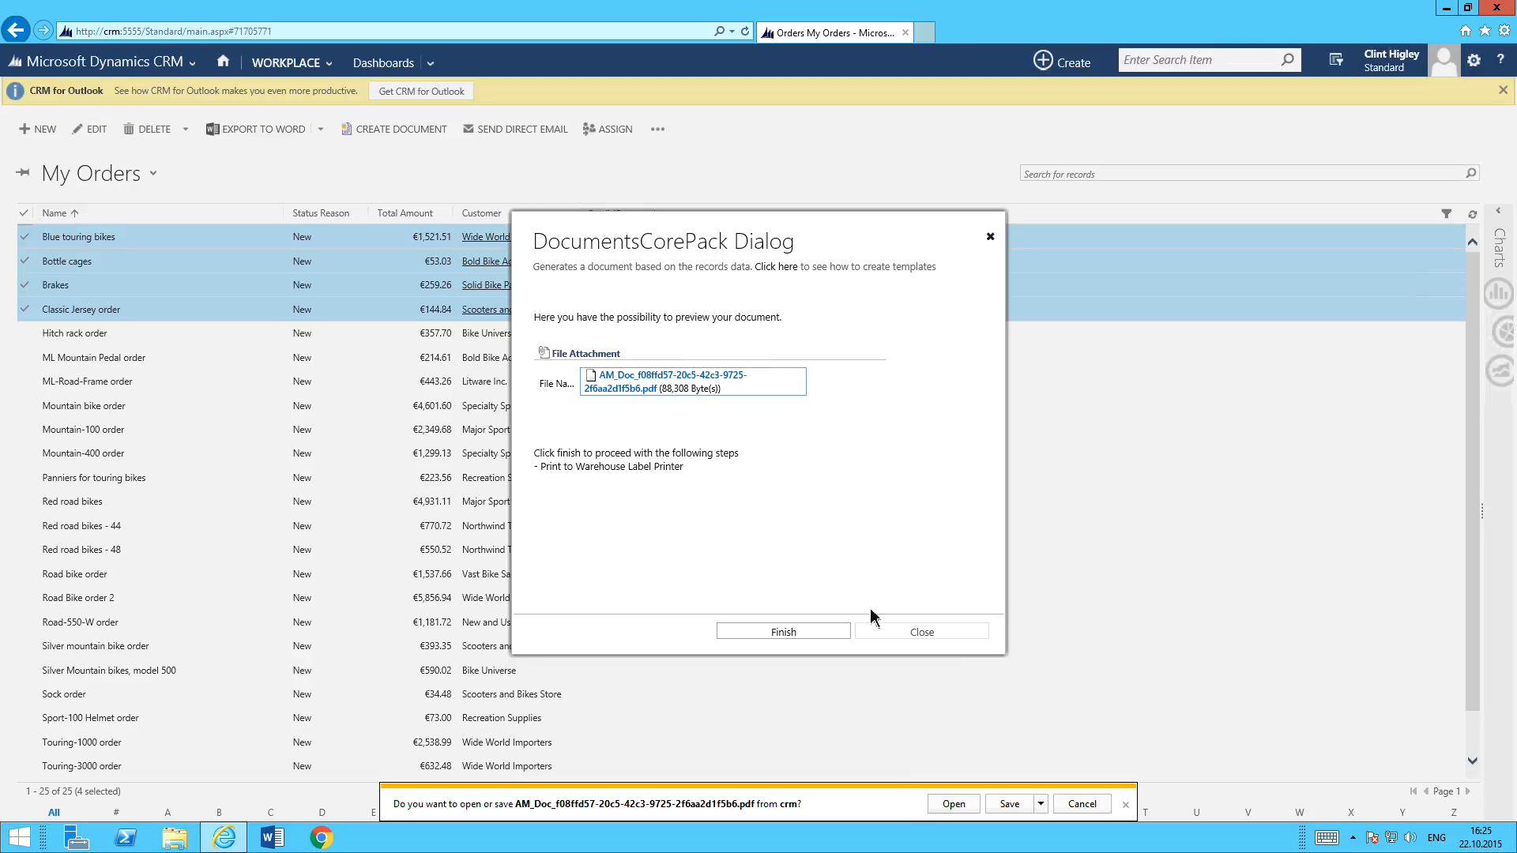
left_click(963, 812)
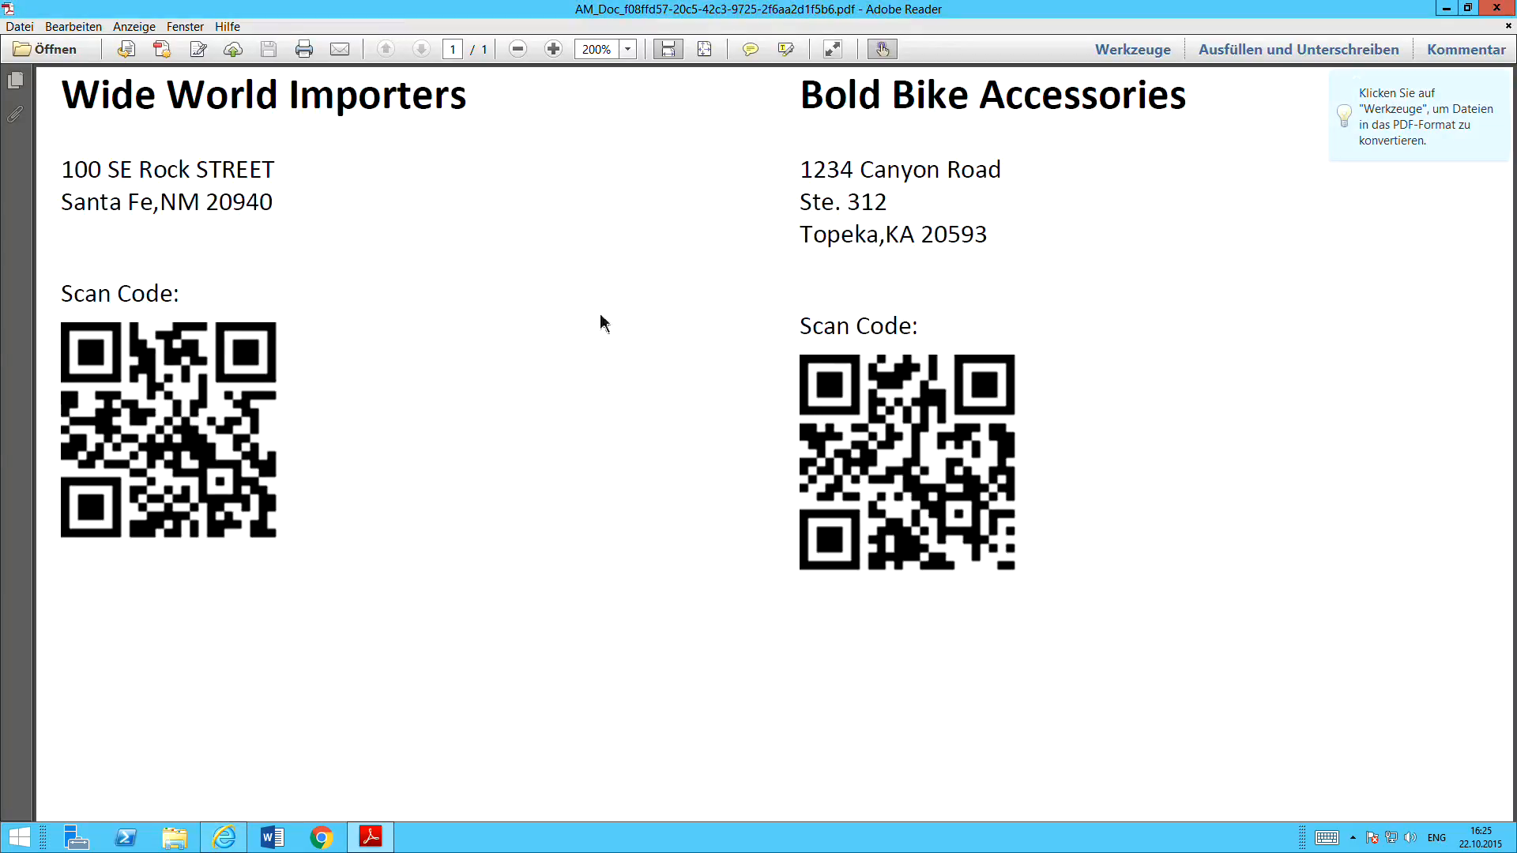
left_click(627, 49)
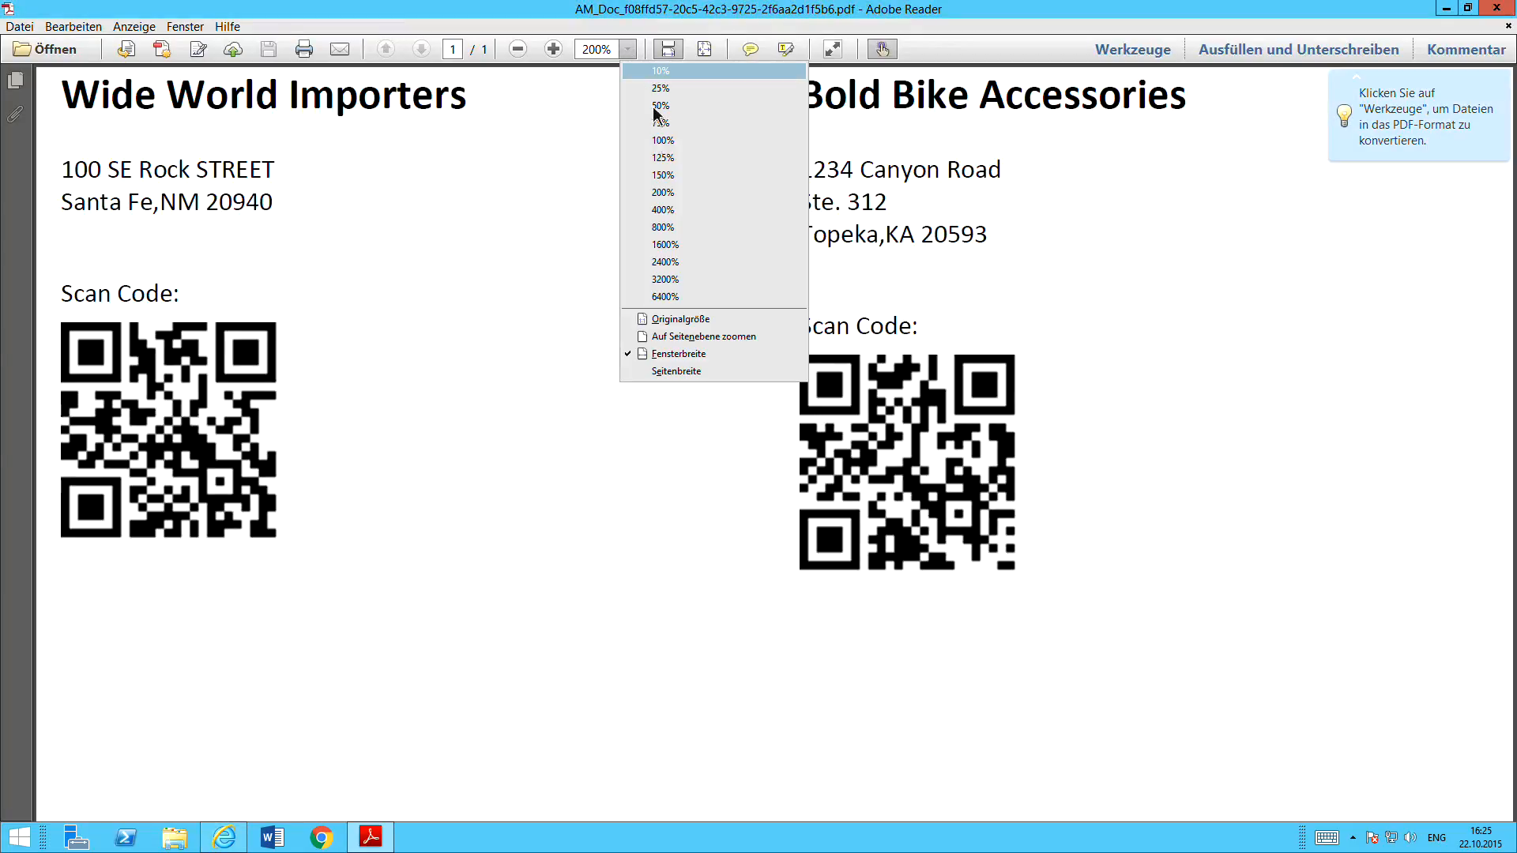
left_click(659, 141)
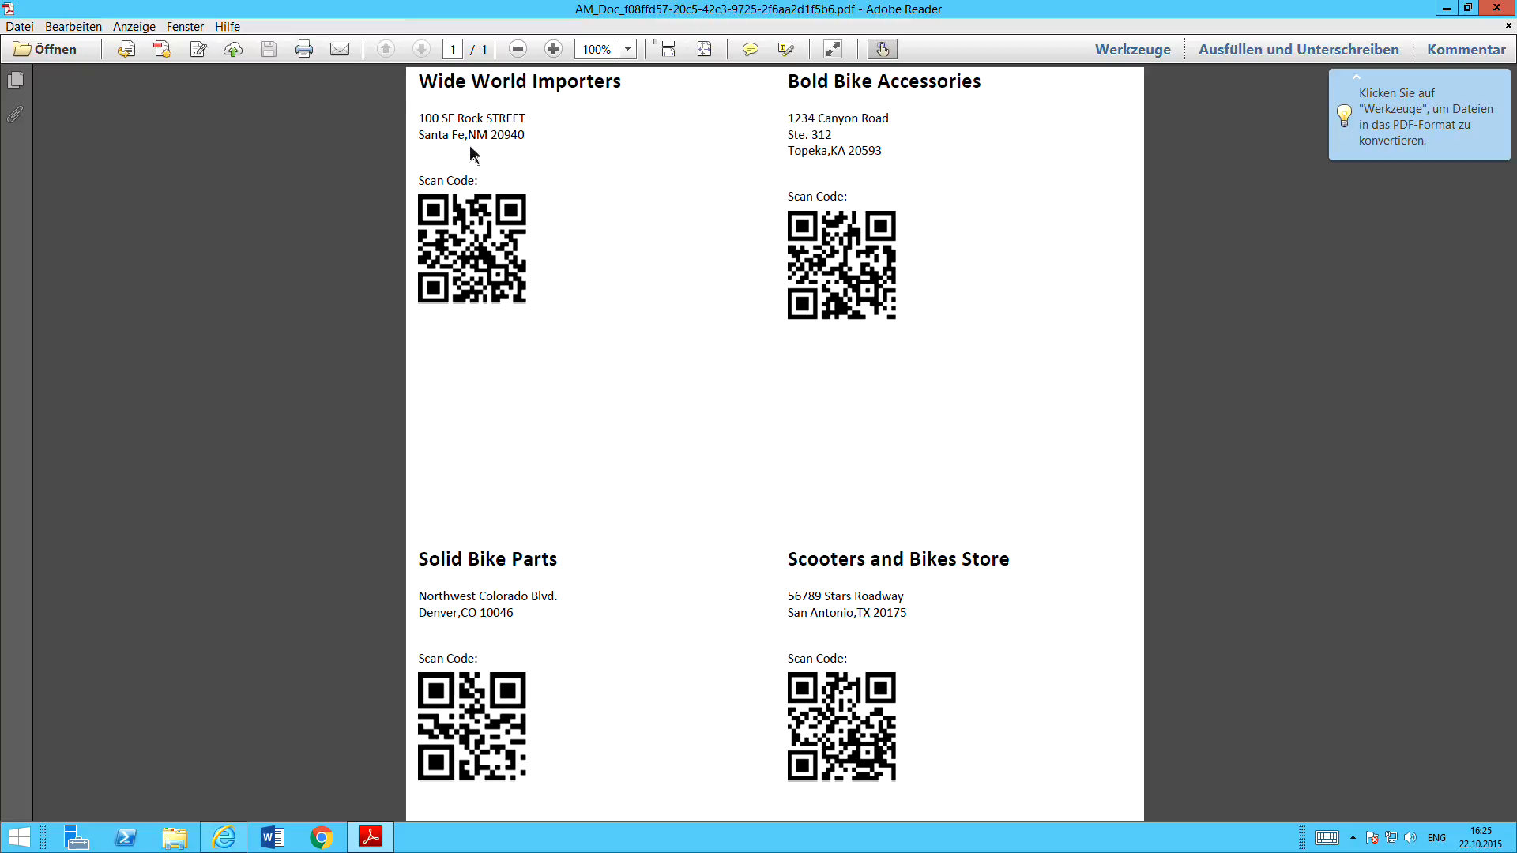
scroll(744, 489, "down", 4)
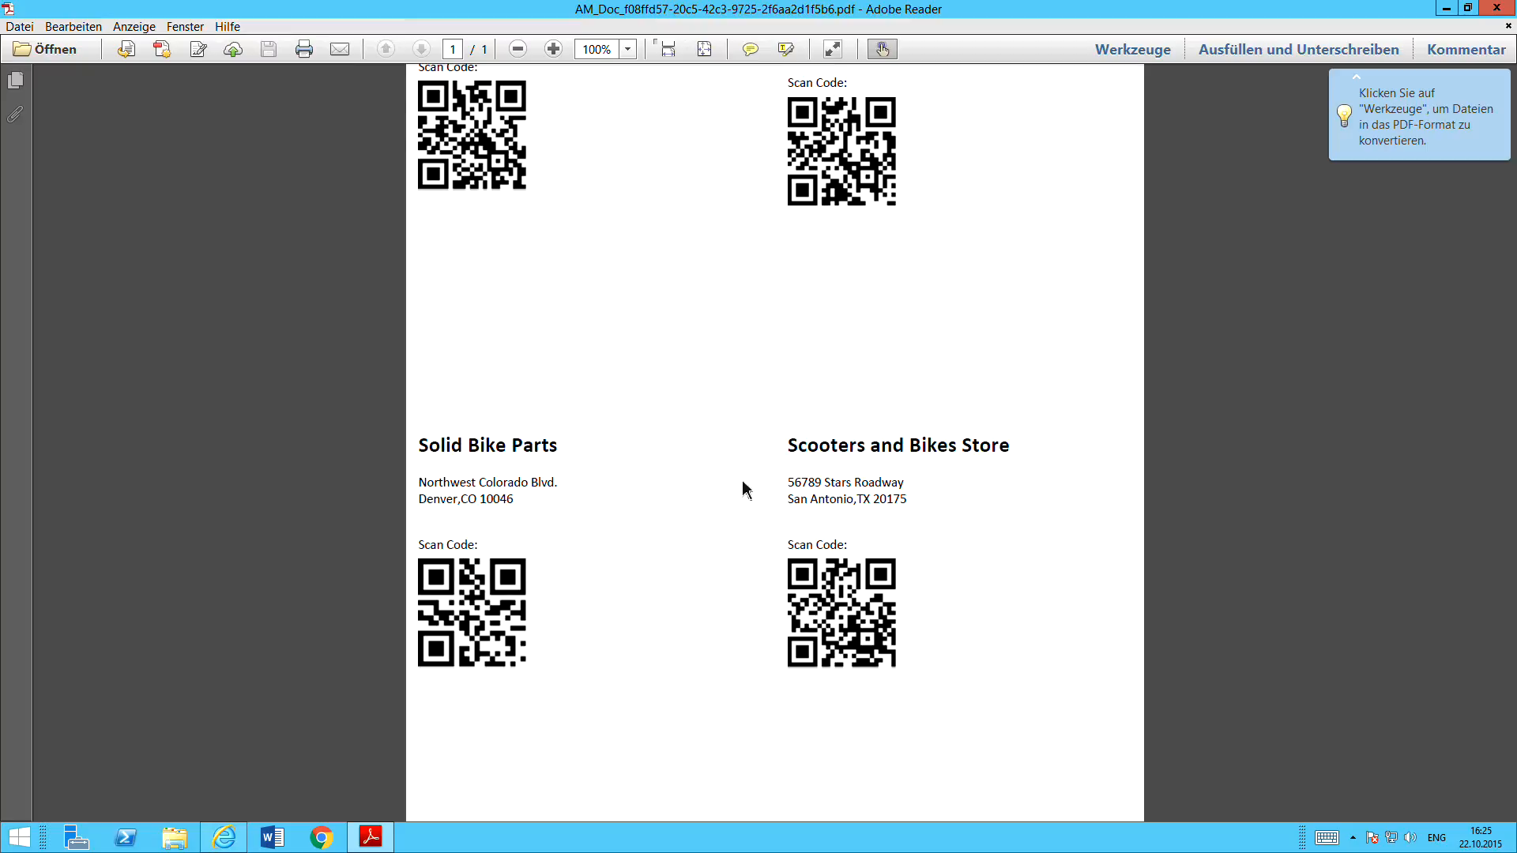
scroll(745, 488, "up", 4)
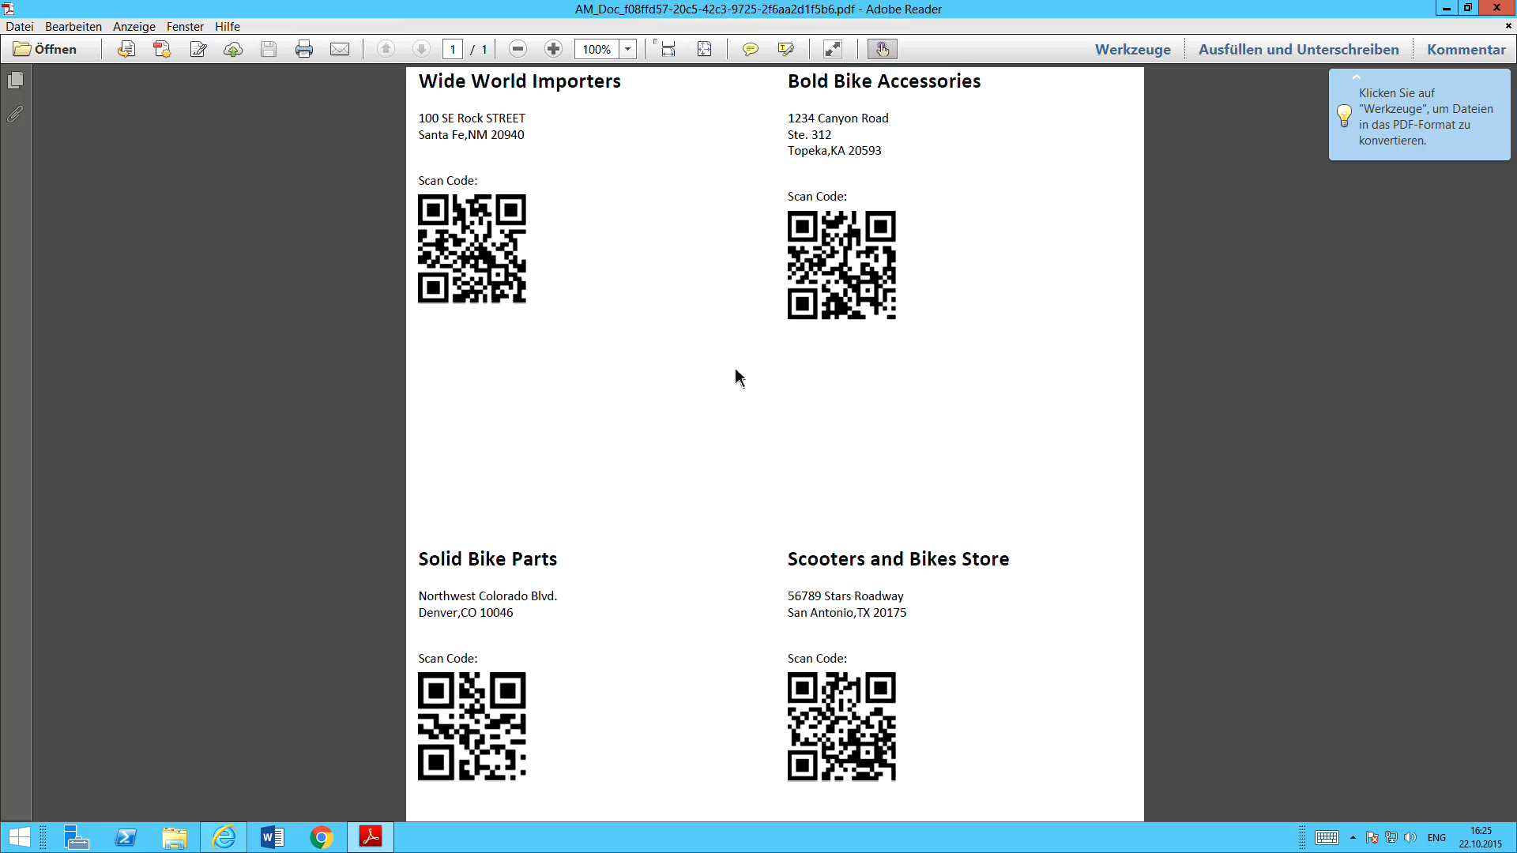
left_click(1489, 9)
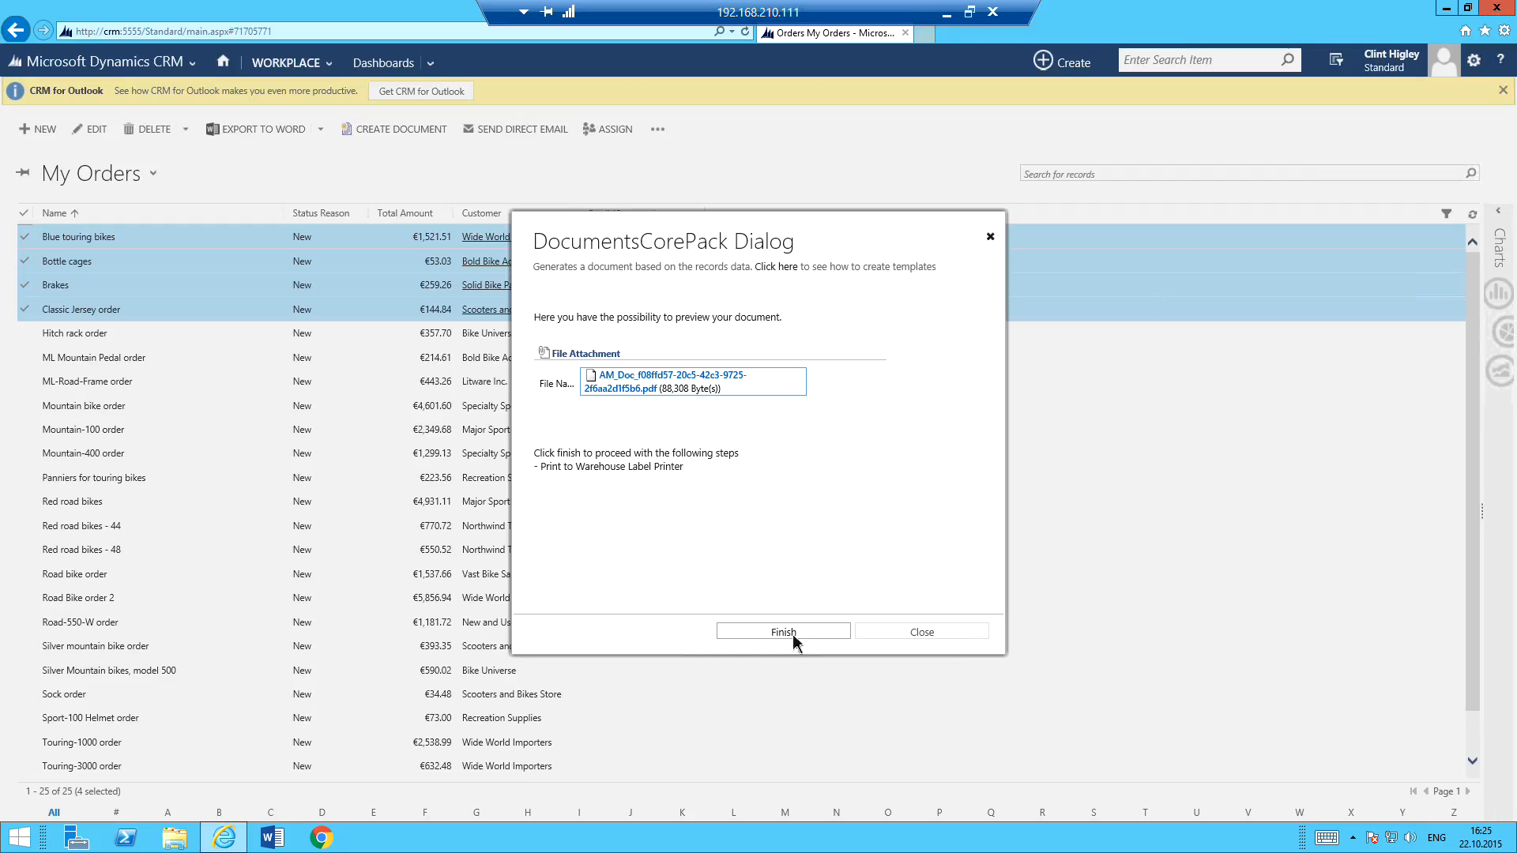
left_click(990, 236)
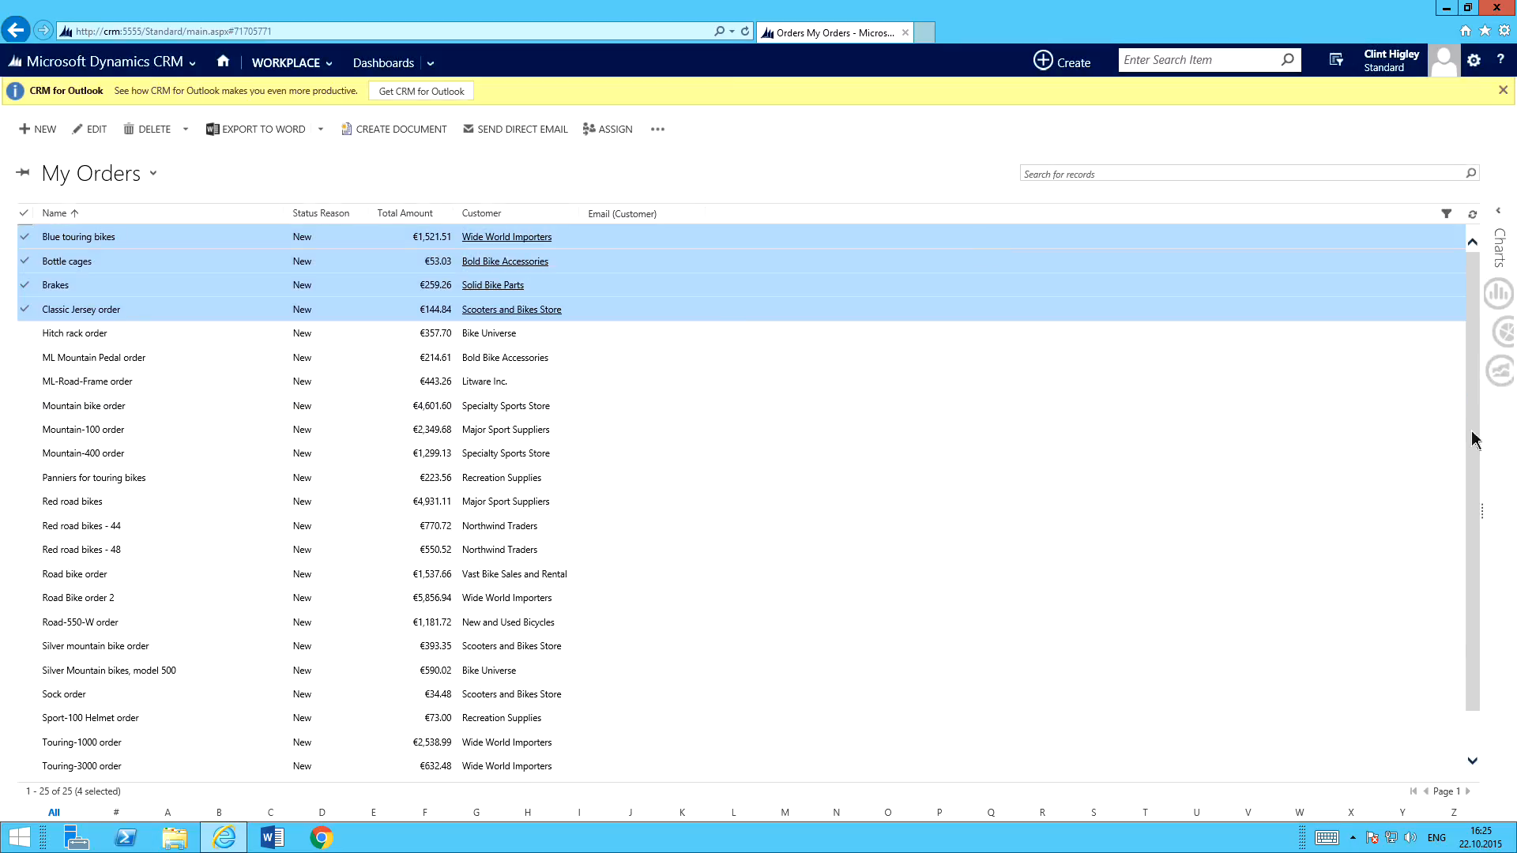